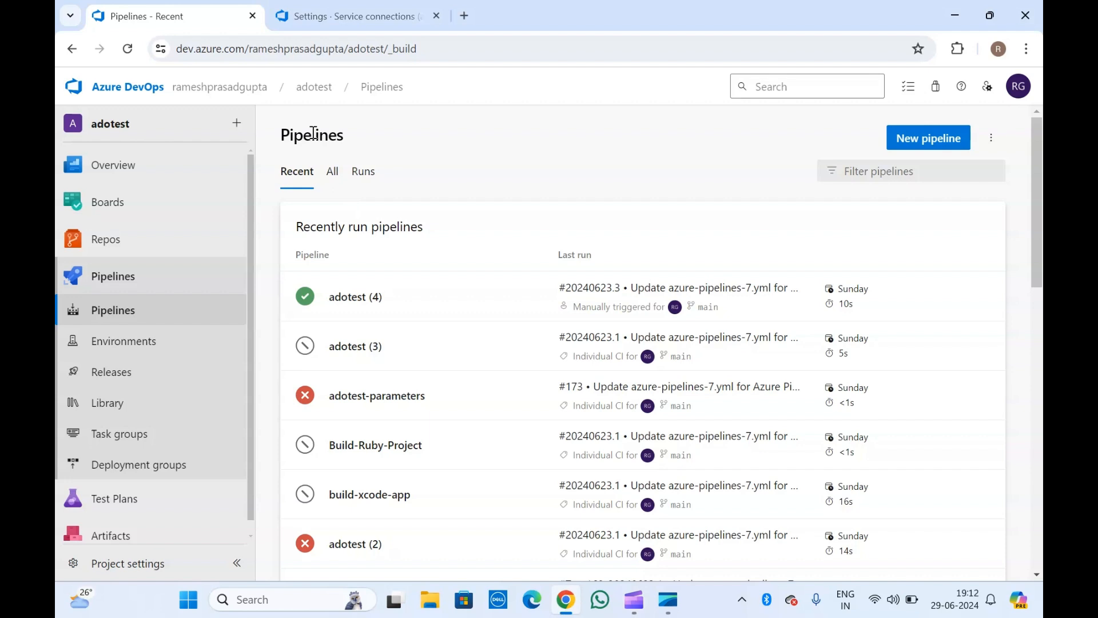
# Step: Create a new pipeline from the adotest repository in Azure Repos Git using the Starter pipeline configuration
pyautogui.click(123, 322)
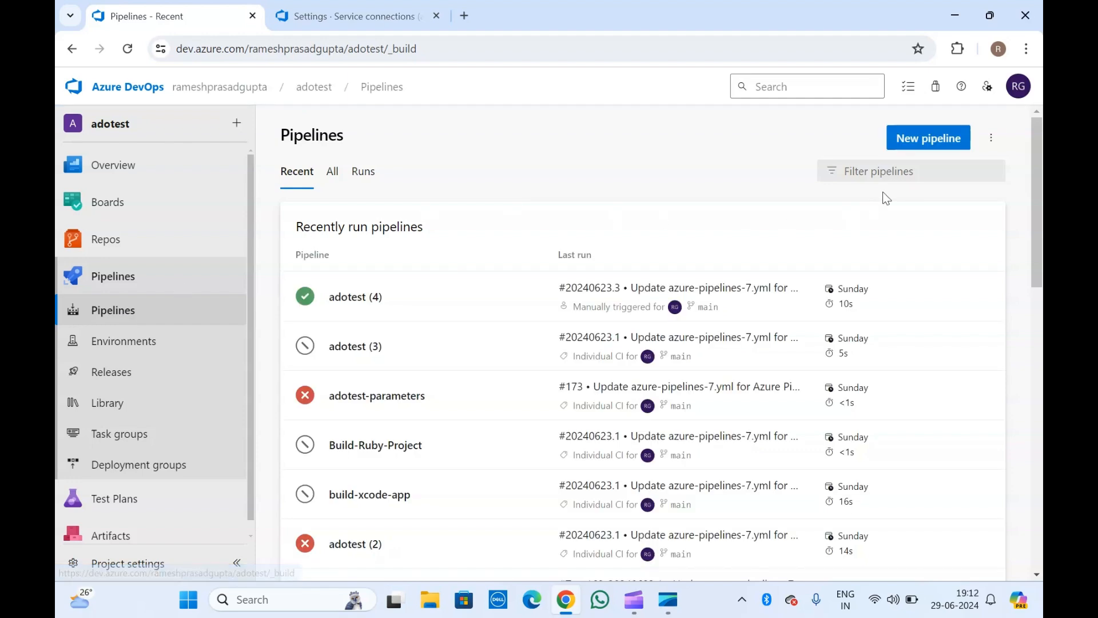
pyautogui.click(925, 146)
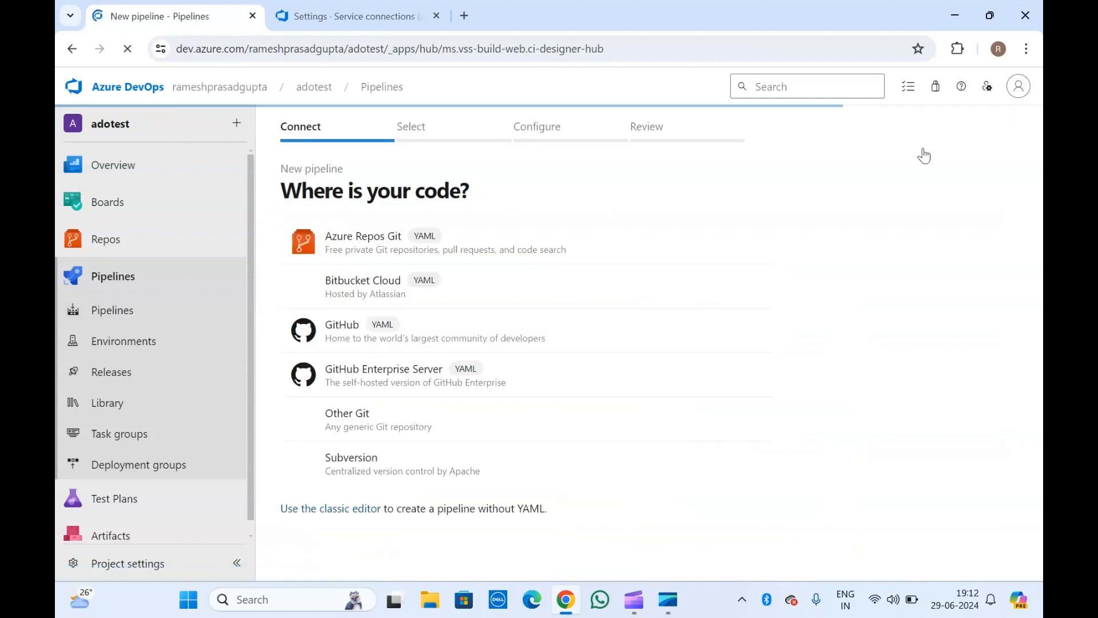
pyautogui.click(368, 245)
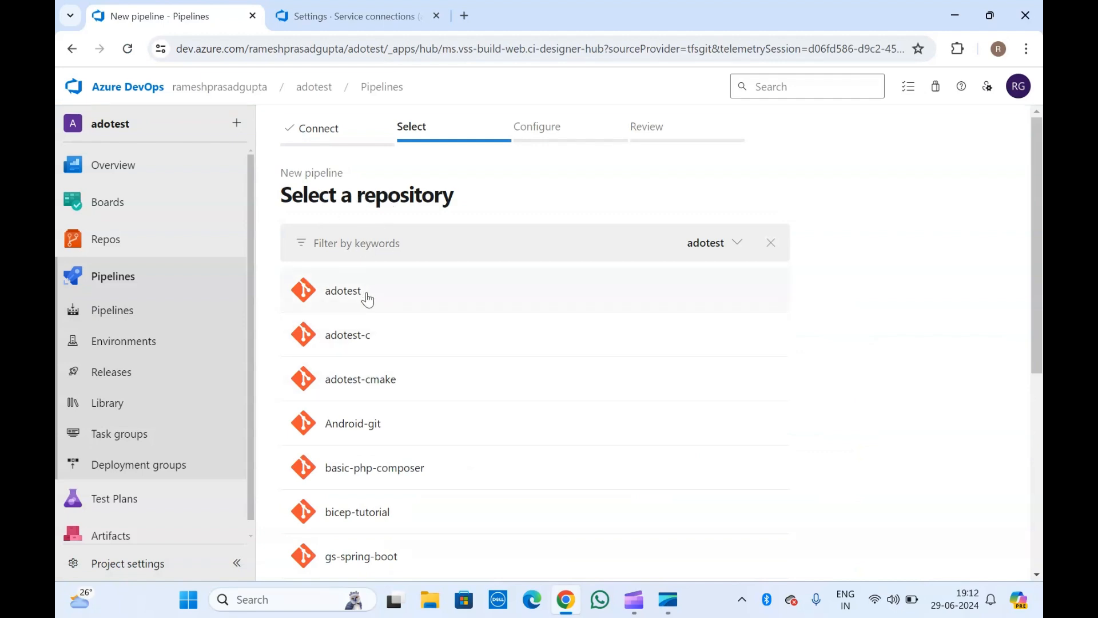
pyautogui.click(338, 294)
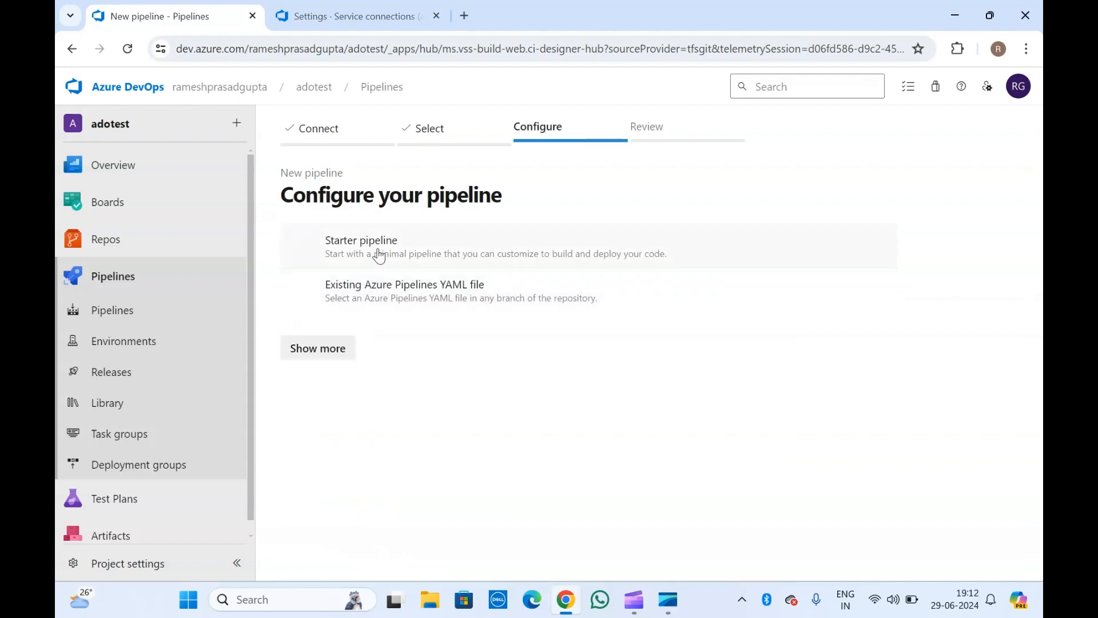
pyautogui.click(379, 256)
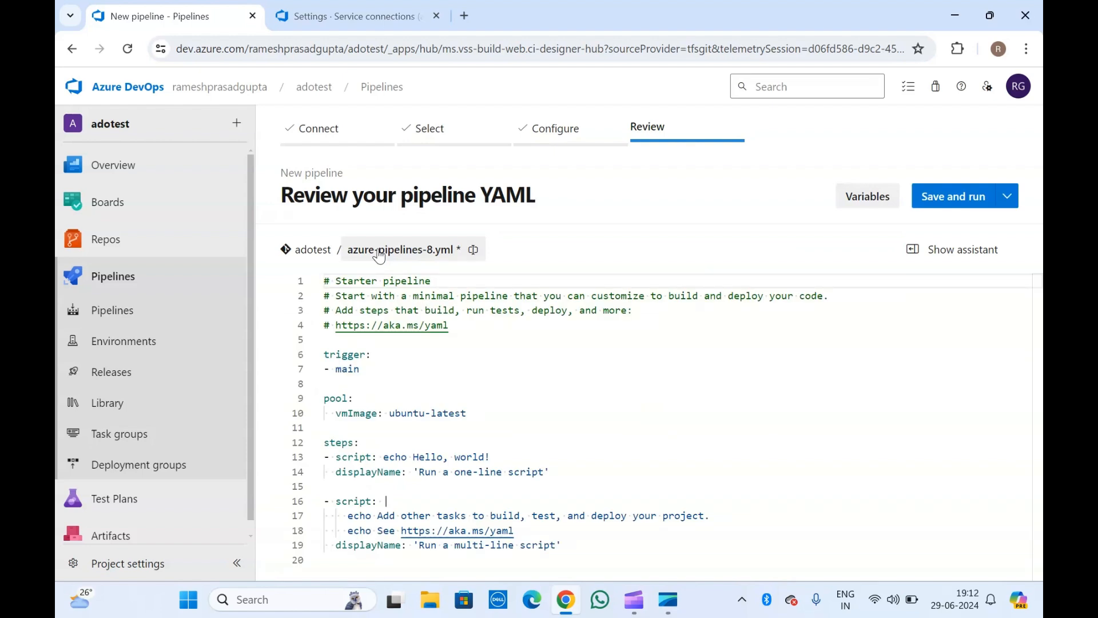
# Step: Delete both sample script steps under steps in the pipeline YAML, leaving an empty line for a task
pyautogui.click(367, 430)
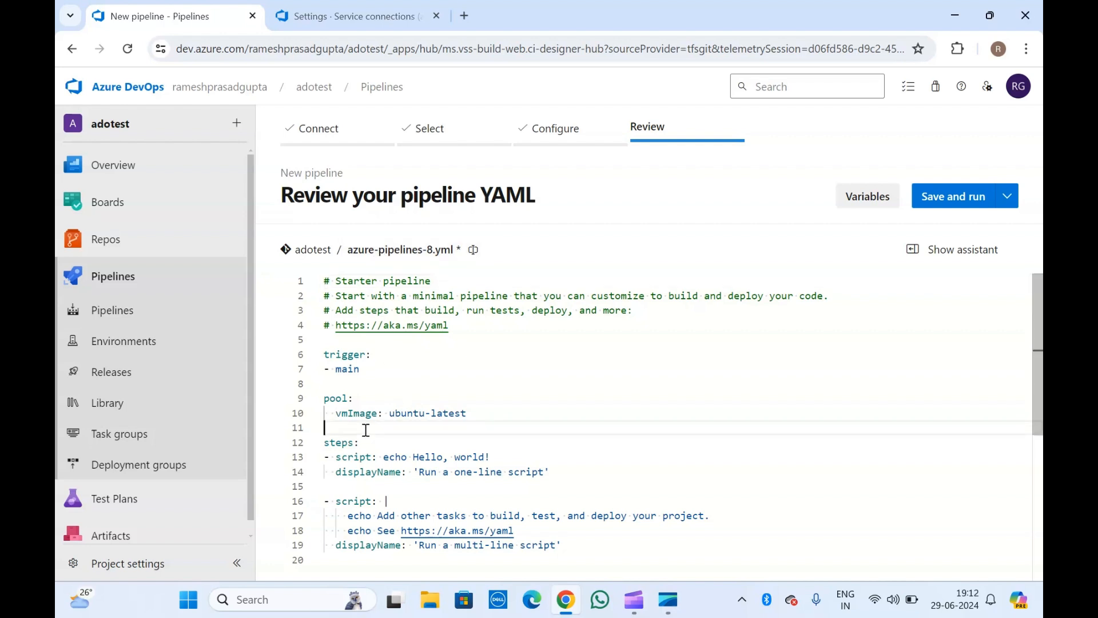
pyautogui.scroll(-1, 366, 430)
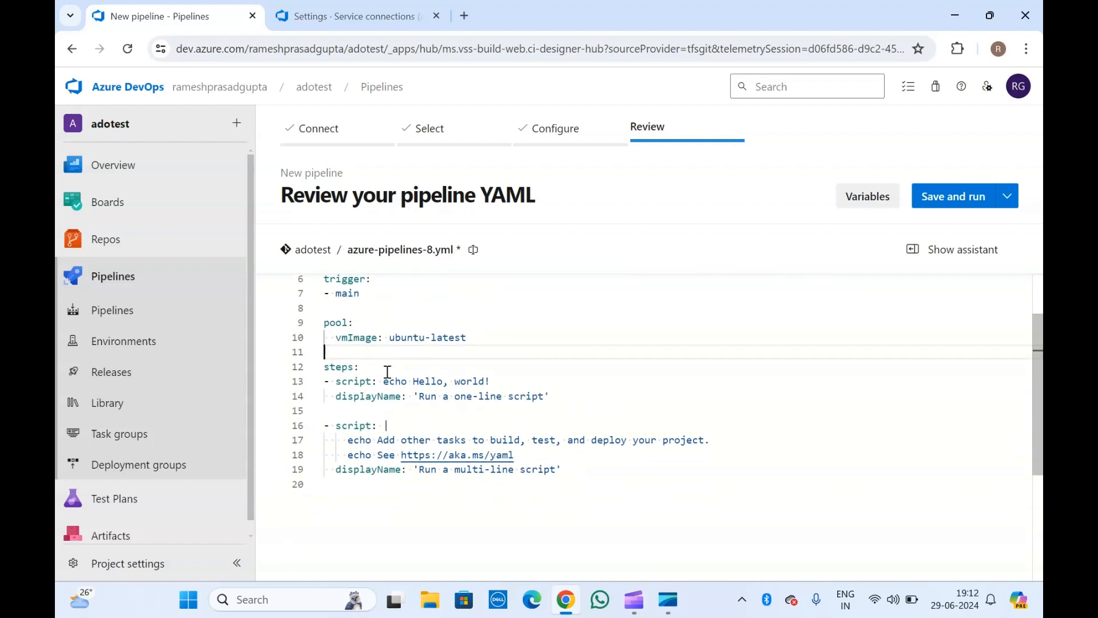
pyautogui.scroll(3, 387, 372)
pyautogui.scroll(-3, 385, 372)
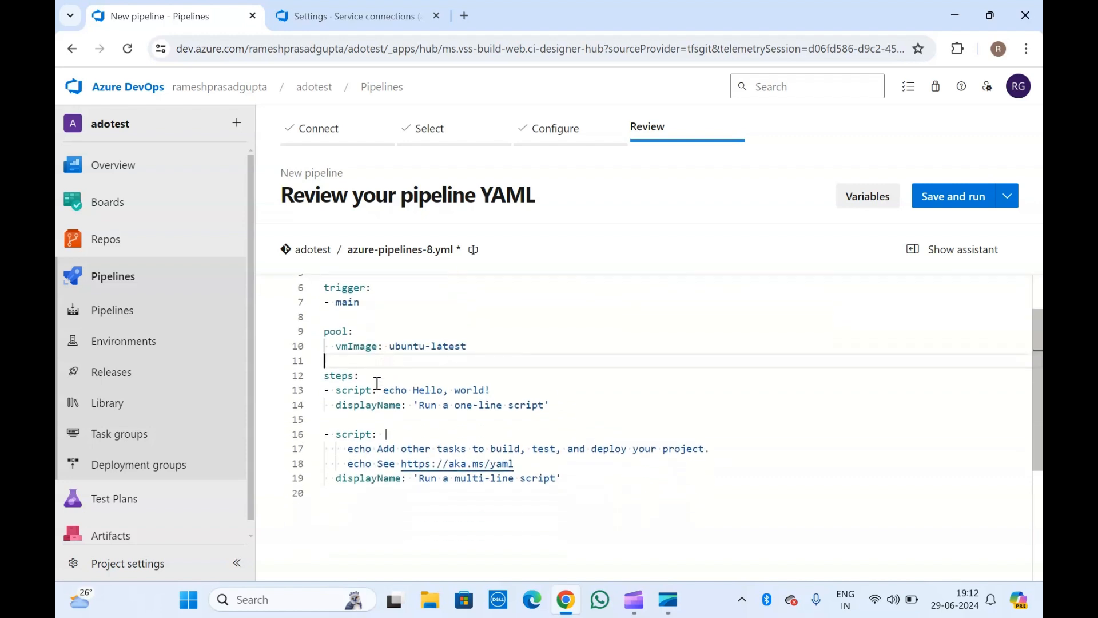
pyautogui.click(347, 405)
pyautogui.moveTo(564, 478); pyautogui.dragTo(310, 400)
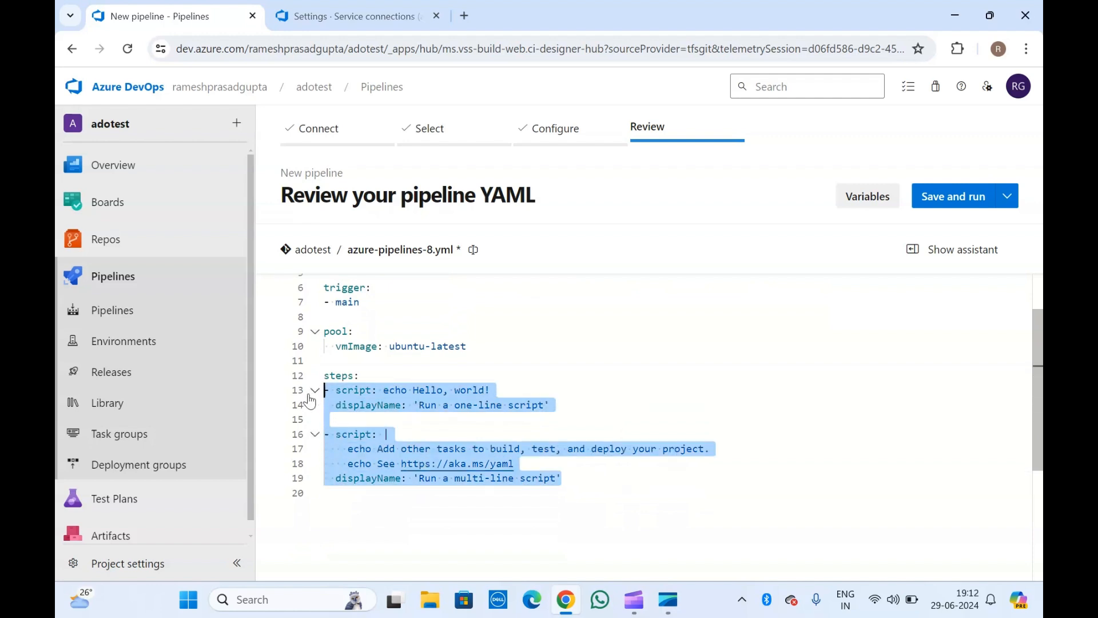
pyautogui.press('BackSpace')
pyautogui.press('Return')
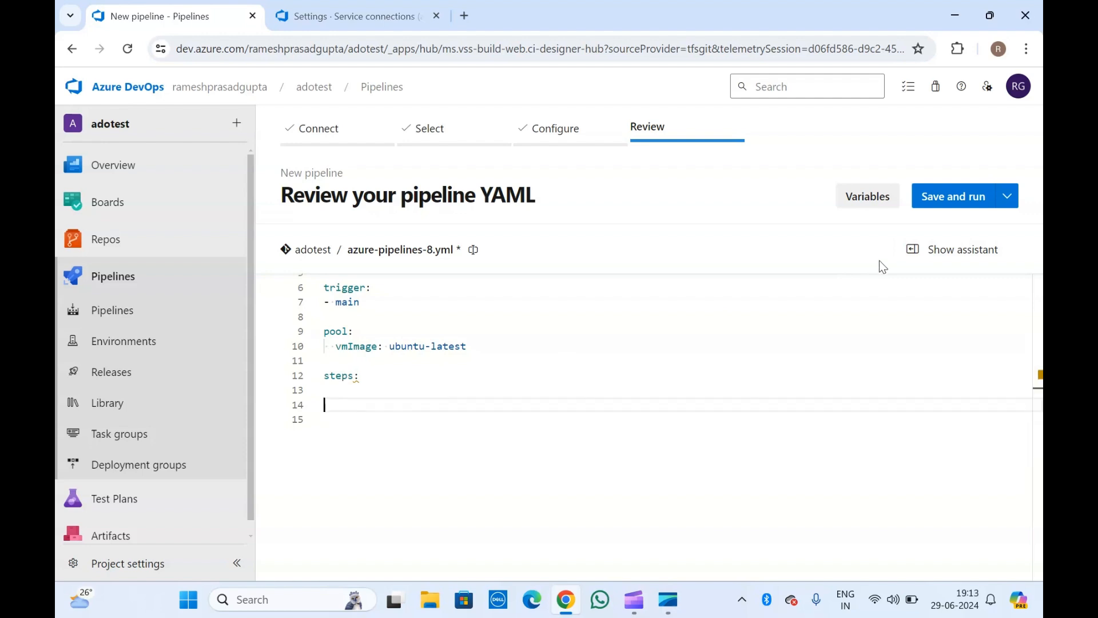
# Step: Search the task assistant for "kubern" and open the Kubectl task's settings
pyautogui.click(936, 250)
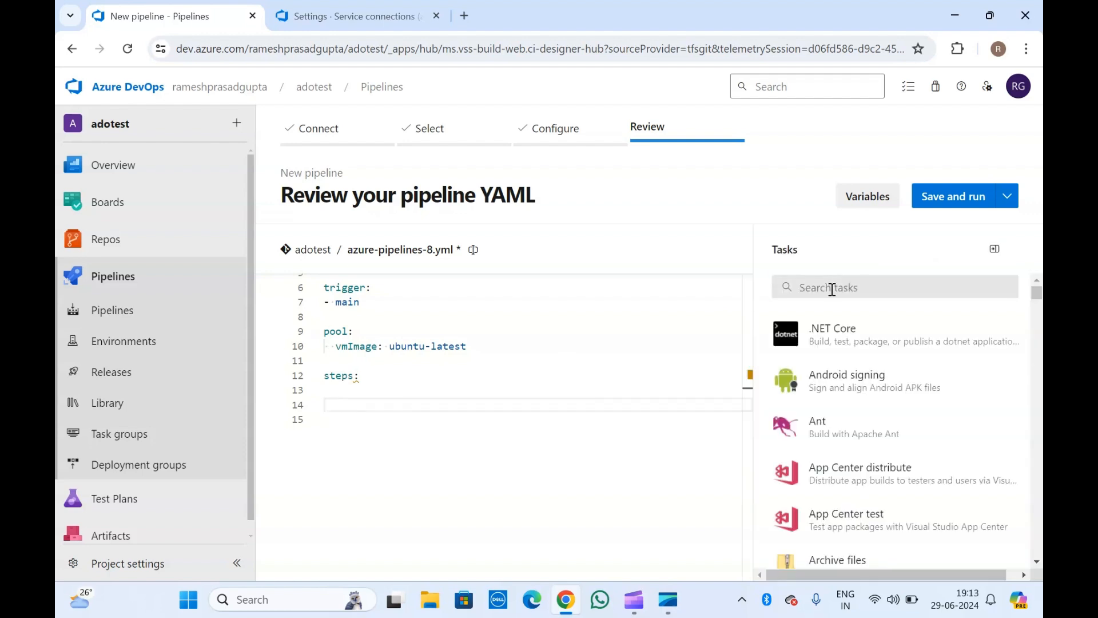
pyautogui.click(832, 287)
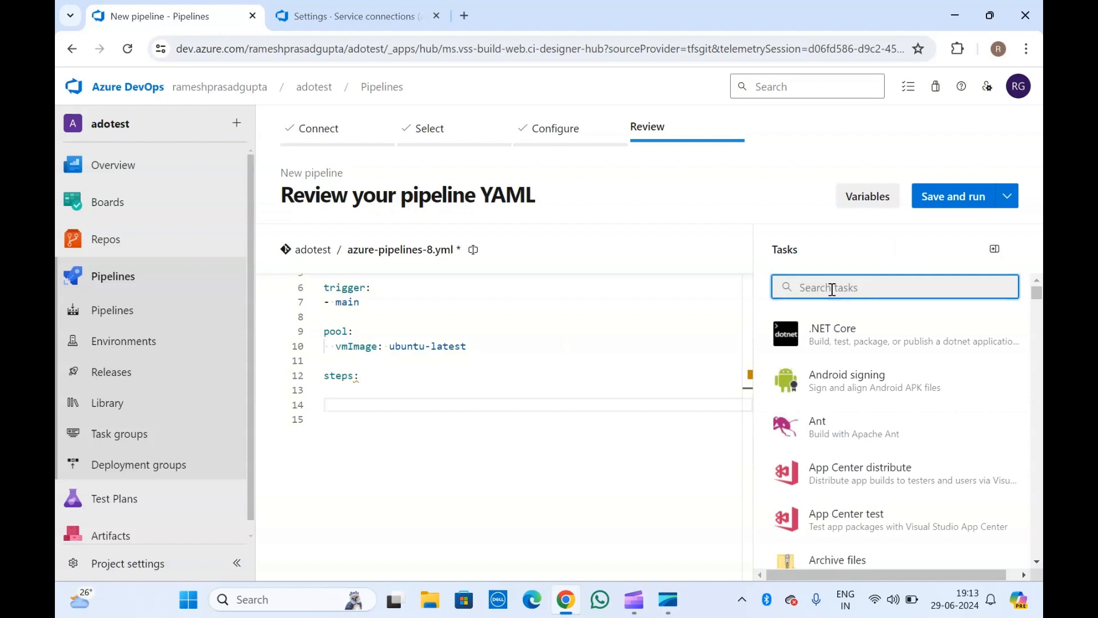
pyautogui.write('kubern')
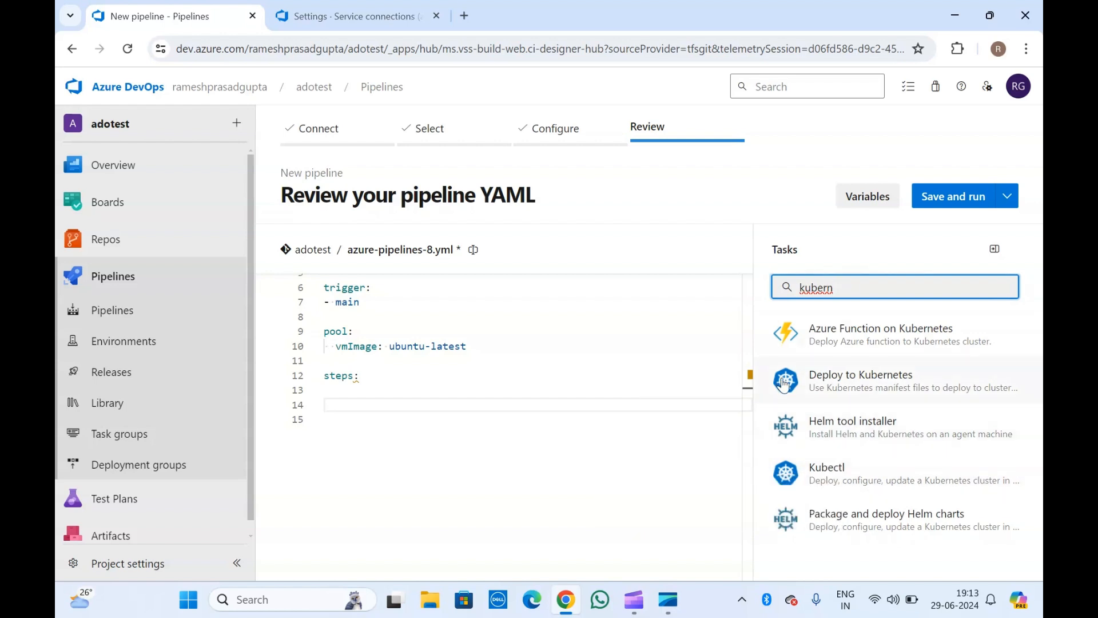
pyautogui.click(853, 472)
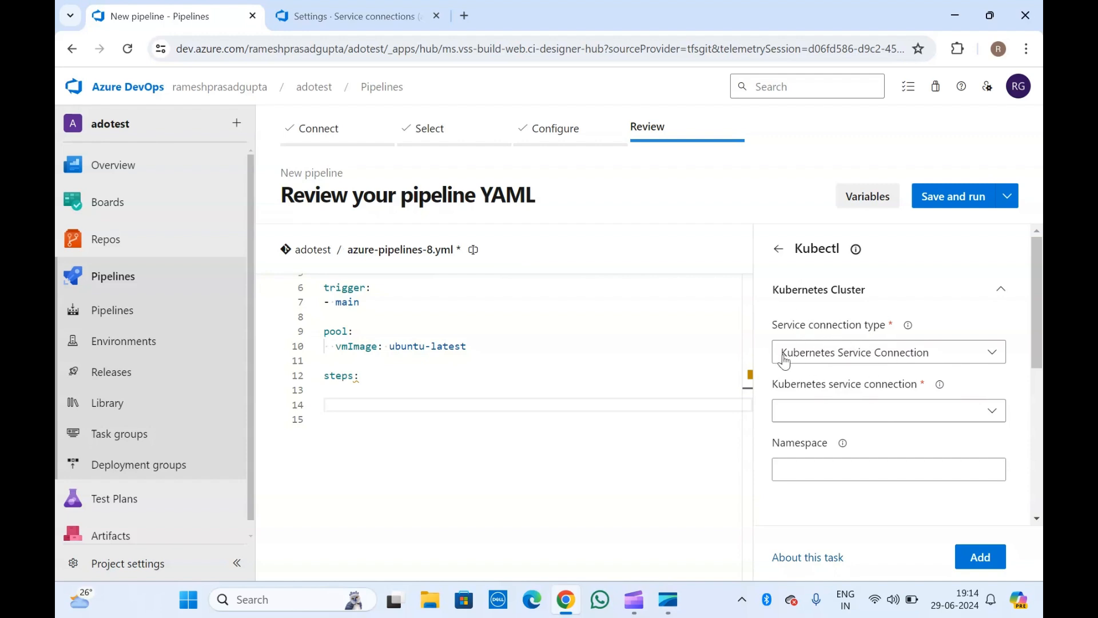
# Step: Set the Kubectl task's service connection type to None and examine its namespace, command and secrets options
pyautogui.click(898, 362)
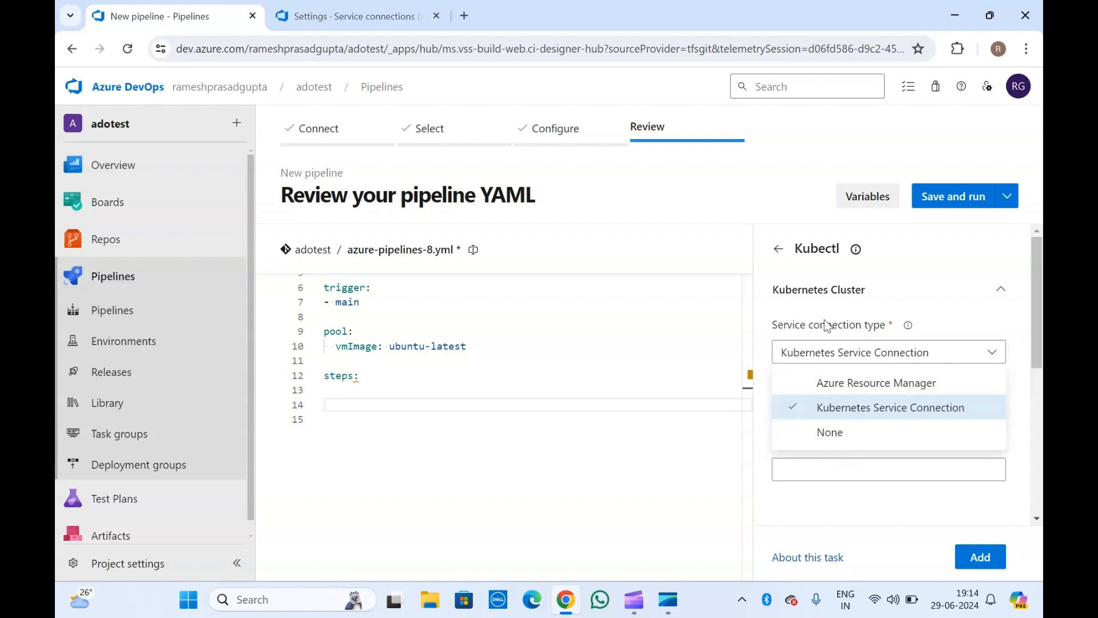
pyautogui.click(837, 434)
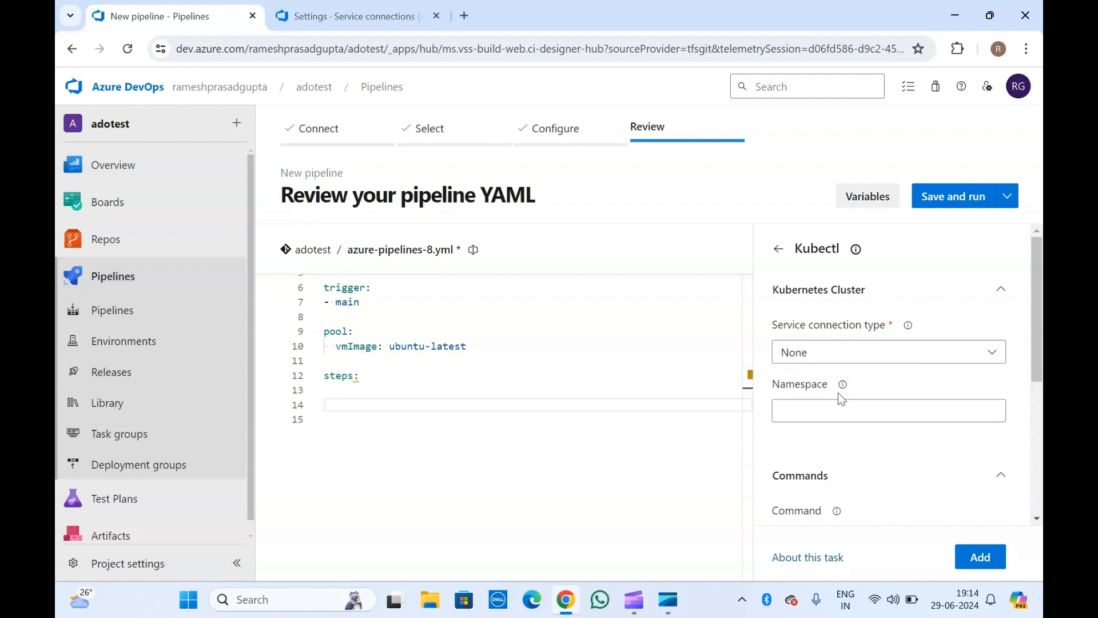
pyautogui.click(815, 408)
pyautogui.scroll(-5, 815, 409)
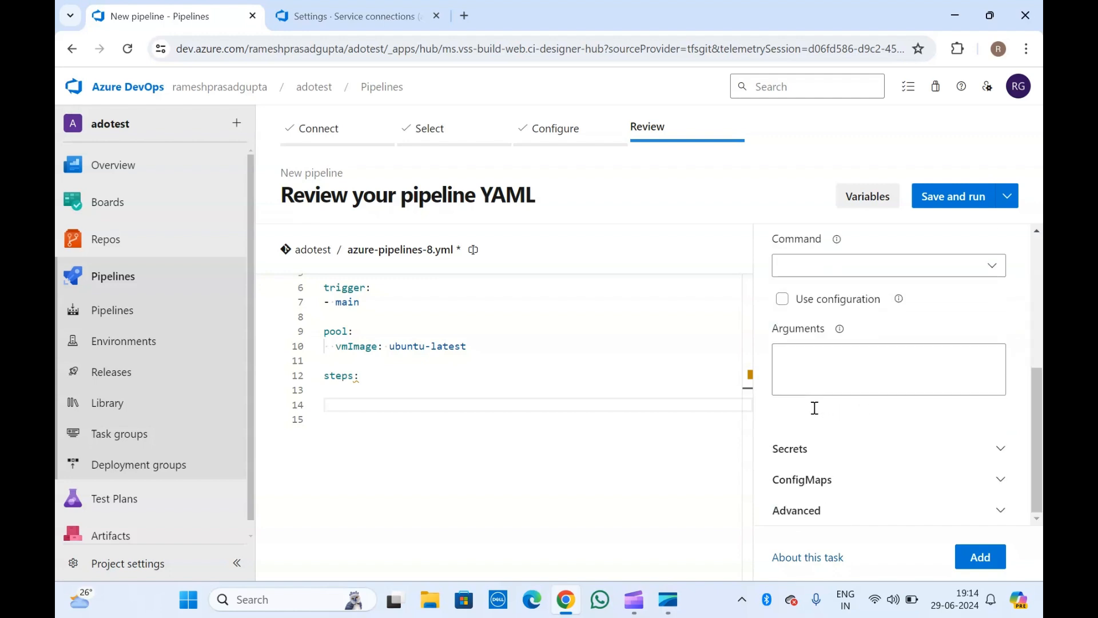
pyautogui.click(807, 449)
pyautogui.scroll(-3, 809, 449)
pyautogui.scroll(-1, 809, 450)
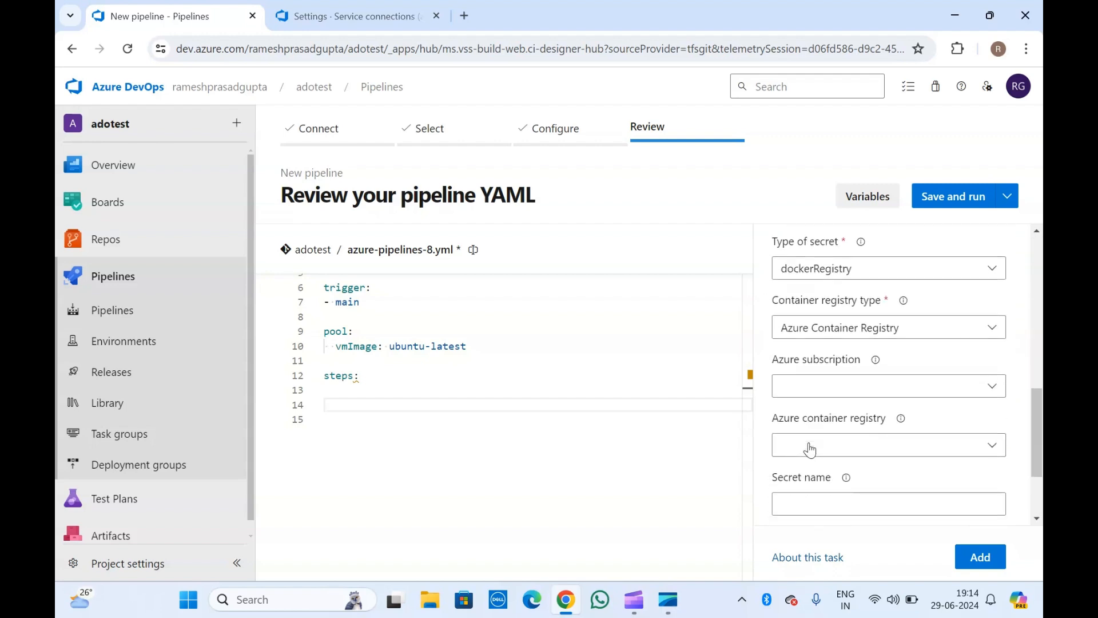
pyautogui.scroll(4, 809, 450)
pyautogui.scroll(-6, 809, 450)
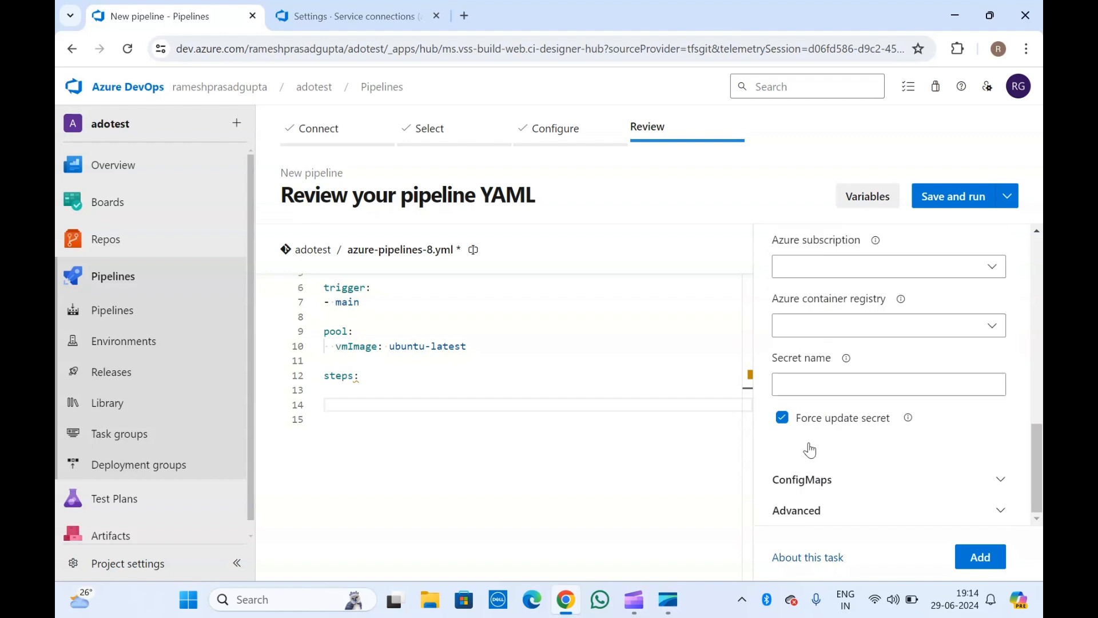
pyautogui.scroll(12, 808, 443)
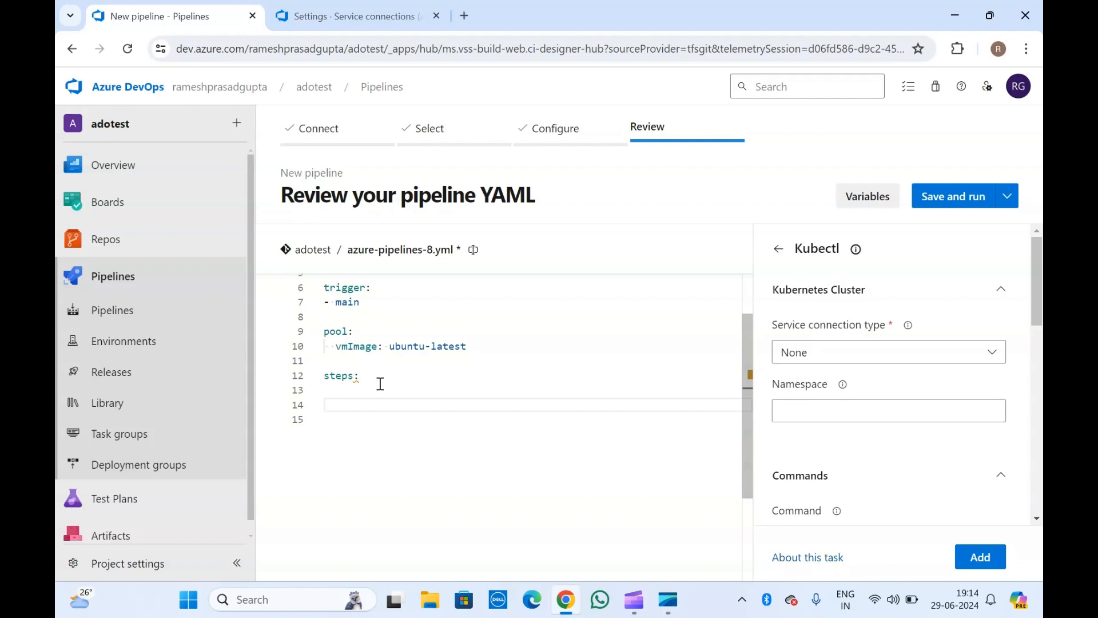
# Step: Set the Kubectl service connection type to Azure Resource Manager and check its resource group, Kubernetes cluster and namespace fields
pyautogui.click(818, 351)
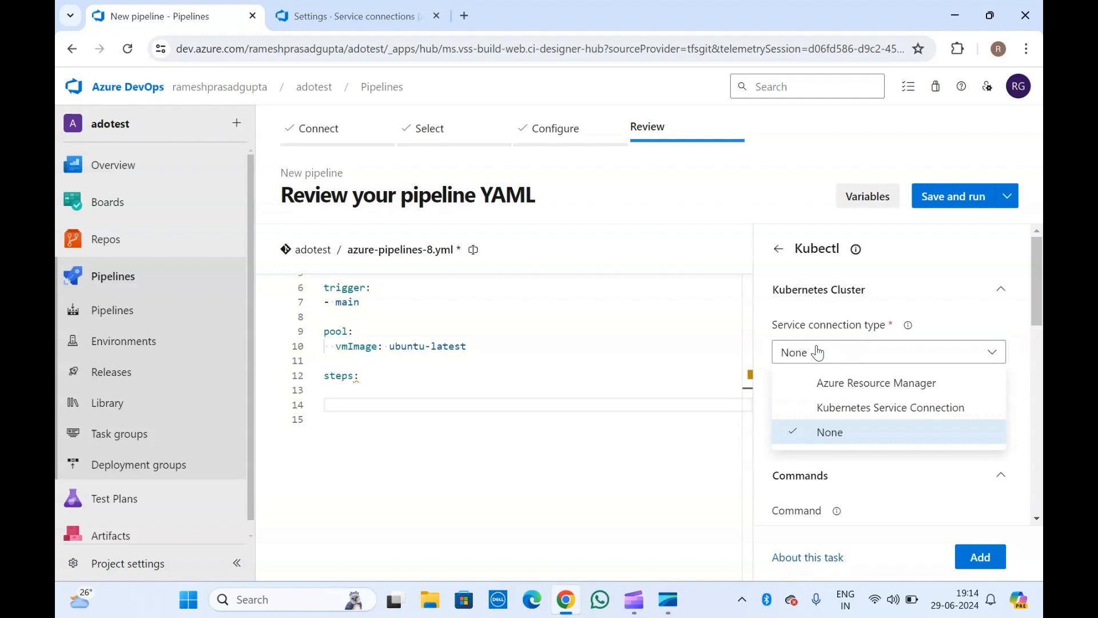
pyautogui.click(868, 389)
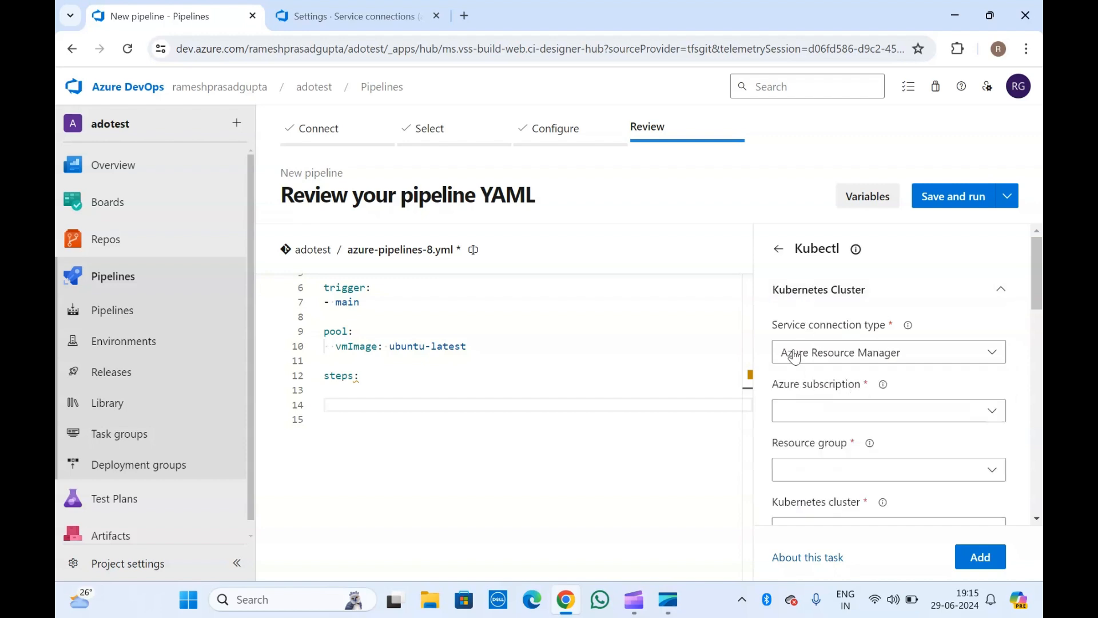
pyautogui.scroll(-1, 820, 397)
pyautogui.scroll(-1, 822, 401)
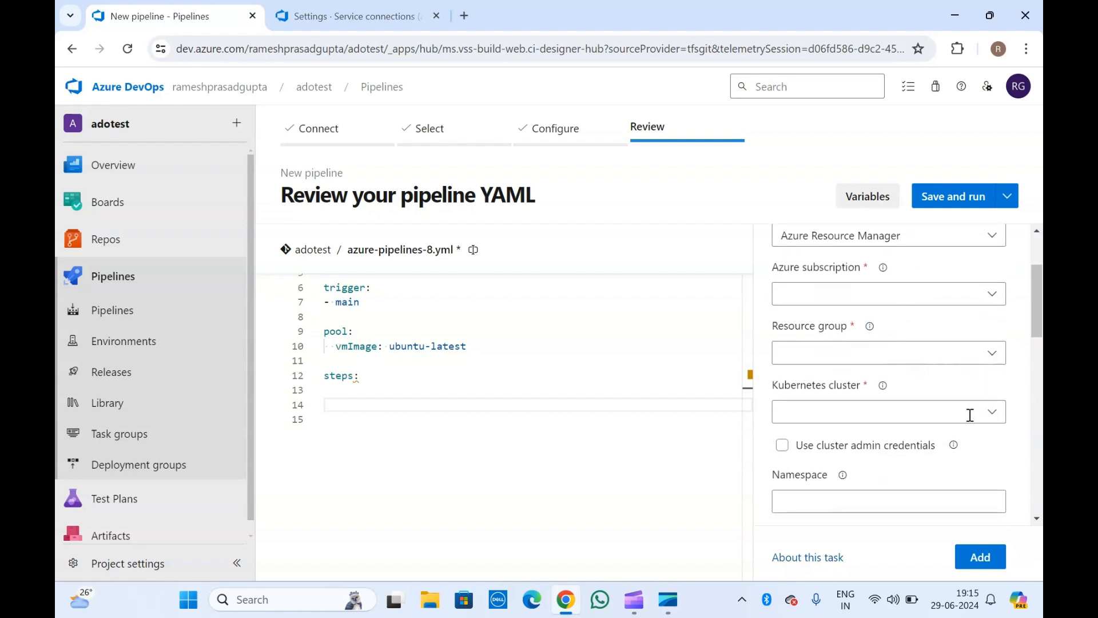
pyautogui.scroll(-2, 970, 413)
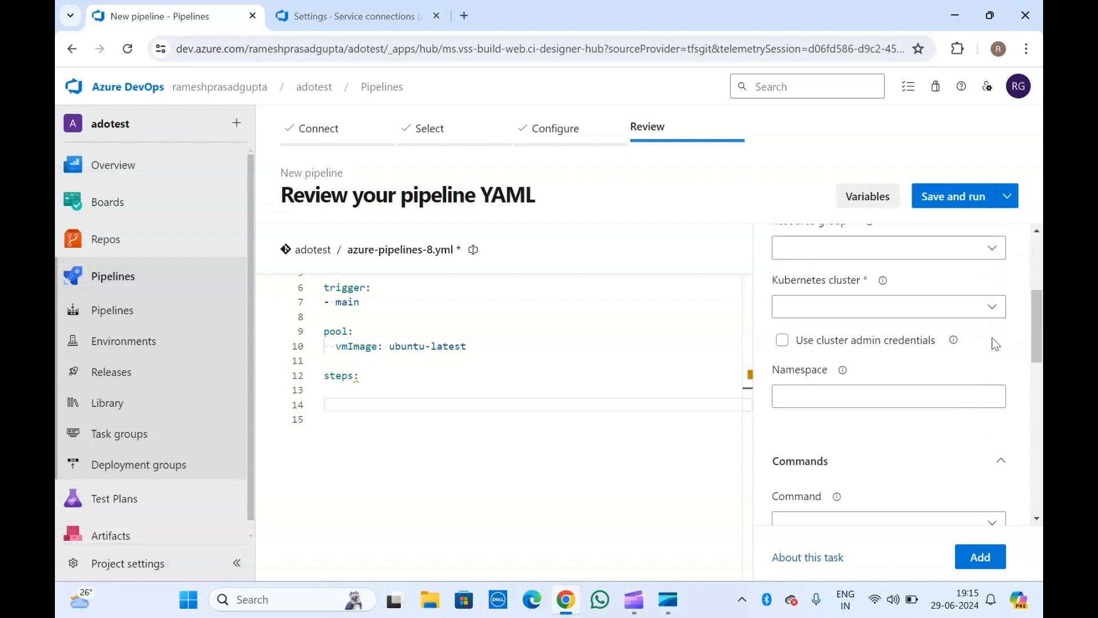
pyautogui.click(986, 306)
pyautogui.scroll(5, 792, 281)
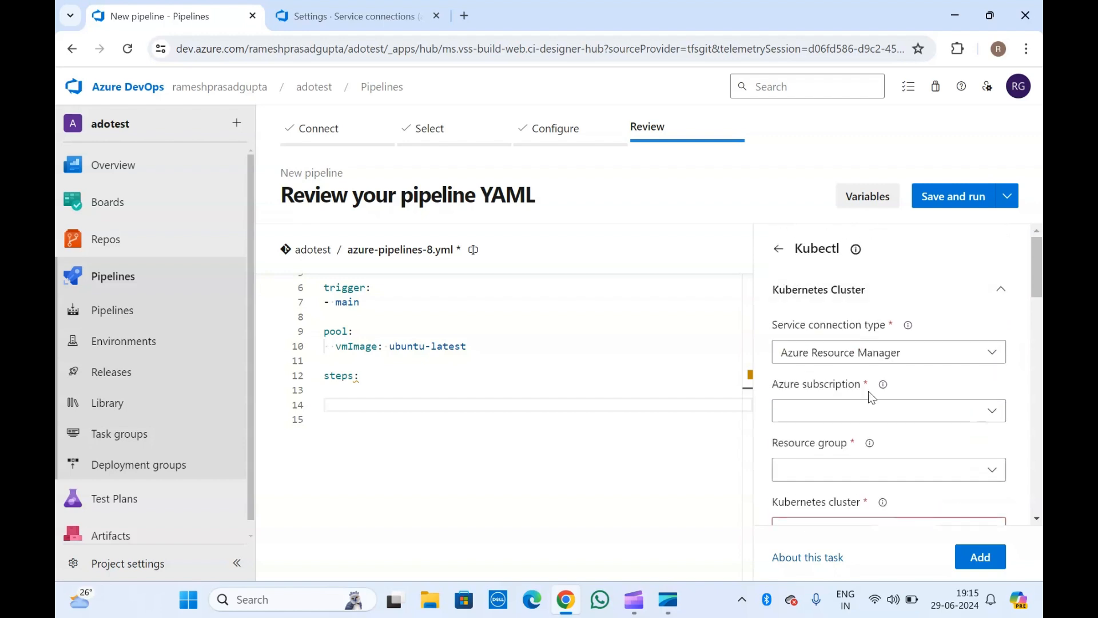
# Step: Choose the existing test-subscription-dev service connection as the Kubectl task's Azure subscription
pyautogui.click(993, 413)
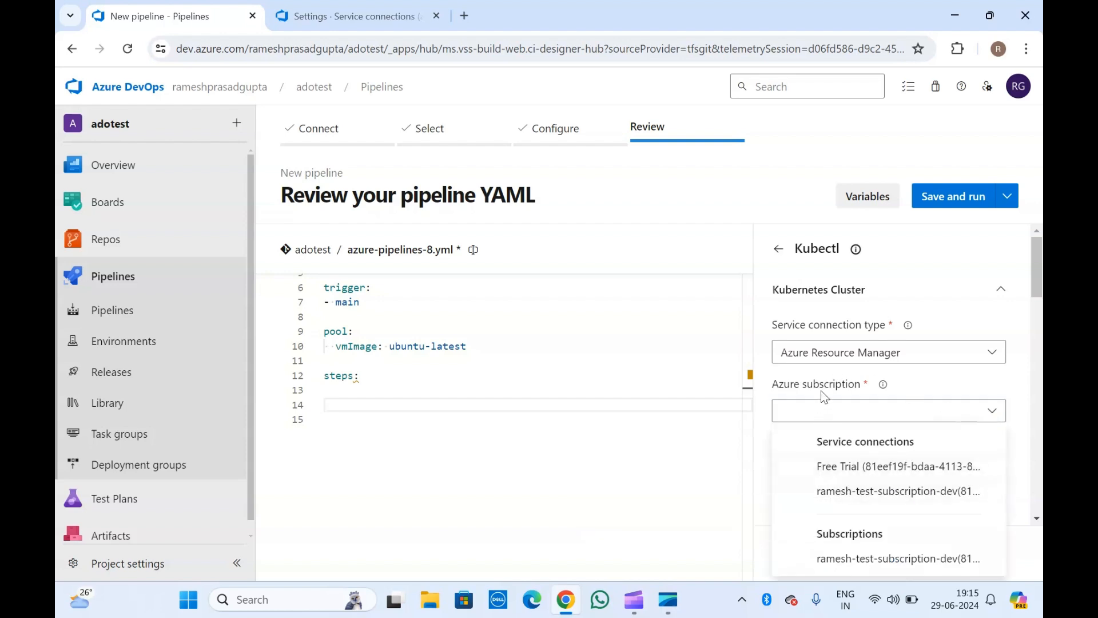
pyautogui.scroll(-1, 822, 392)
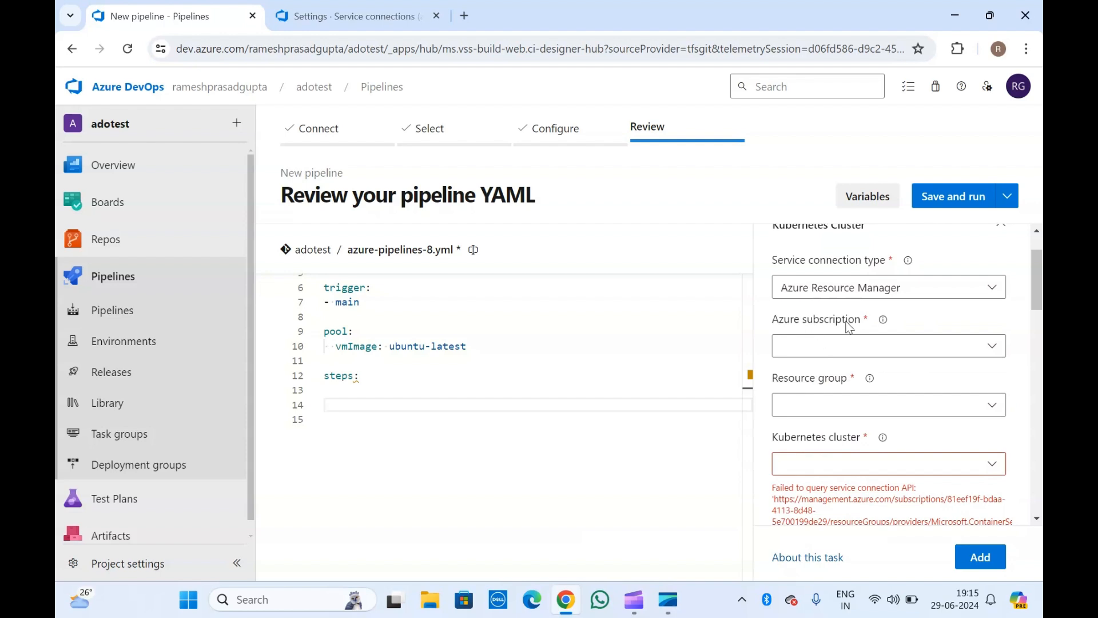
pyautogui.click(993, 348)
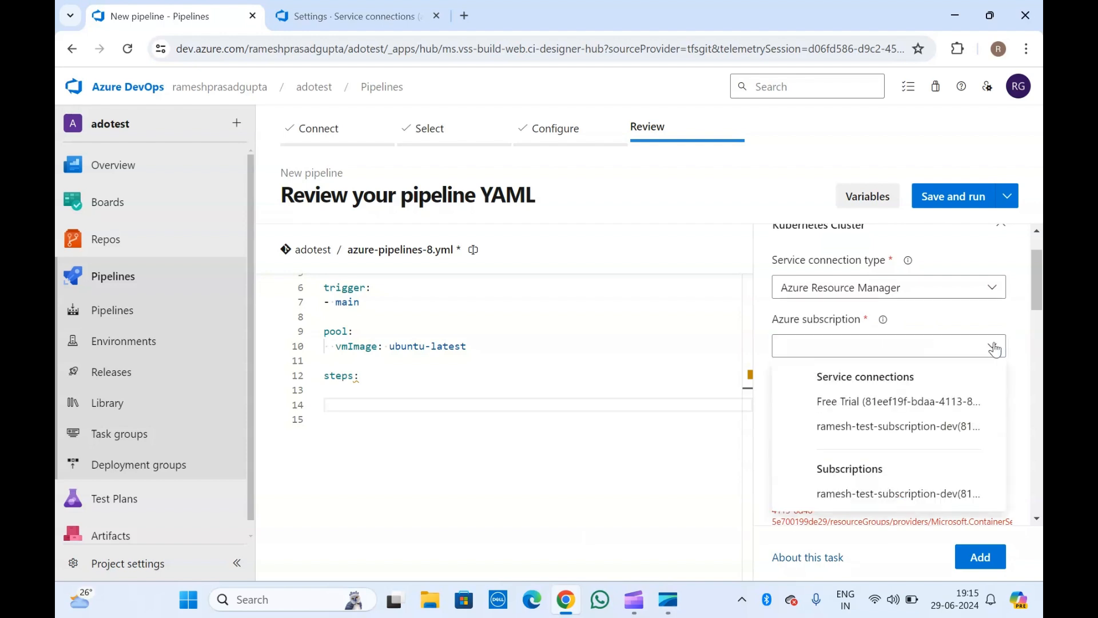
pyautogui.click(860, 426)
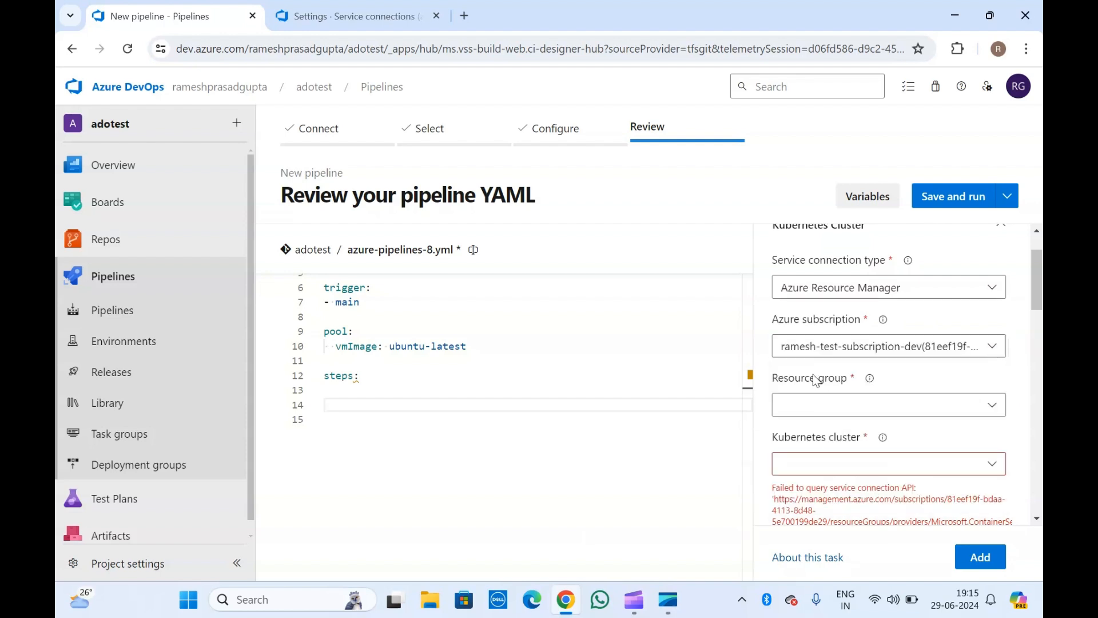
# Step: Set the Kubectl task's resource group to ado-01
pyautogui.scroll(-1, 812, 374)
pyautogui.click(991, 342)
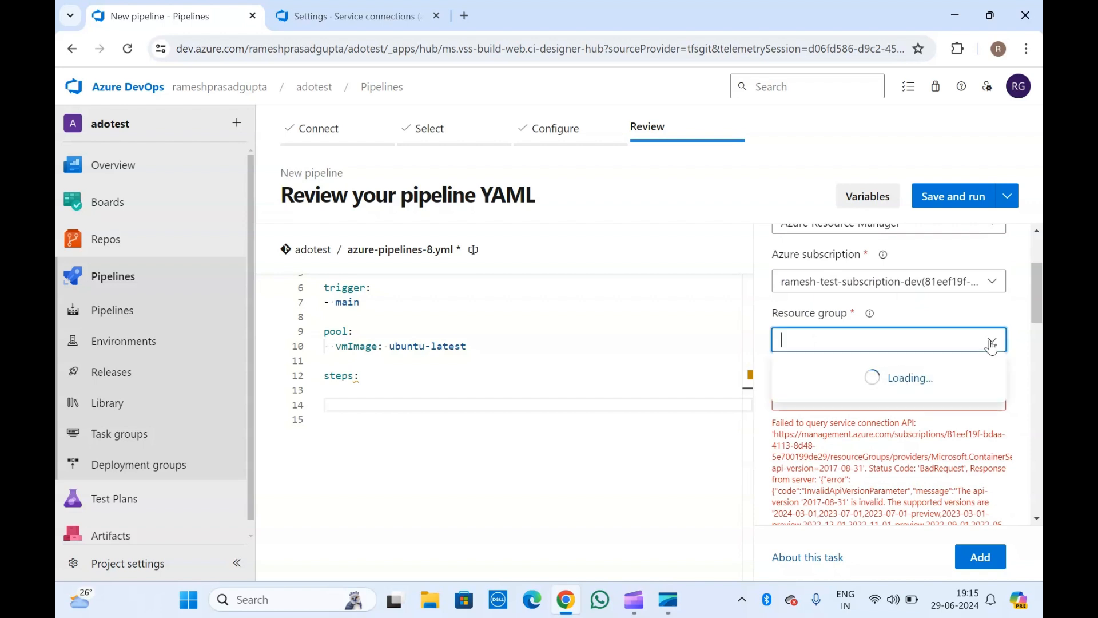
pyautogui.click(795, 324)
pyautogui.click(806, 341)
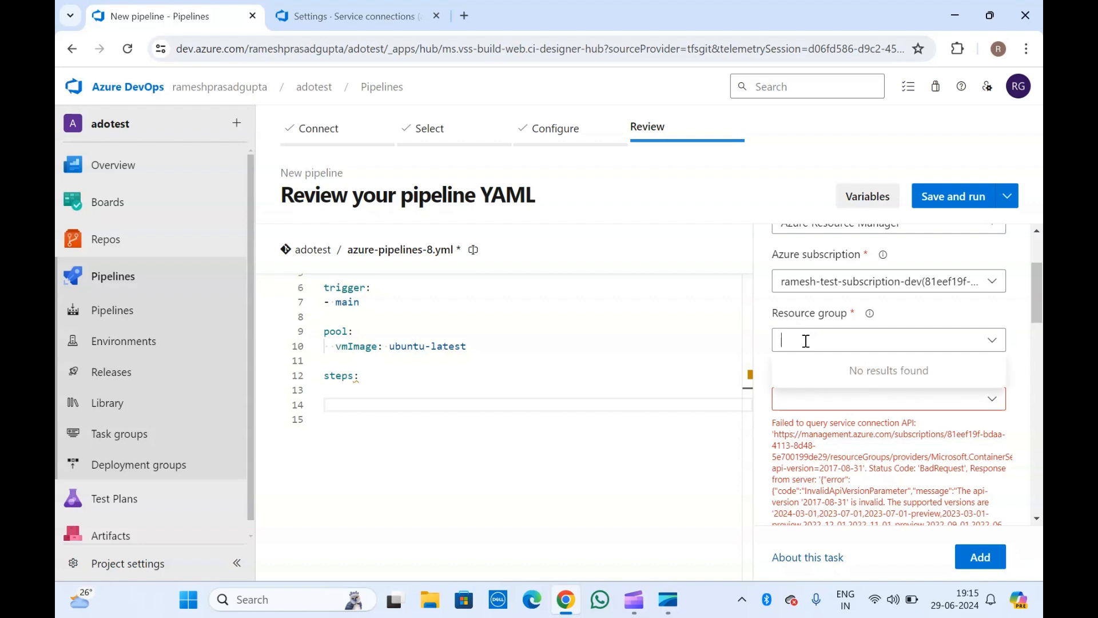
pyautogui.write('ado-01')
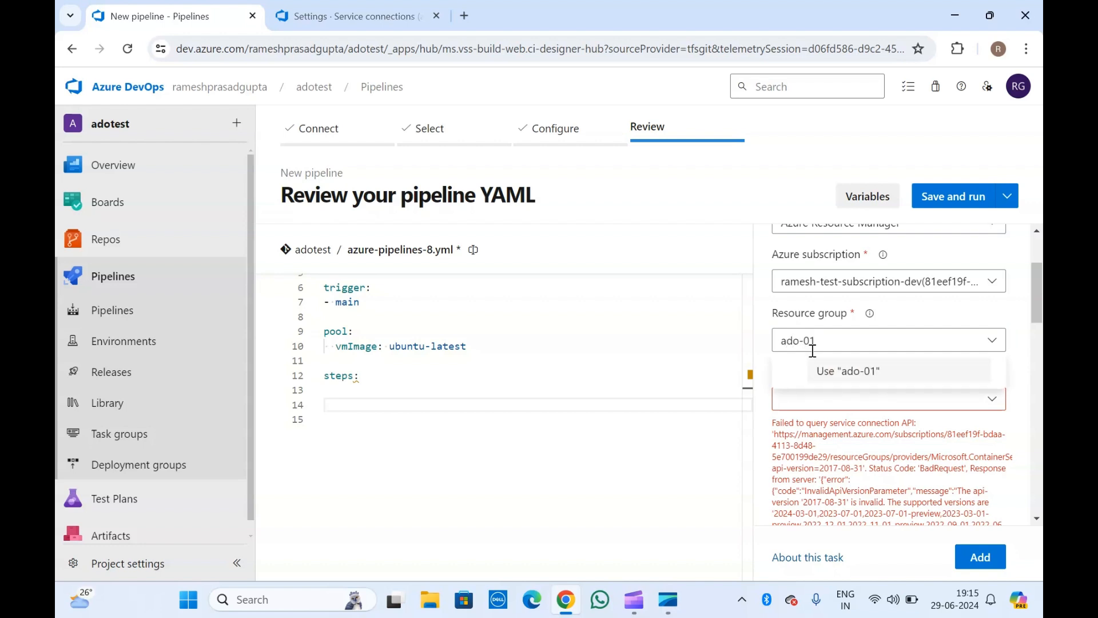
pyautogui.click(850, 373)
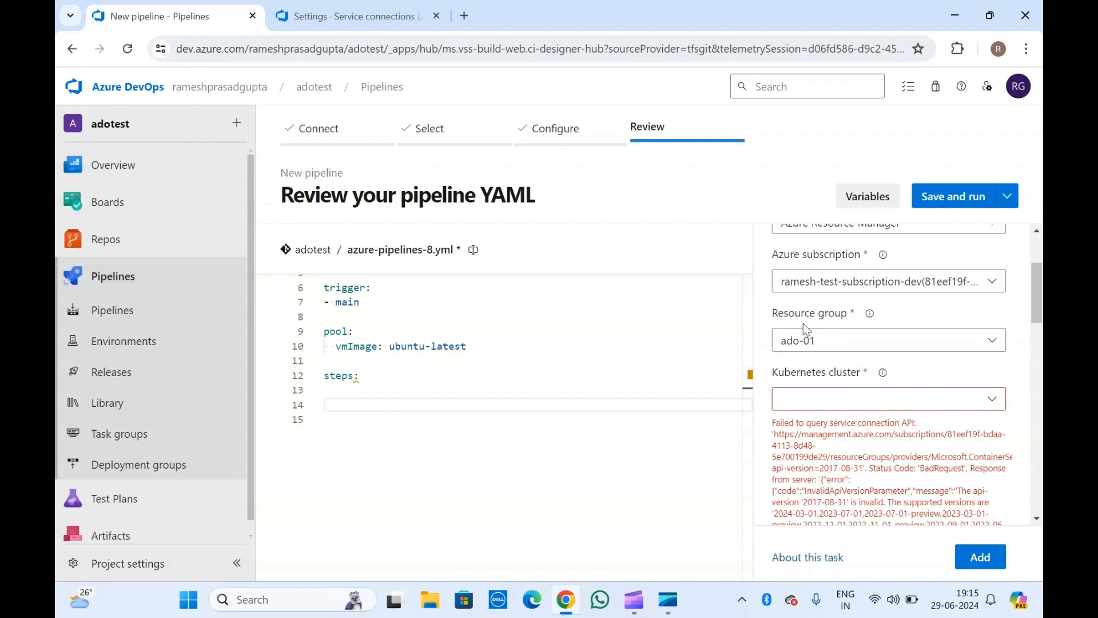
# Step: Reconfirm ado-01 as the Kubectl task's resource group and set its Kubernetes cluster to aks-01
pyautogui.scroll(-1, 803, 324)
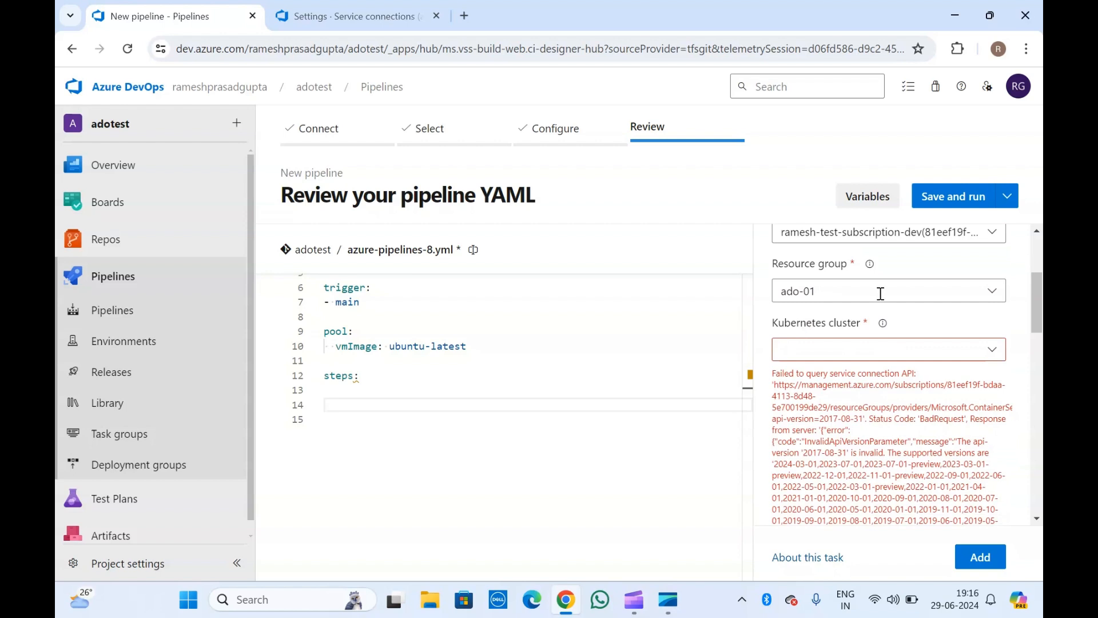
pyautogui.click(821, 294)
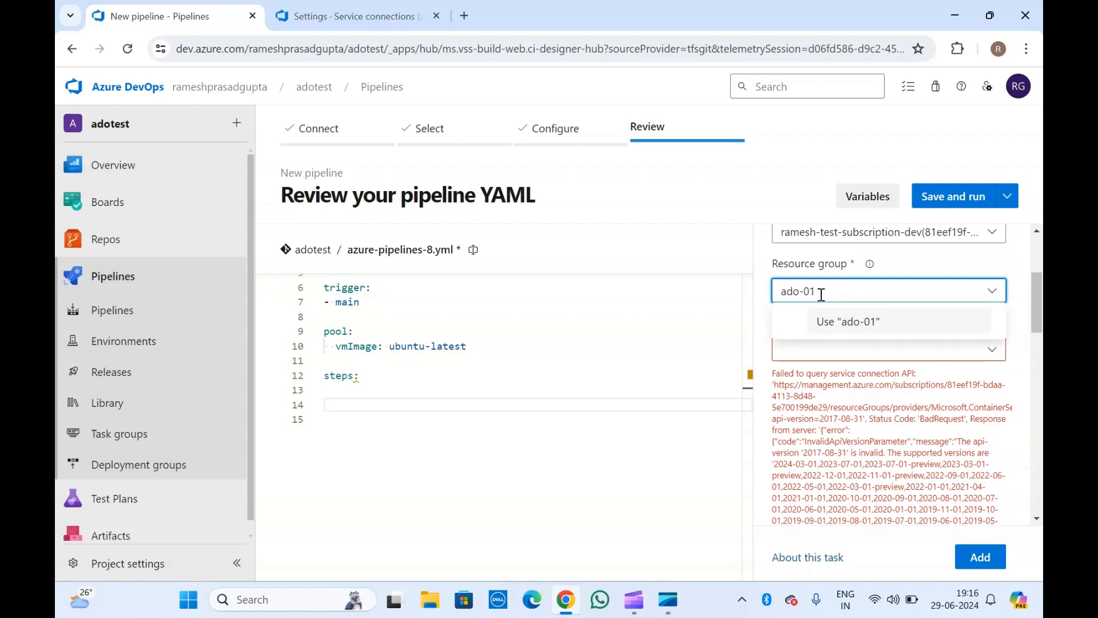
pyautogui.click(860, 321)
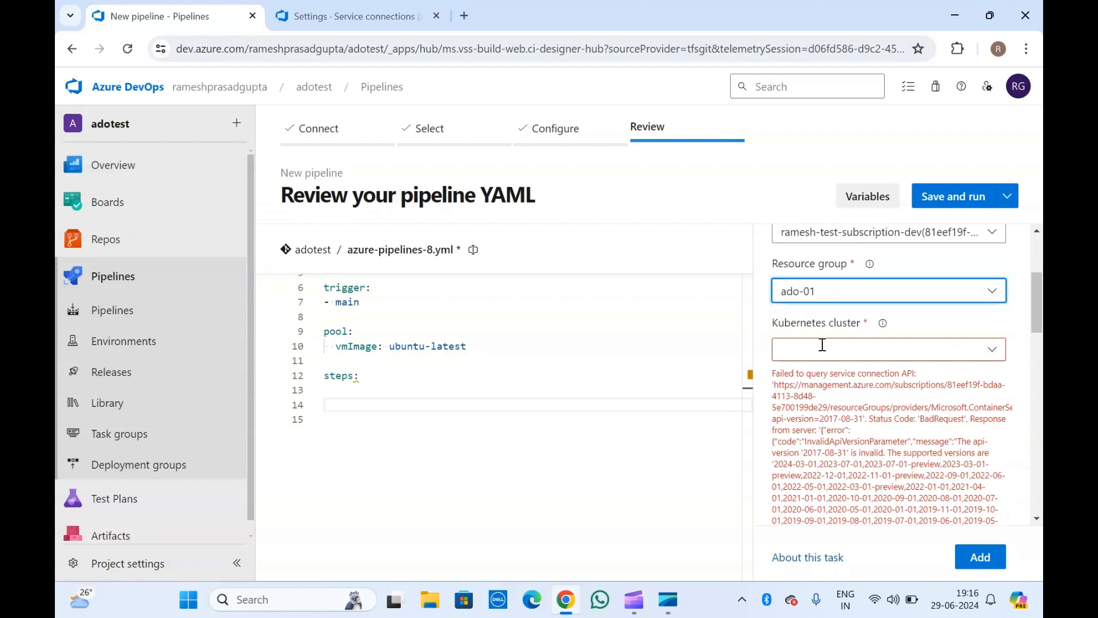
pyautogui.click(996, 355)
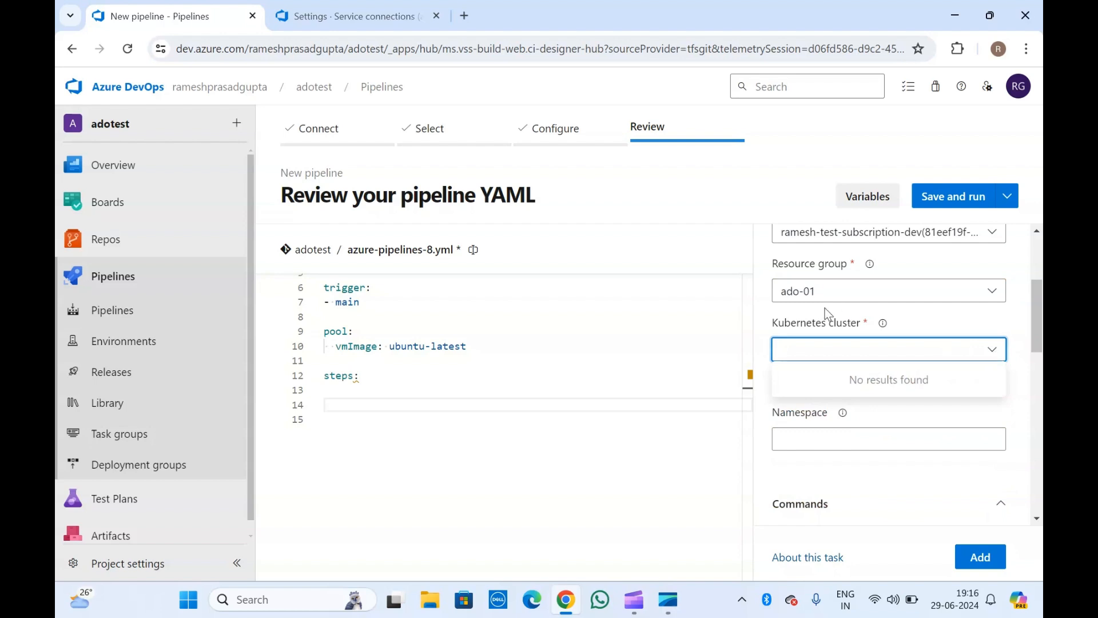
pyautogui.click(806, 351)
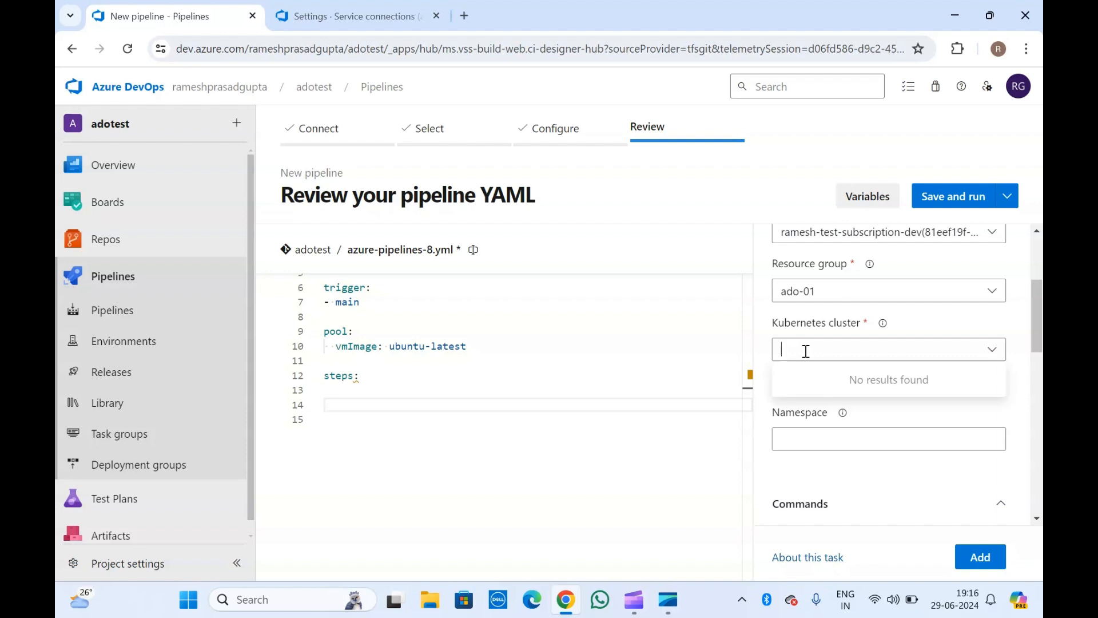
pyautogui.write('aks-01')
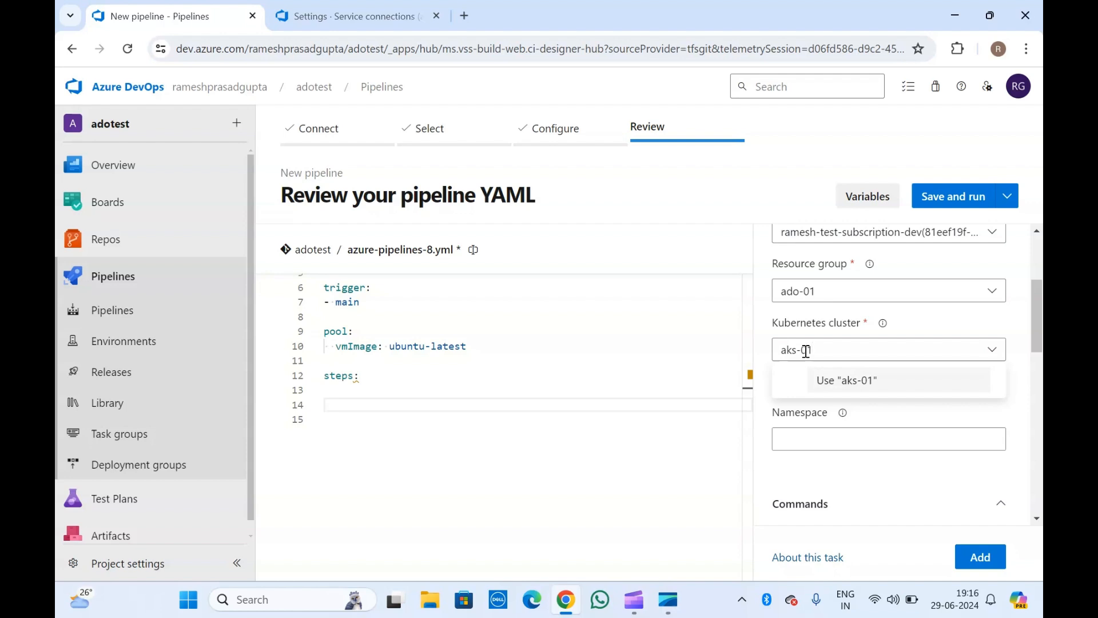
pyautogui.click(839, 382)
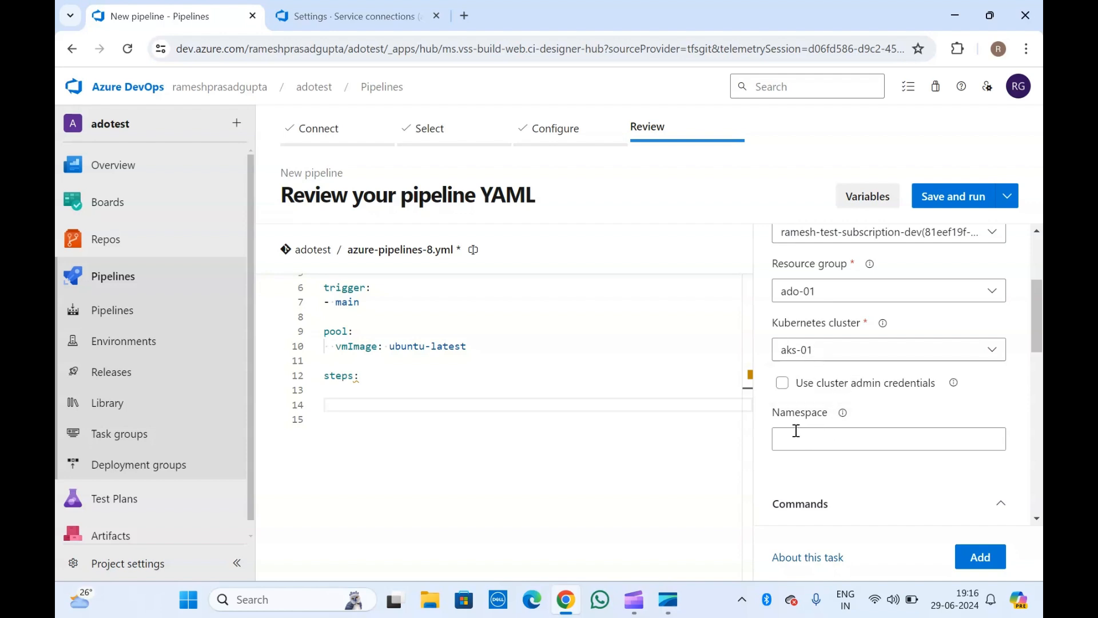
# Step: Examine the Kubectl task's cluster admin credentials option, namespace field, and Commands and Secrets sections
pyautogui.scroll(-3, 801, 423)
pyautogui.scroll(5, 798, 274)
pyautogui.scroll(-5, 805, 460)
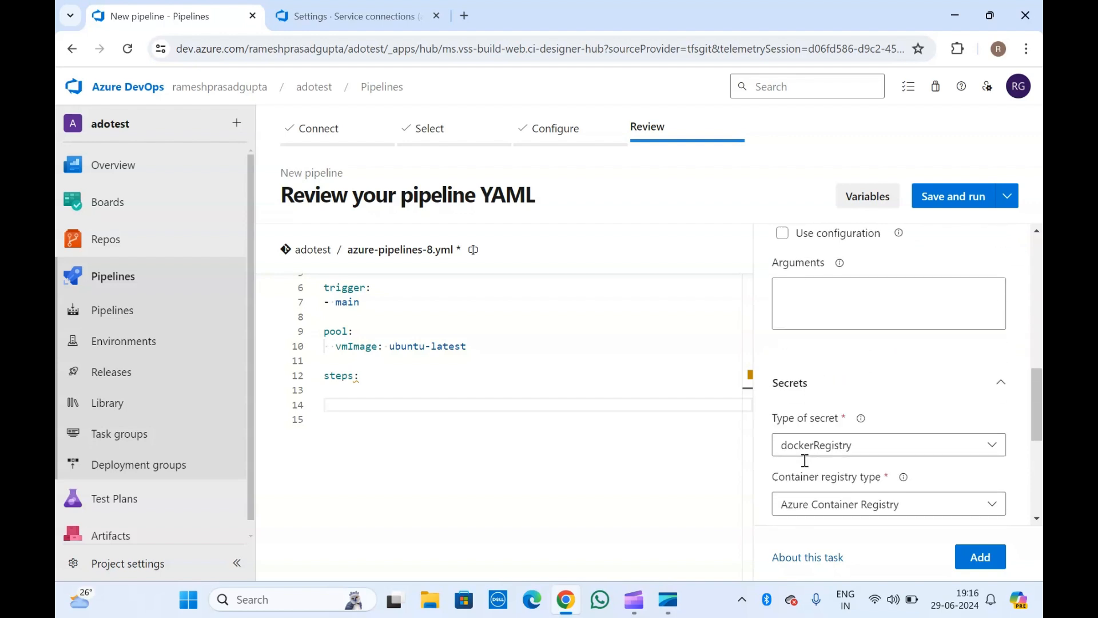
pyautogui.scroll(6, 805, 460)
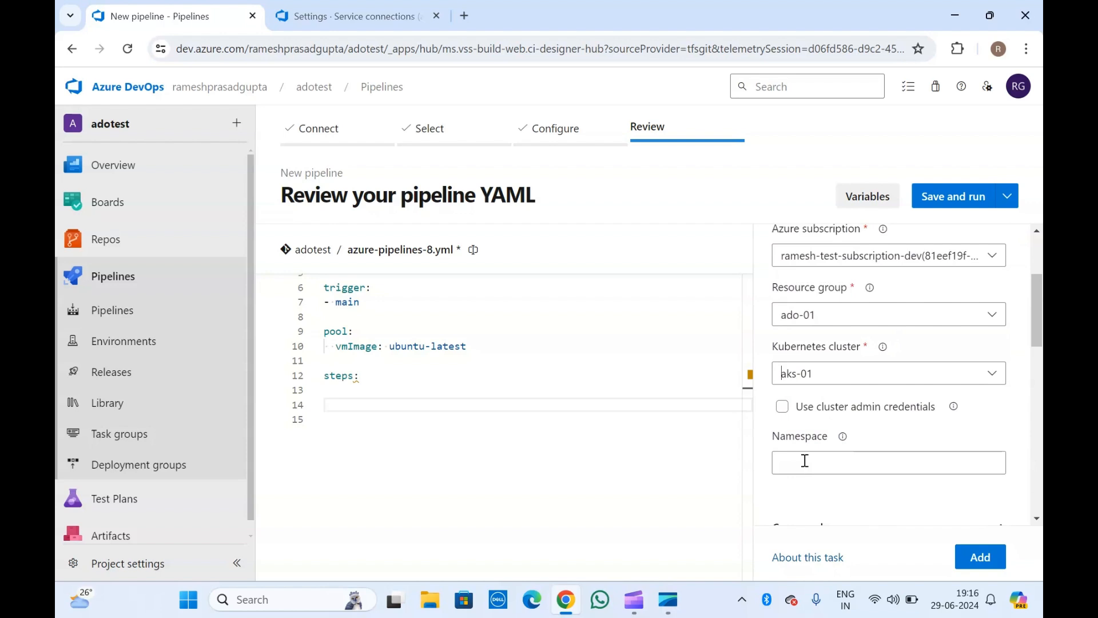
pyautogui.scroll(-2, 812, 441)
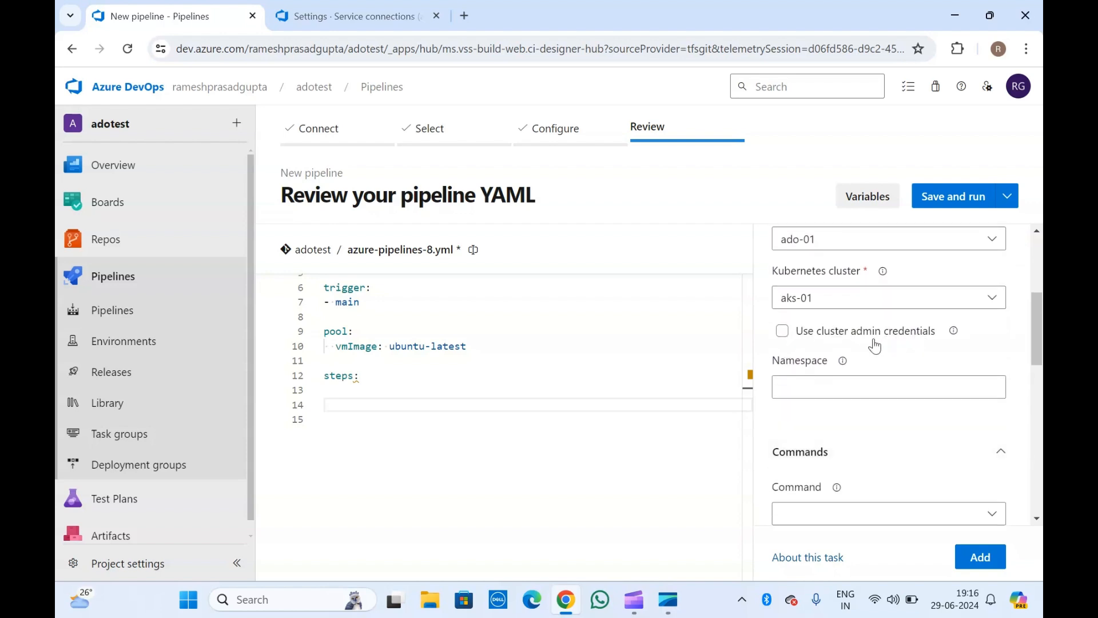
pyautogui.click(783, 333)
pyautogui.click(783, 333)
pyautogui.scroll(-2, 783, 338)
pyautogui.click(815, 350)
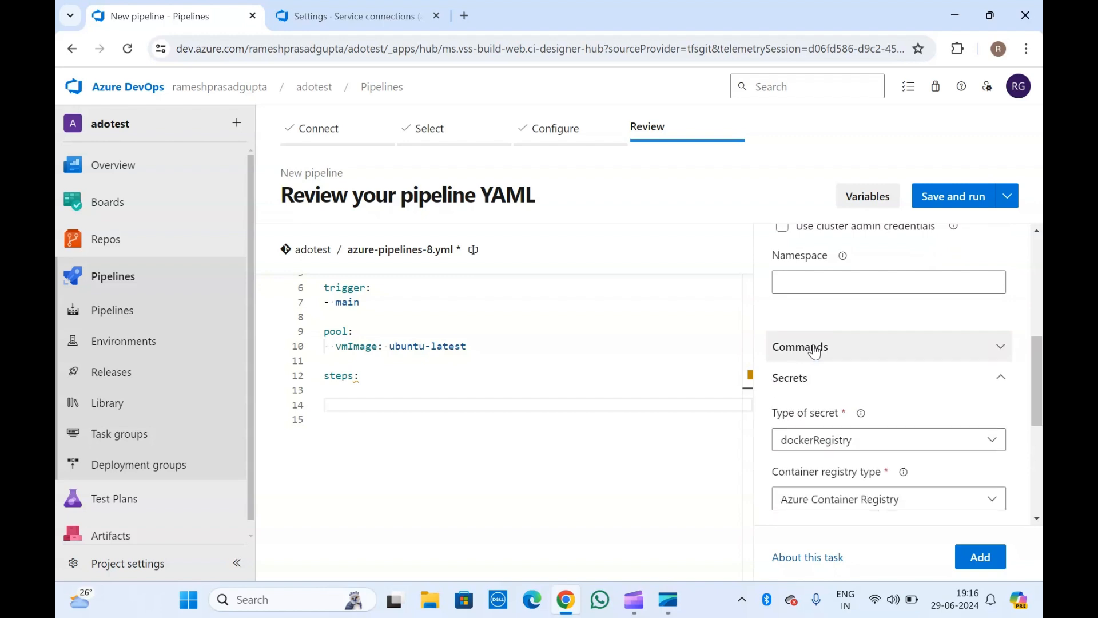
pyautogui.click(814, 350)
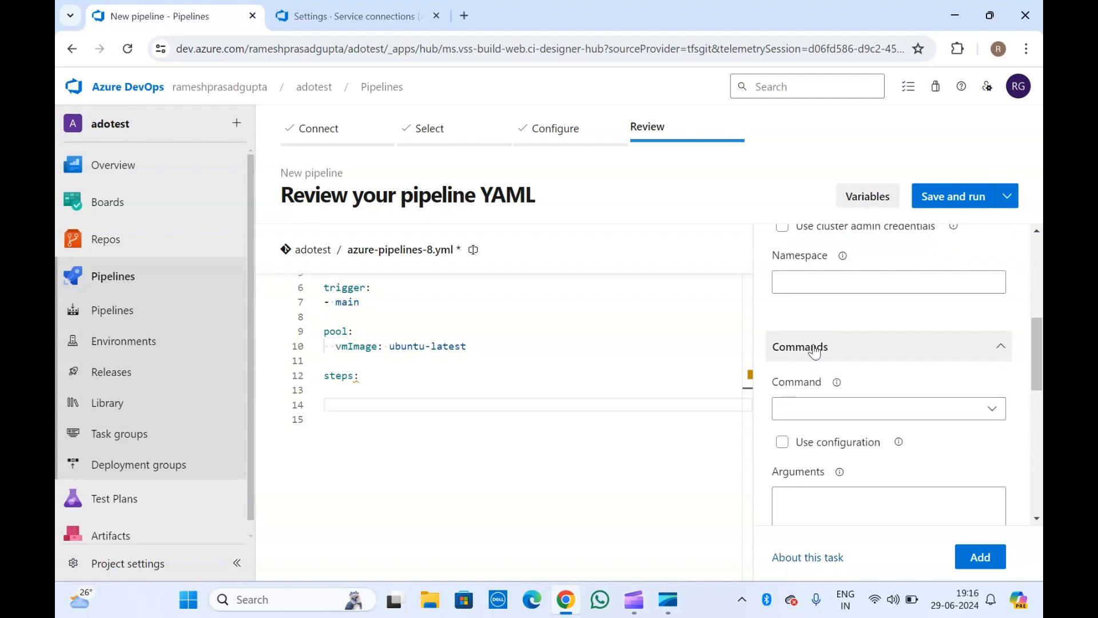
# Step: Choose create as the Kubectl task's command
pyautogui.scroll(-2, 814, 350)
pyautogui.click(818, 279)
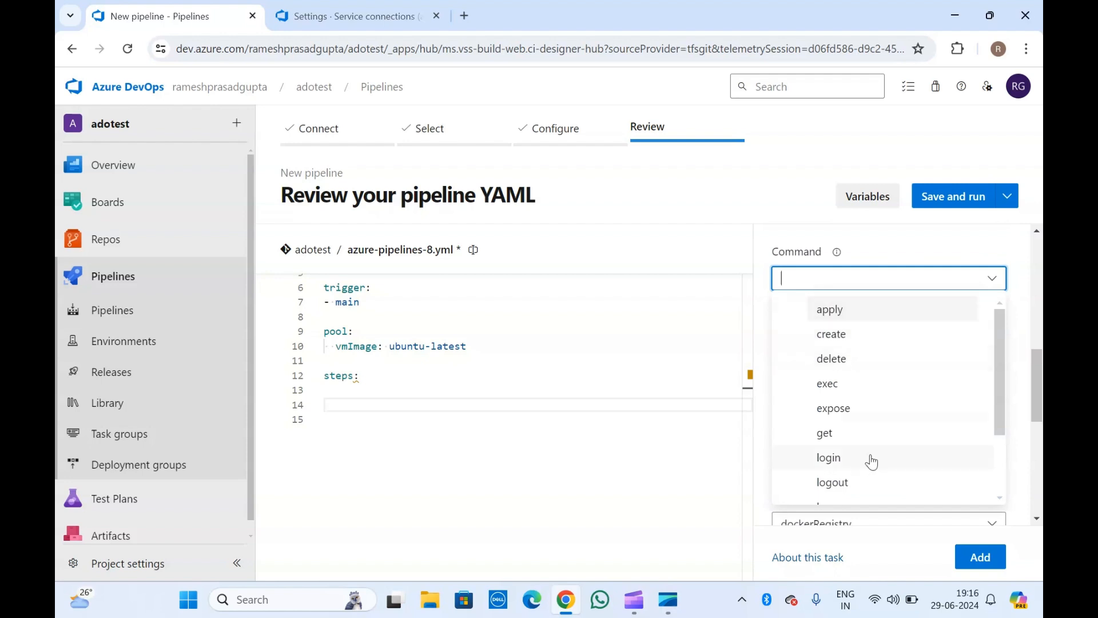
pyautogui.click(838, 338)
pyautogui.scroll(5, 901, 349)
pyautogui.scroll(-4, 902, 349)
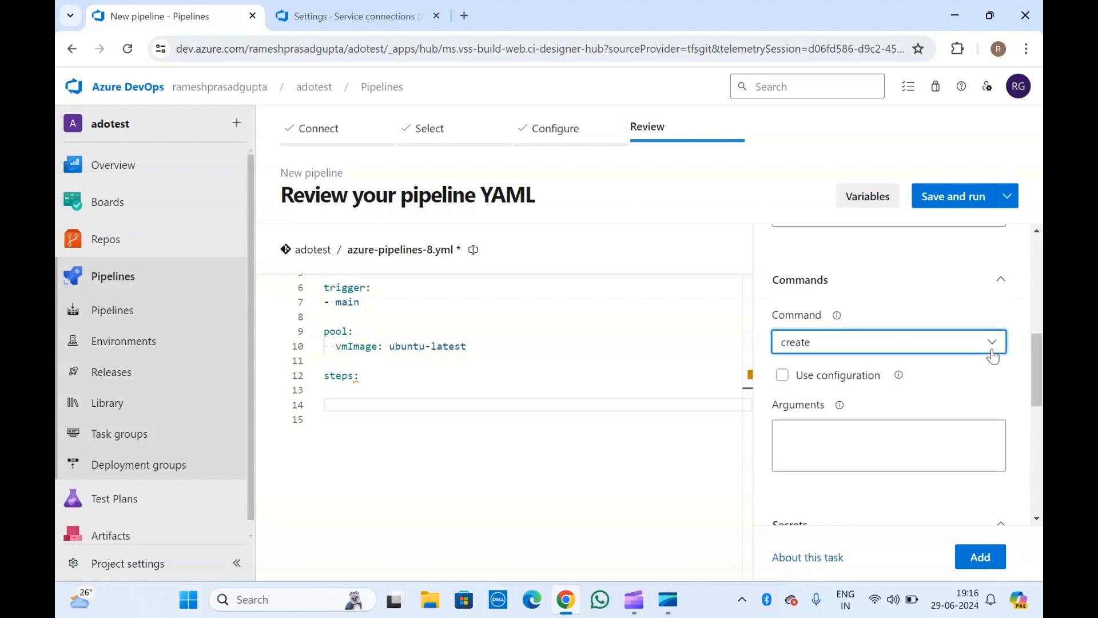
# Step: Change the Kubectl task's command to exec and look over the available commands
pyautogui.click(995, 344)
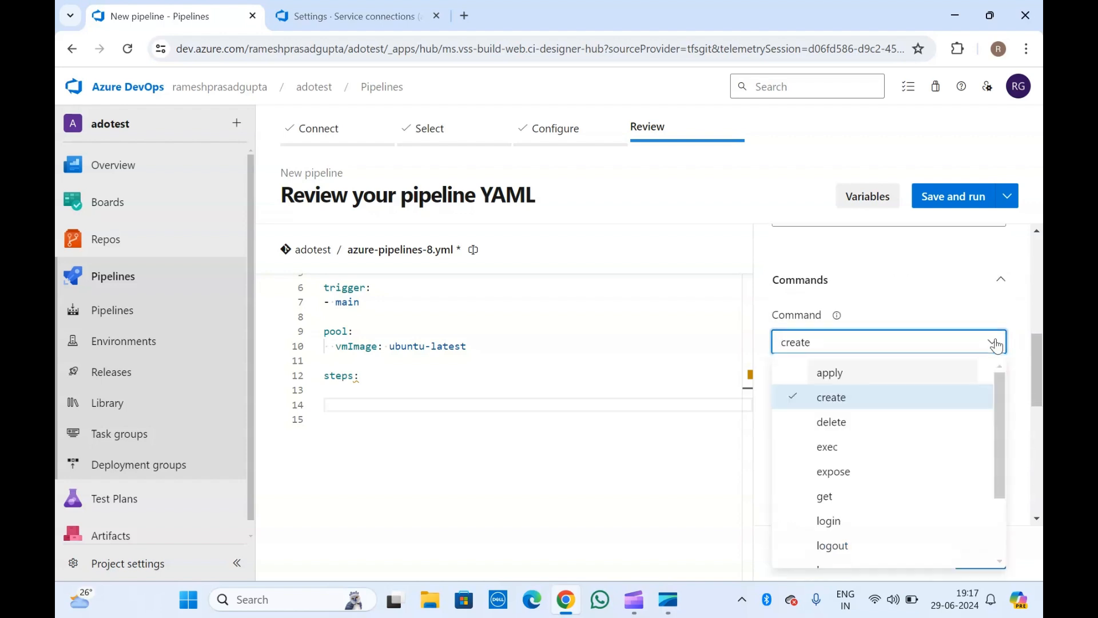
pyautogui.click(837, 447)
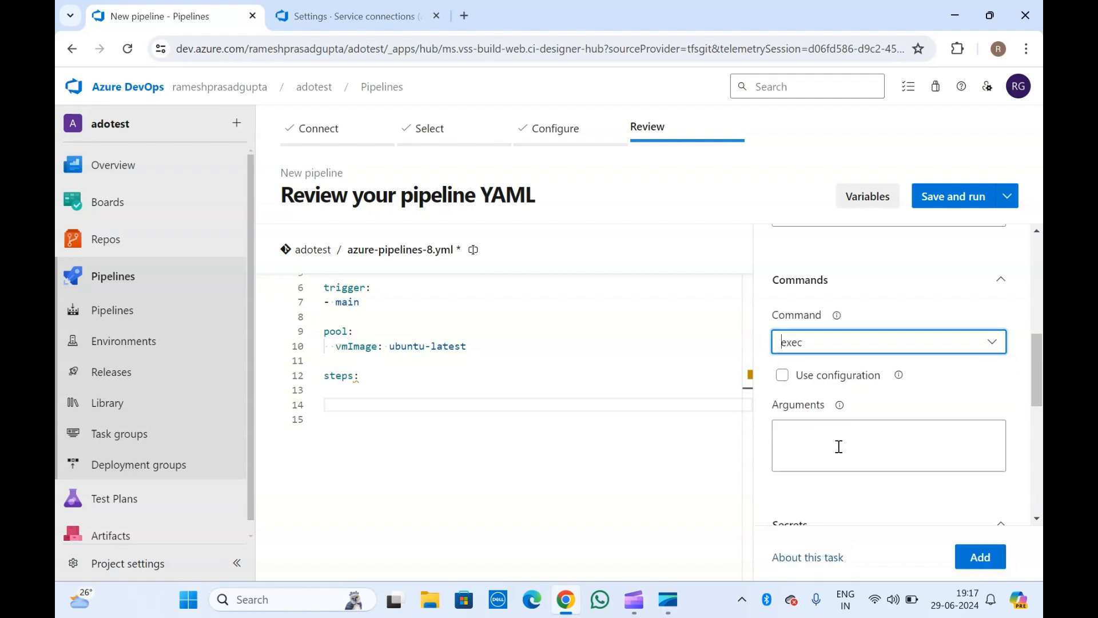
pyautogui.click(997, 344)
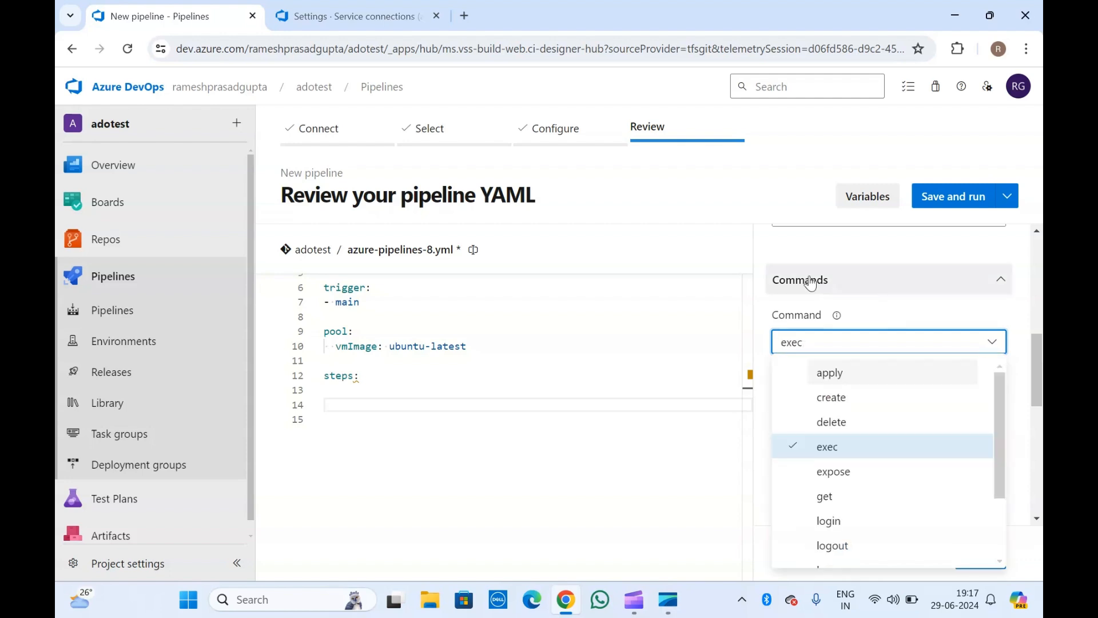
pyautogui.click(815, 251)
pyautogui.scroll(6, 817, 254)
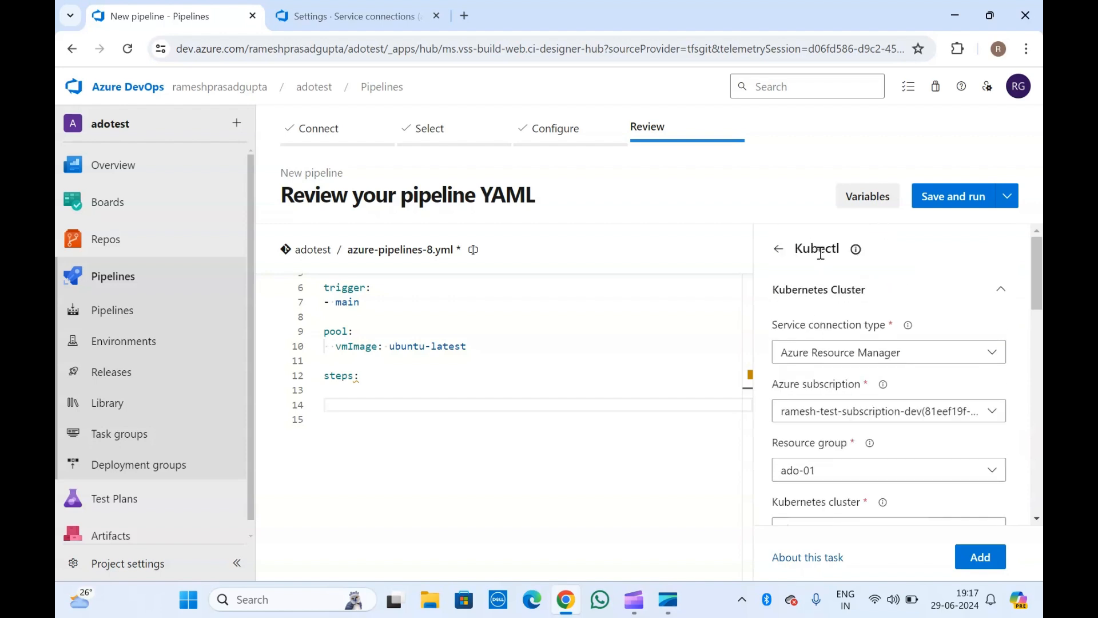
# Step: Review the Kubectl task's settings from its title and cluster fields down to the command's Arguments field
pyautogui.doubleClick(813, 250)
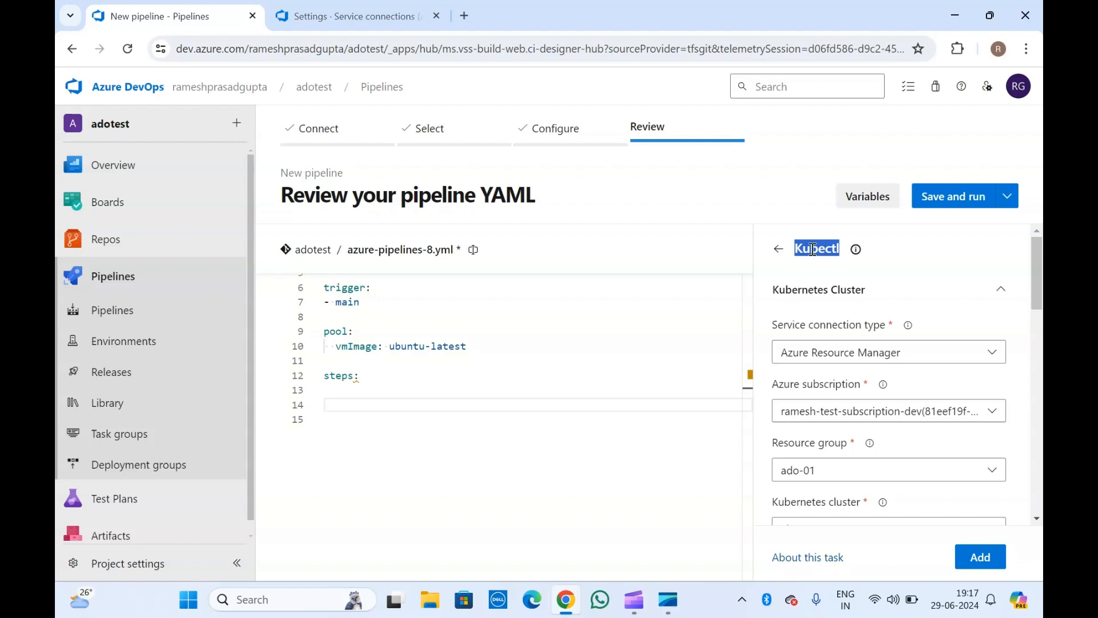
pyautogui.click(842, 265)
pyautogui.doubleClick(818, 240)
pyautogui.scroll(-4, 891, 307)
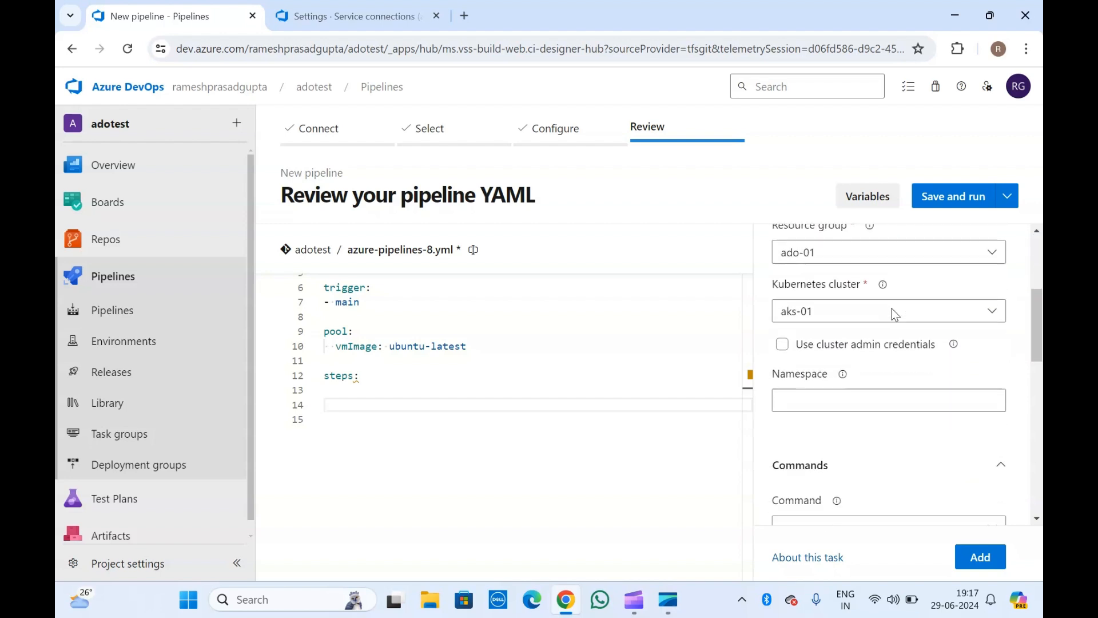
pyautogui.scroll(-3, 859, 372)
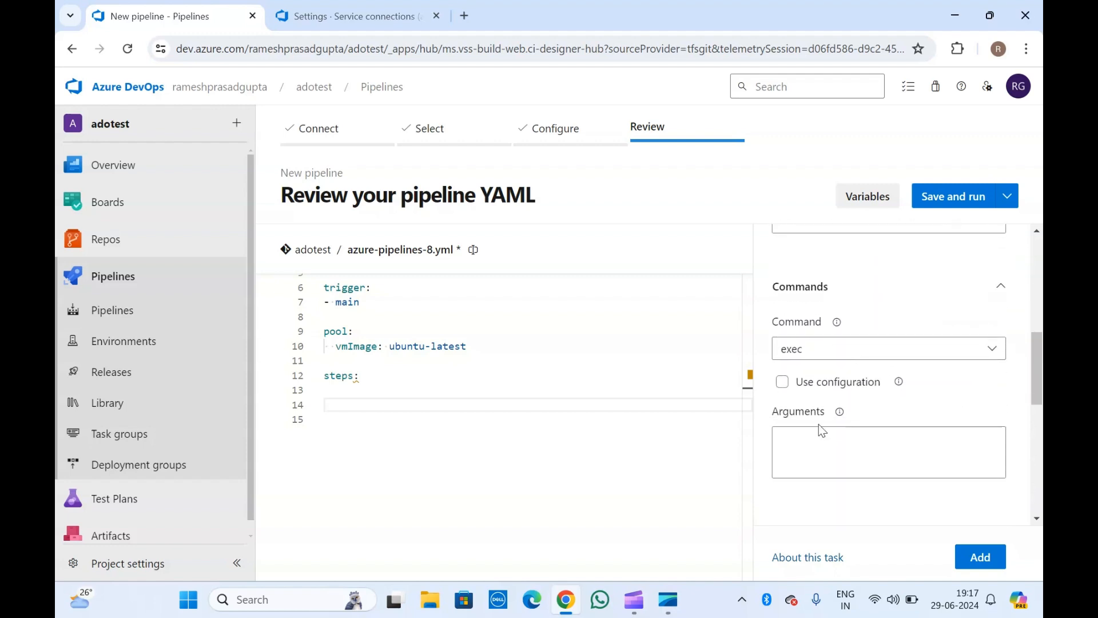
pyautogui.click(807, 451)
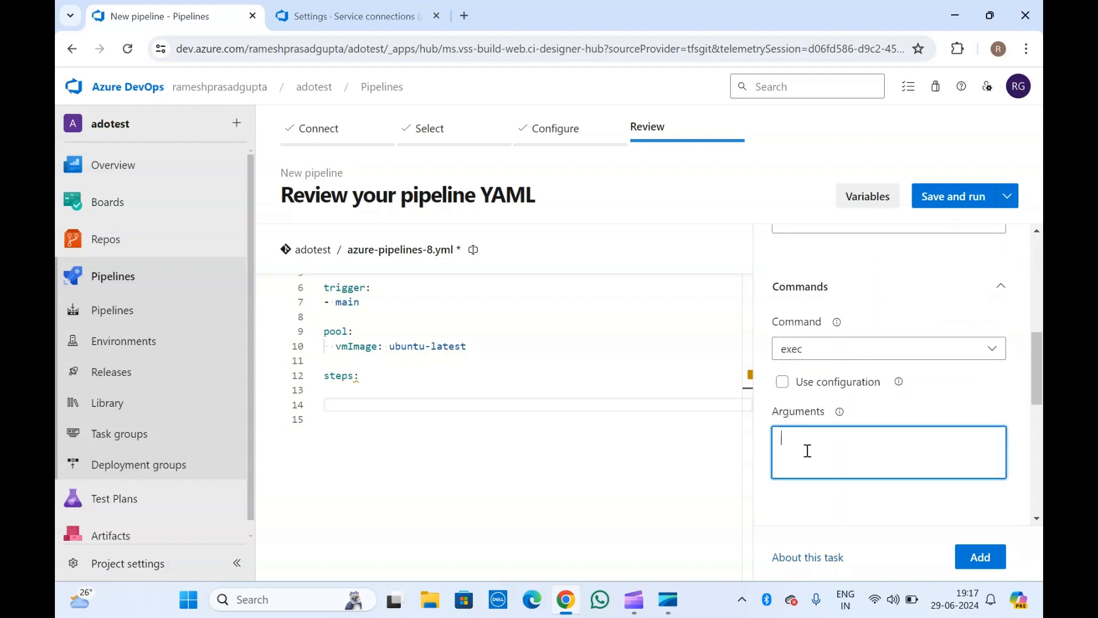
pyautogui.scroll(-1, 807, 451)
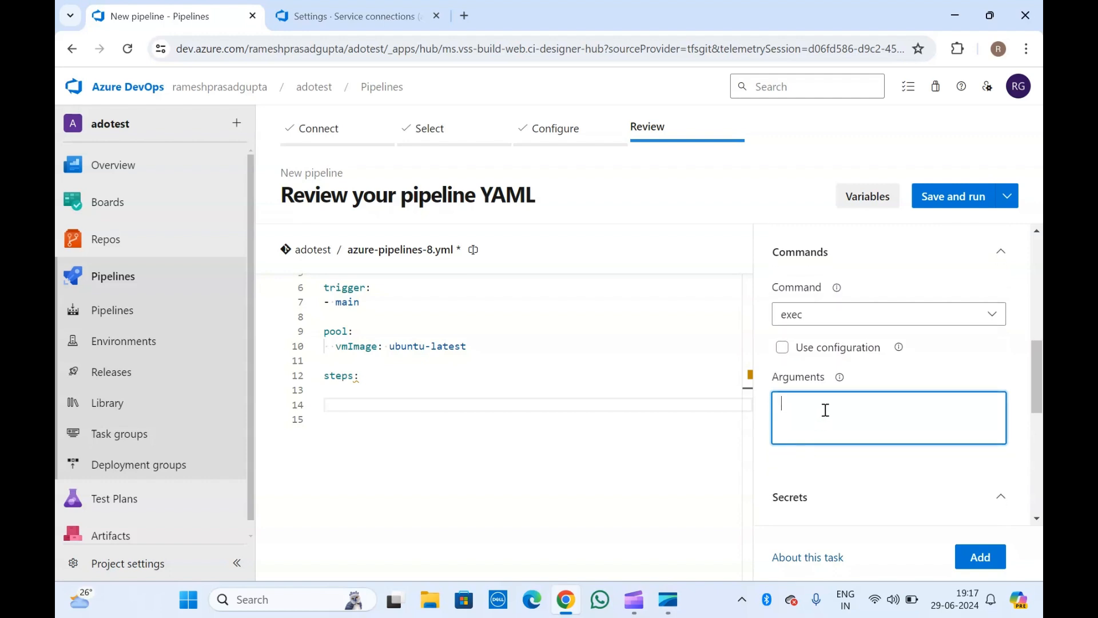
# Step: Set the Kubectl task's command back to create, leaving its Arguments field ready for input
pyautogui.click(897, 313)
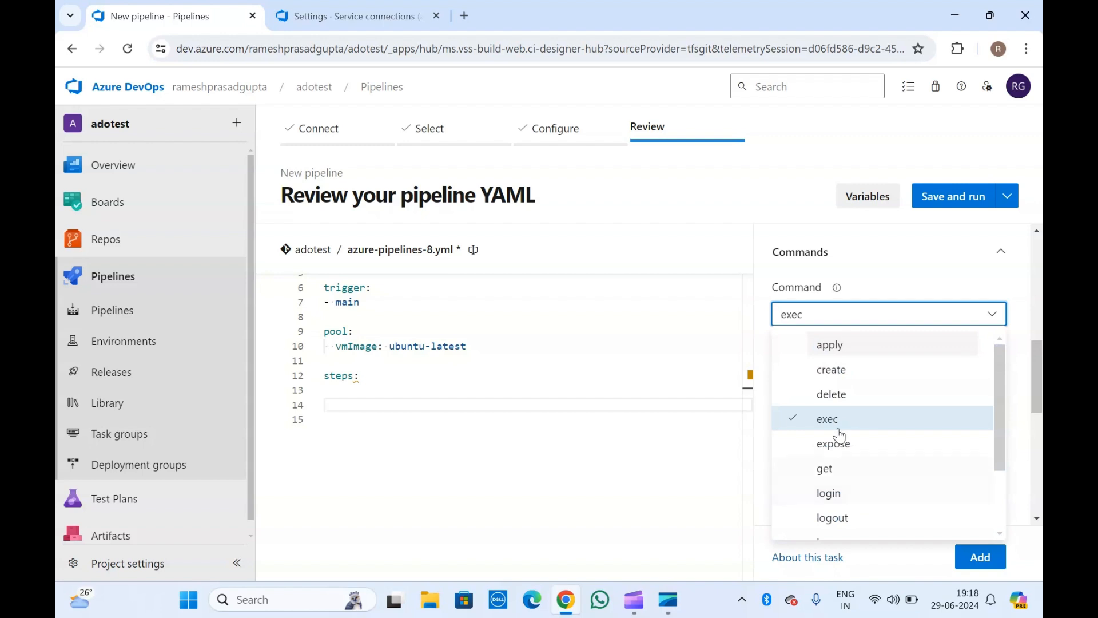
pyautogui.click(833, 375)
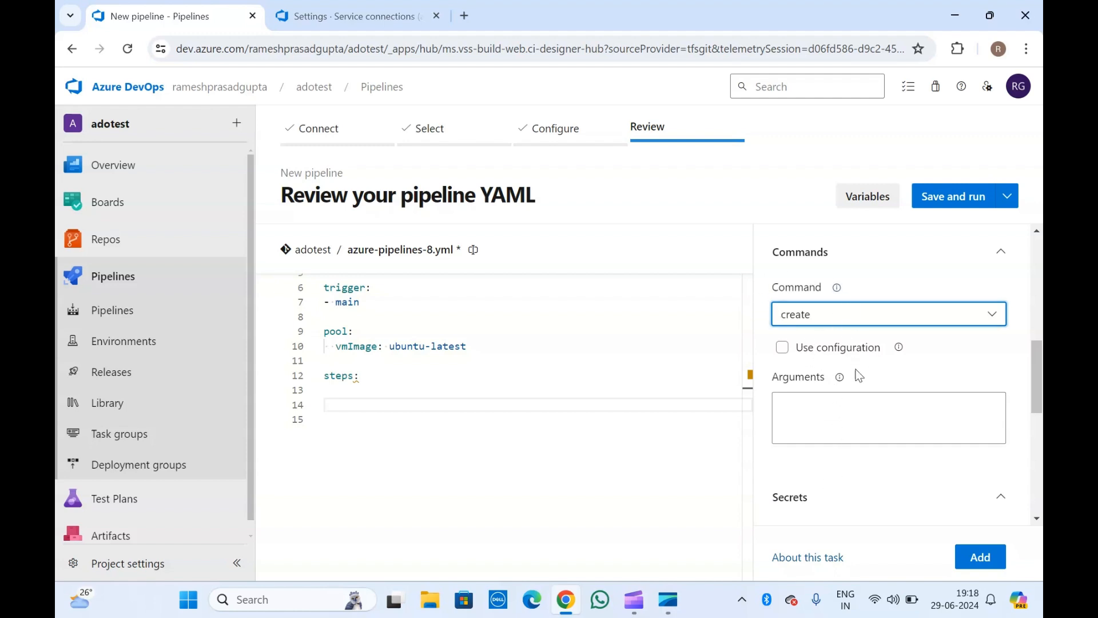
pyautogui.scroll(-1, 838, 396)
pyautogui.scroll(-1, 838, 395)
pyautogui.click(831, 354)
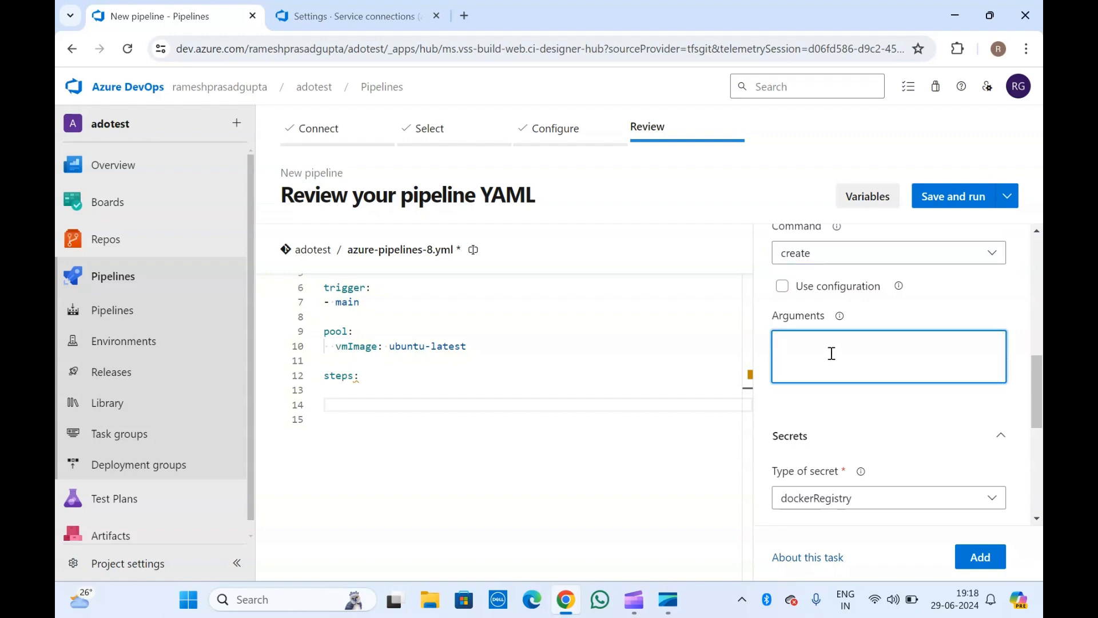
# Step: Try the generic secret type in the Secrets section to check its fields, and restore dockerRegistry
pyautogui.scroll(-5, 831, 354)
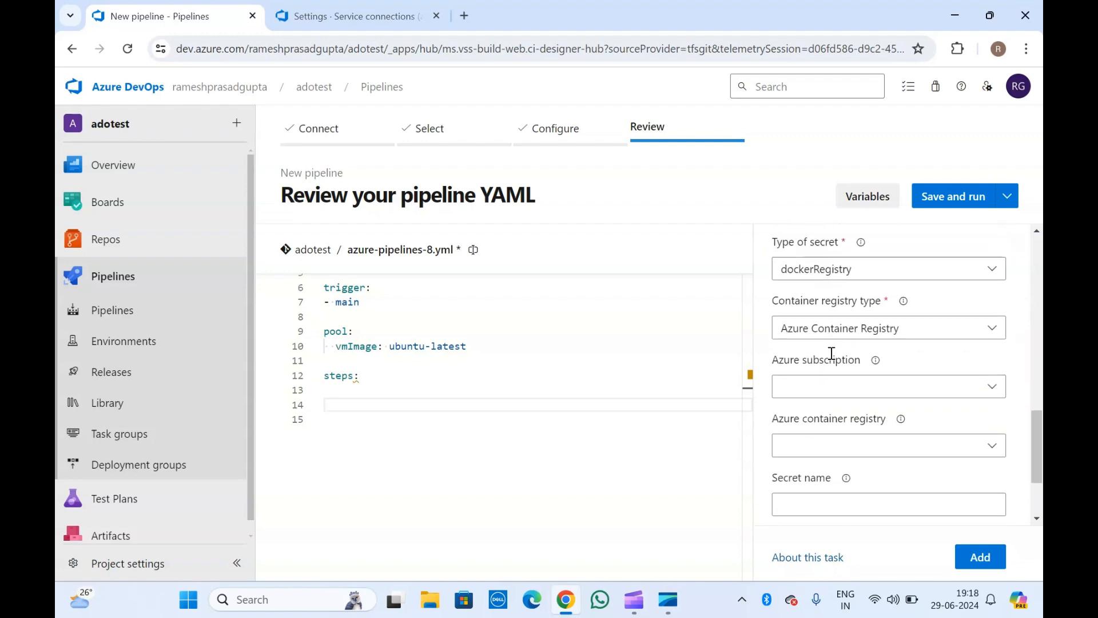
pyautogui.scroll(2, 834, 358)
pyautogui.click(798, 281)
pyautogui.scroll(1, 830, 400)
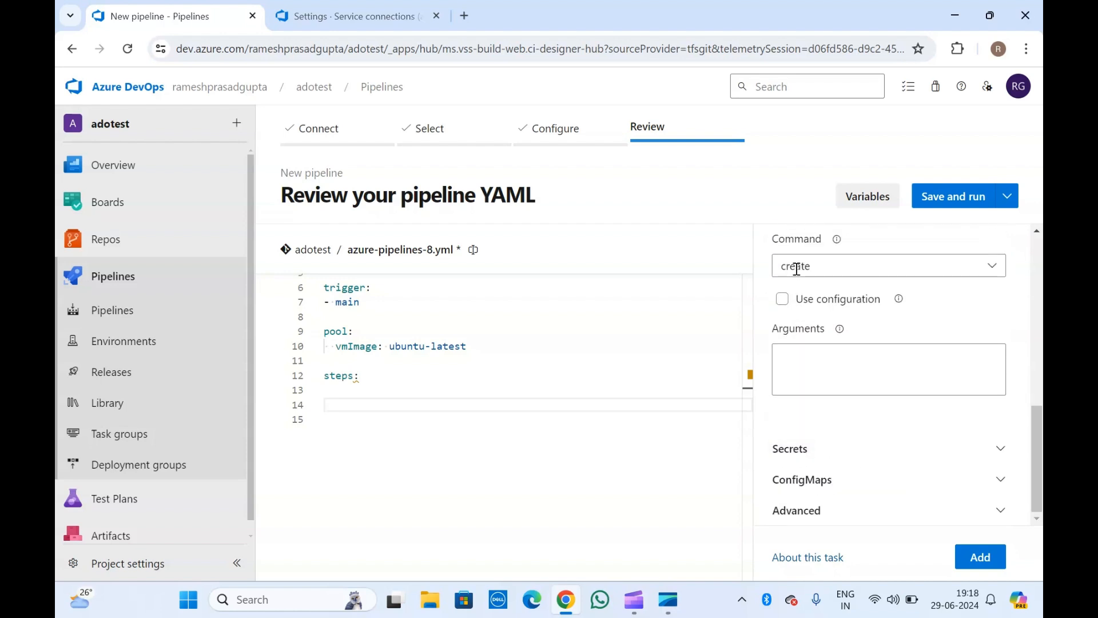
pyautogui.click(809, 449)
pyautogui.click(921, 319)
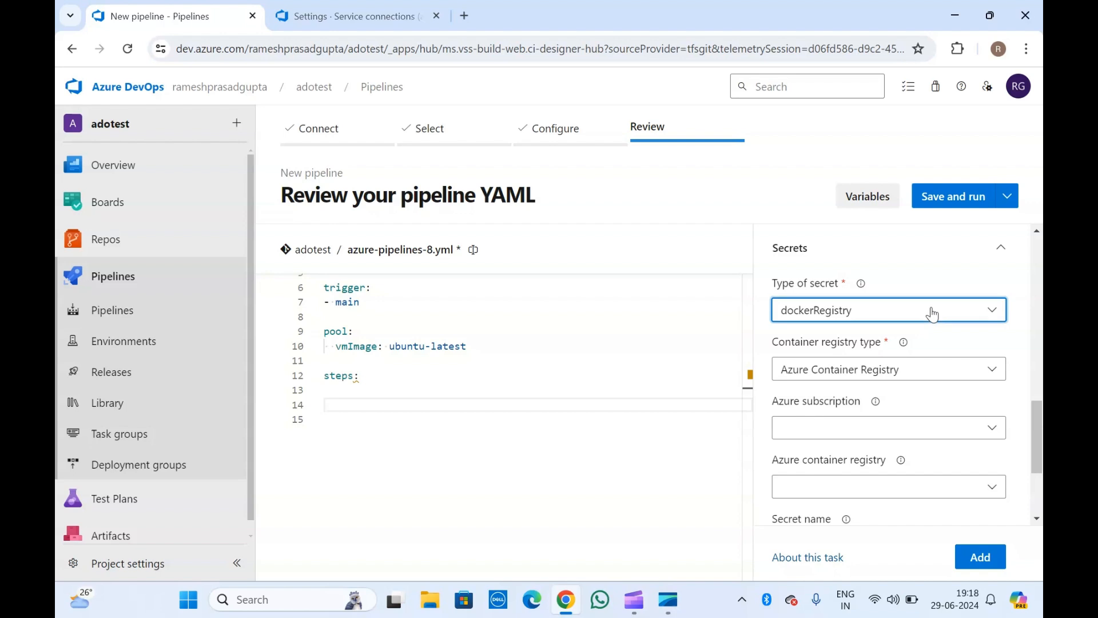
pyautogui.click(861, 364)
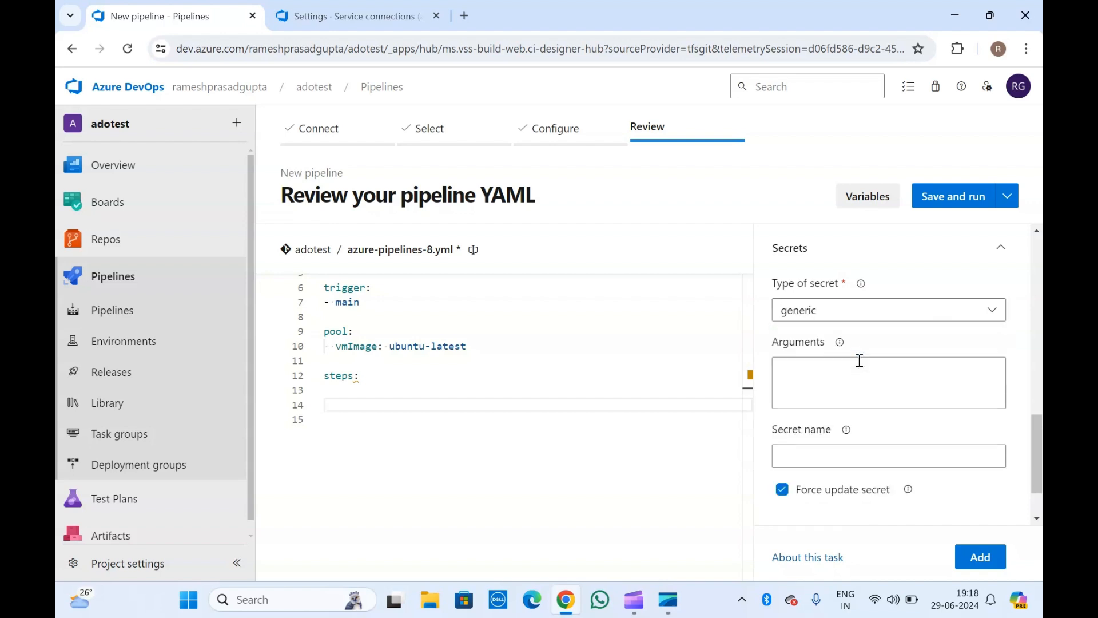
pyautogui.click(859, 361)
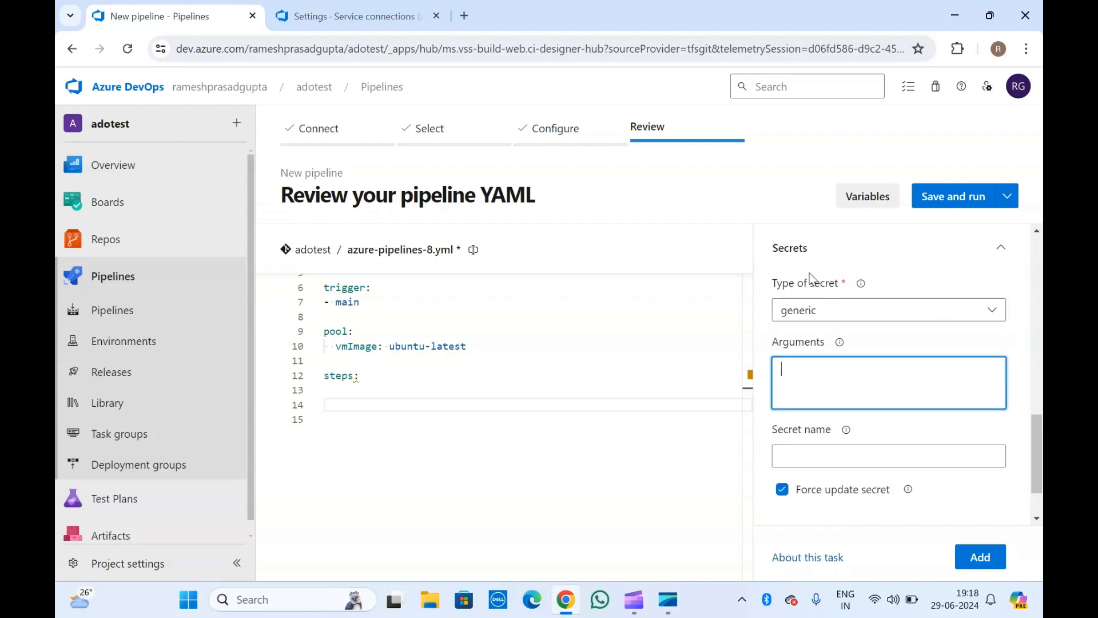
pyautogui.click(837, 316)
pyautogui.click(850, 344)
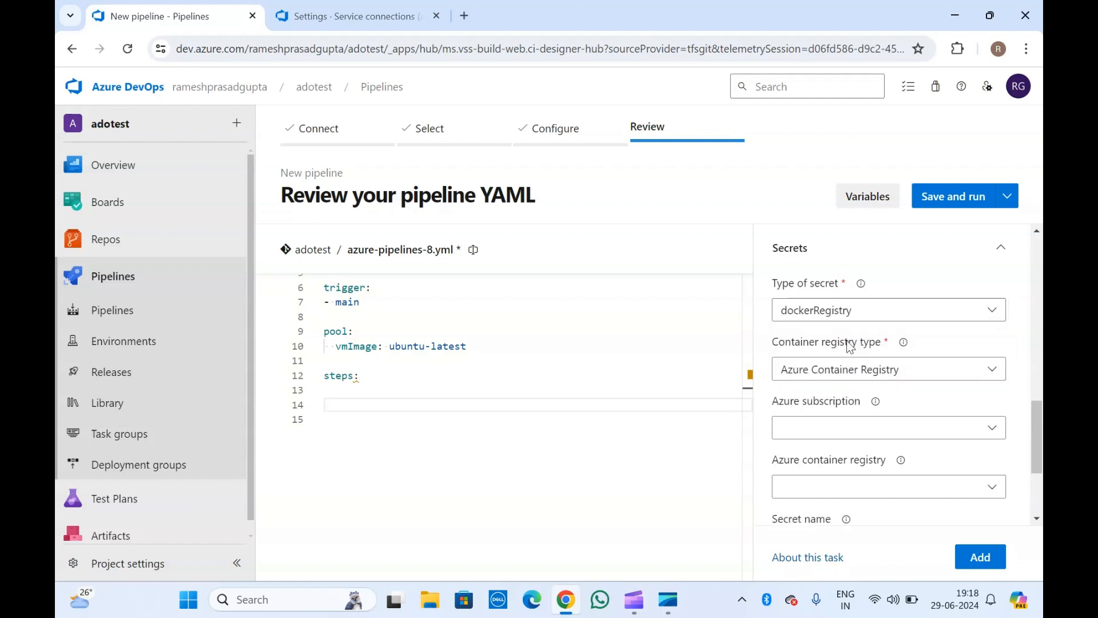
# Step: Try Container Registry as the secret's container registry type to check its fields, and restore Azure Container Registry
pyautogui.scroll(-1, 835, 403)
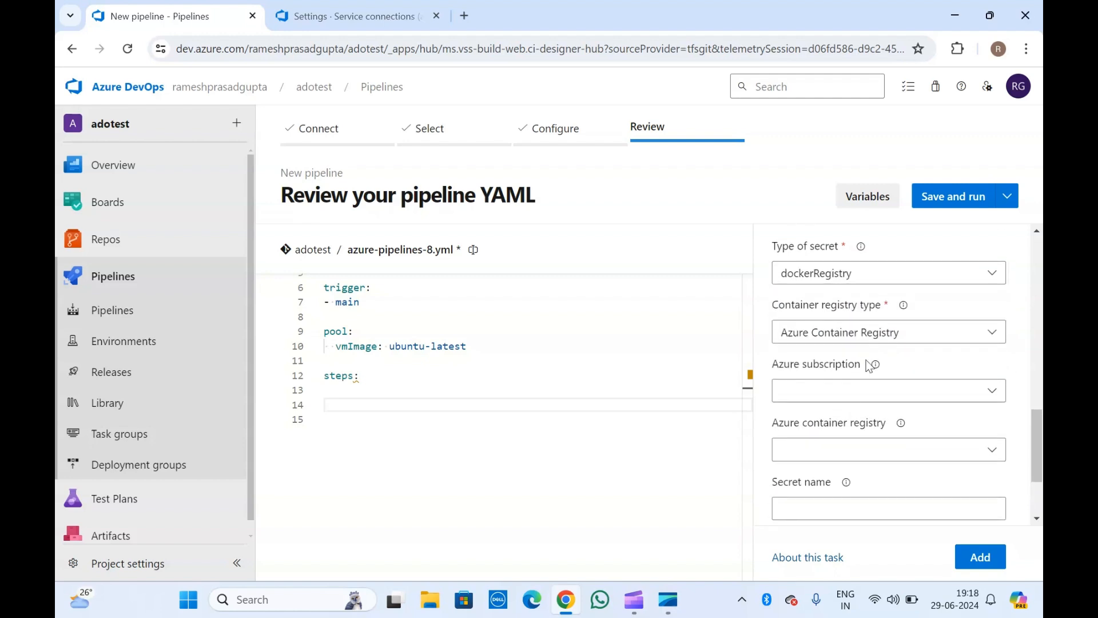
pyautogui.click(883, 340)
pyautogui.click(865, 390)
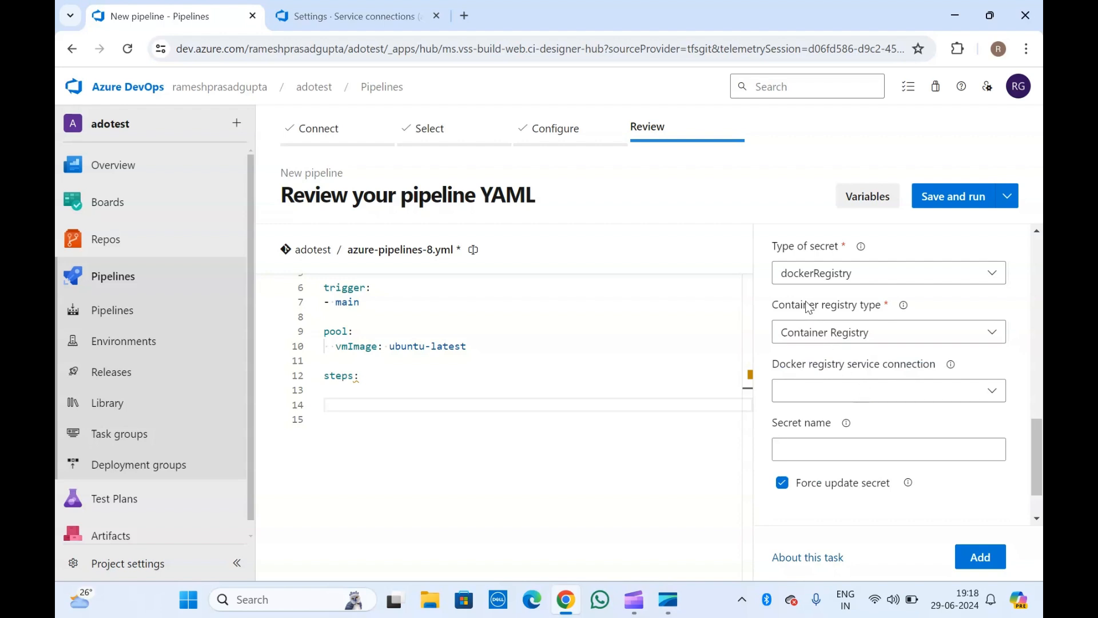
pyautogui.click(870, 341)
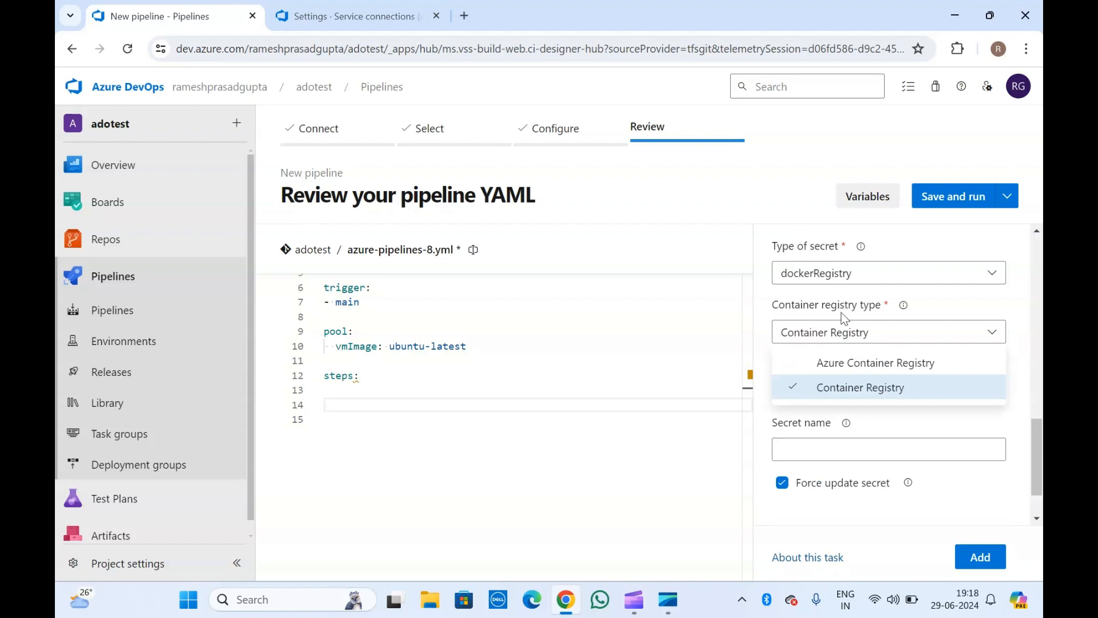
pyautogui.click(848, 370)
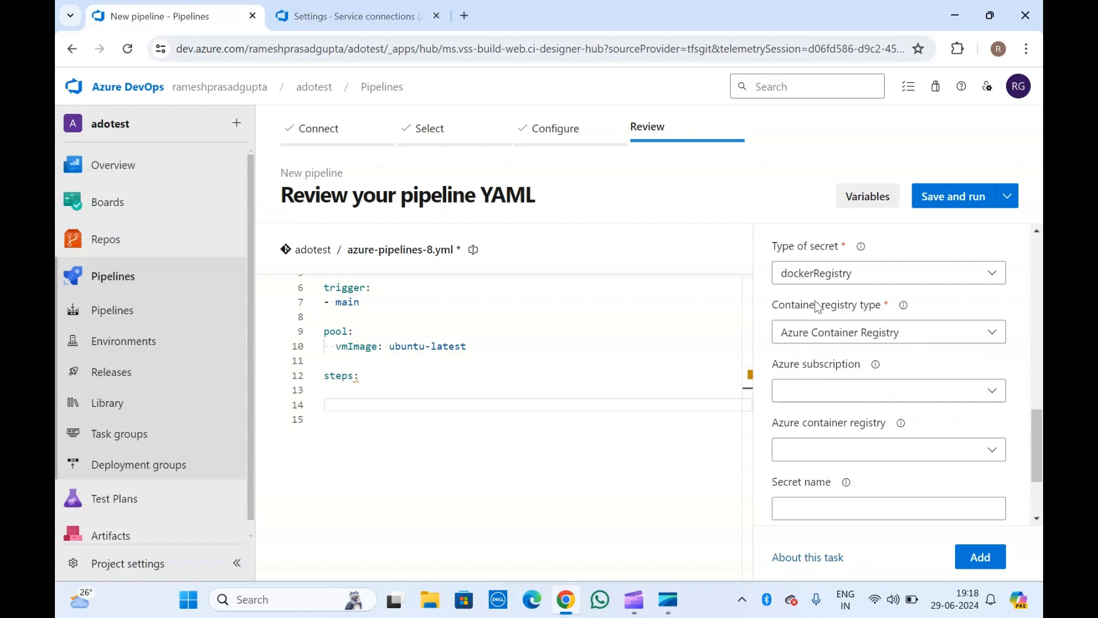
# Step: Set the secret's Azure subscription to the test-subscription-dev service connection, and check the Azure container registry and Secret name fields
pyautogui.scroll(-1, 818, 307)
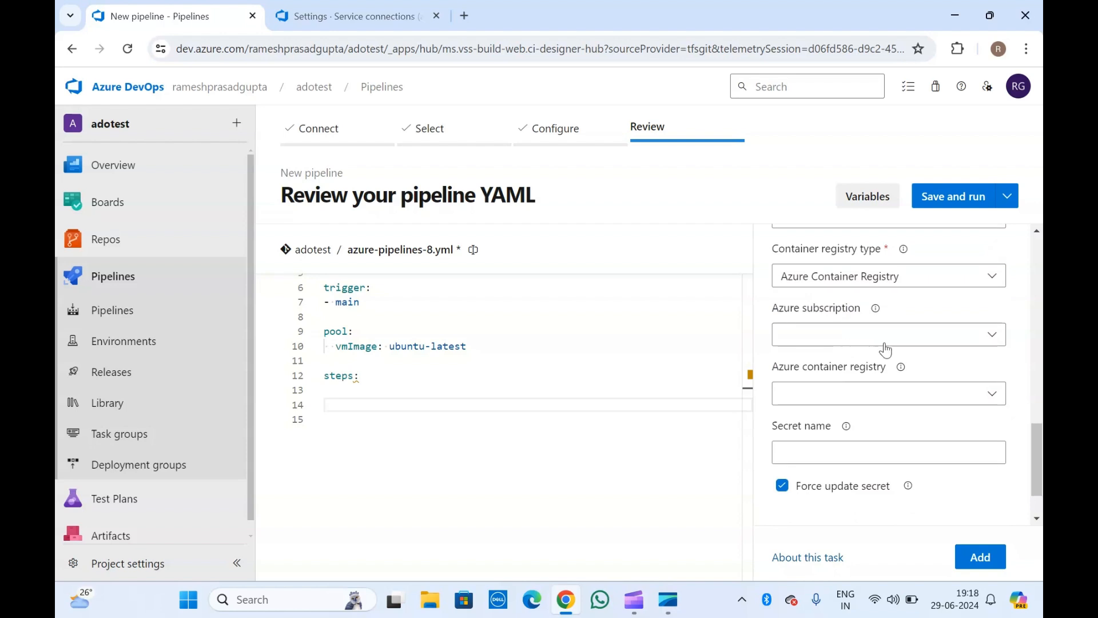
pyautogui.click(884, 345)
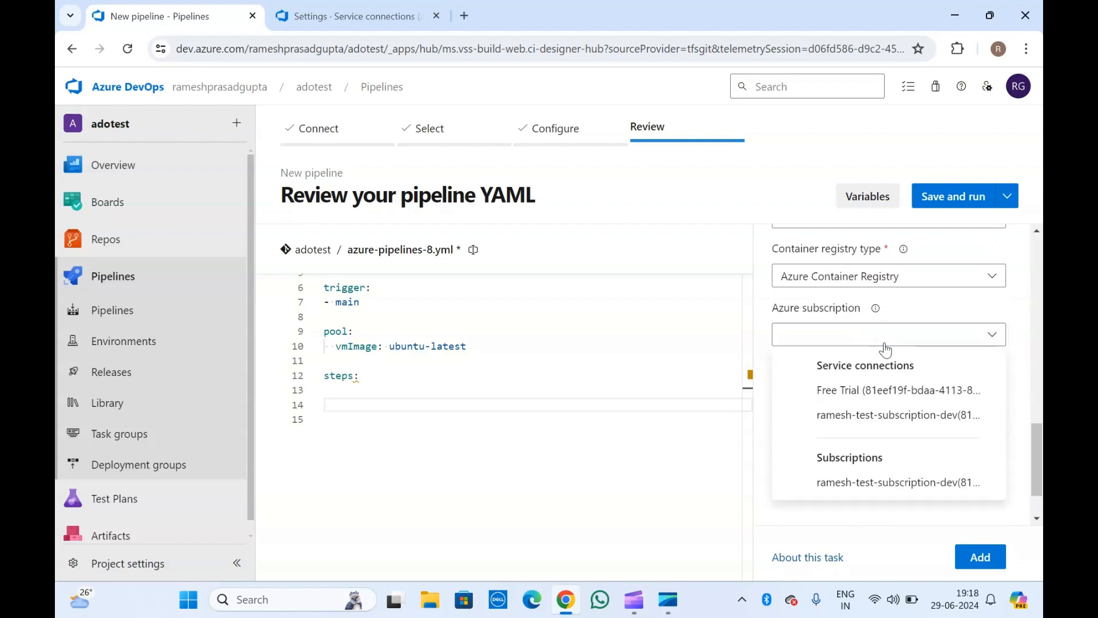
pyautogui.click(858, 416)
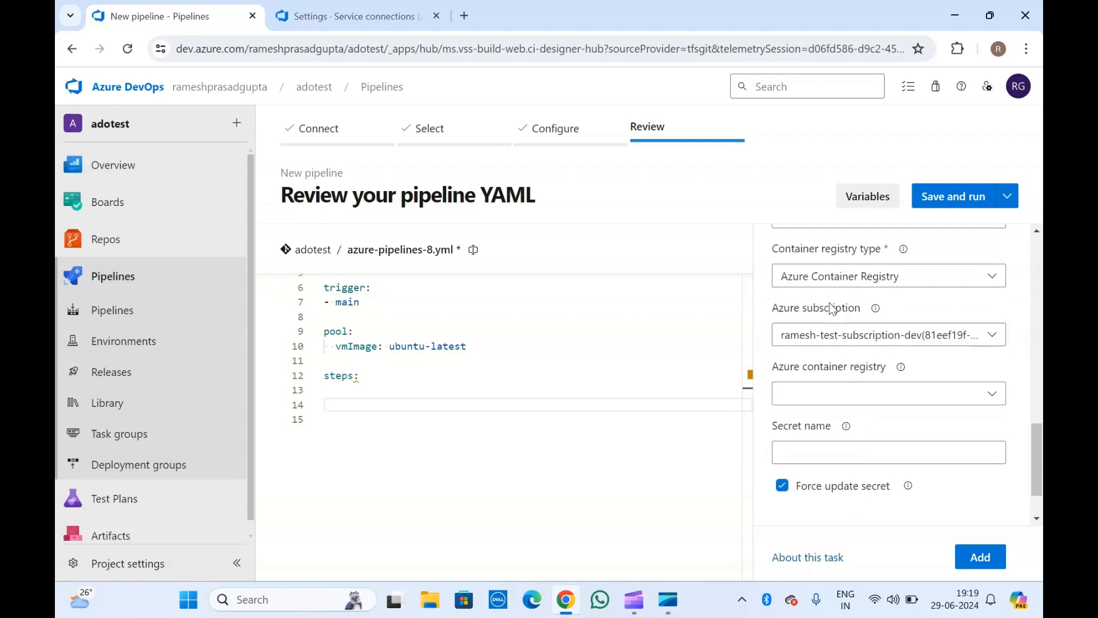
pyautogui.scroll(-1, 831, 308)
pyautogui.click(897, 328)
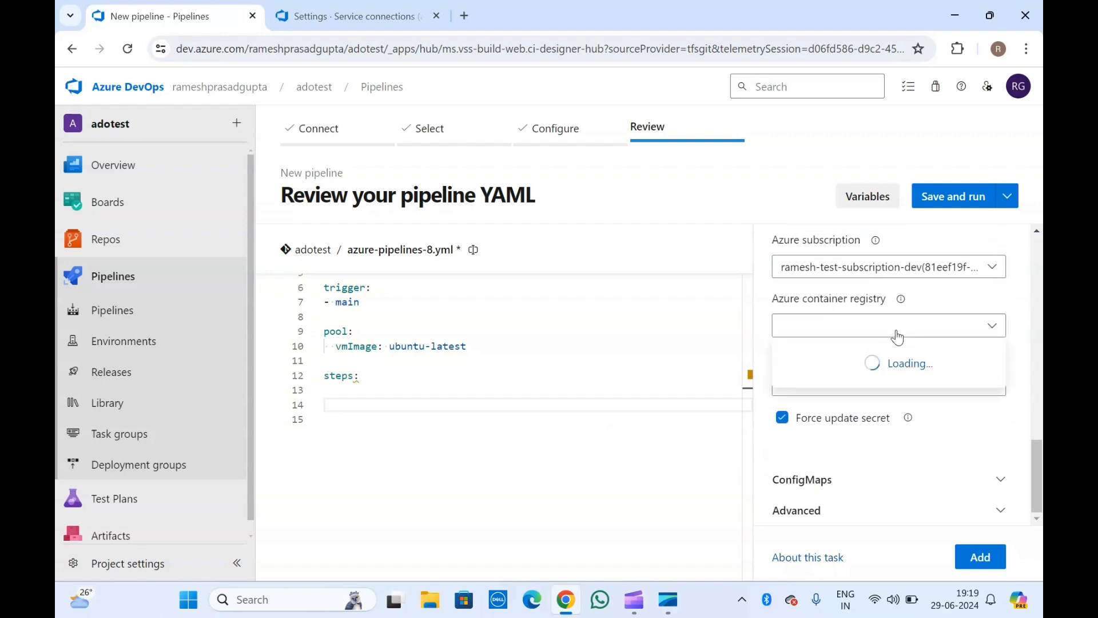
pyautogui.click(833, 307)
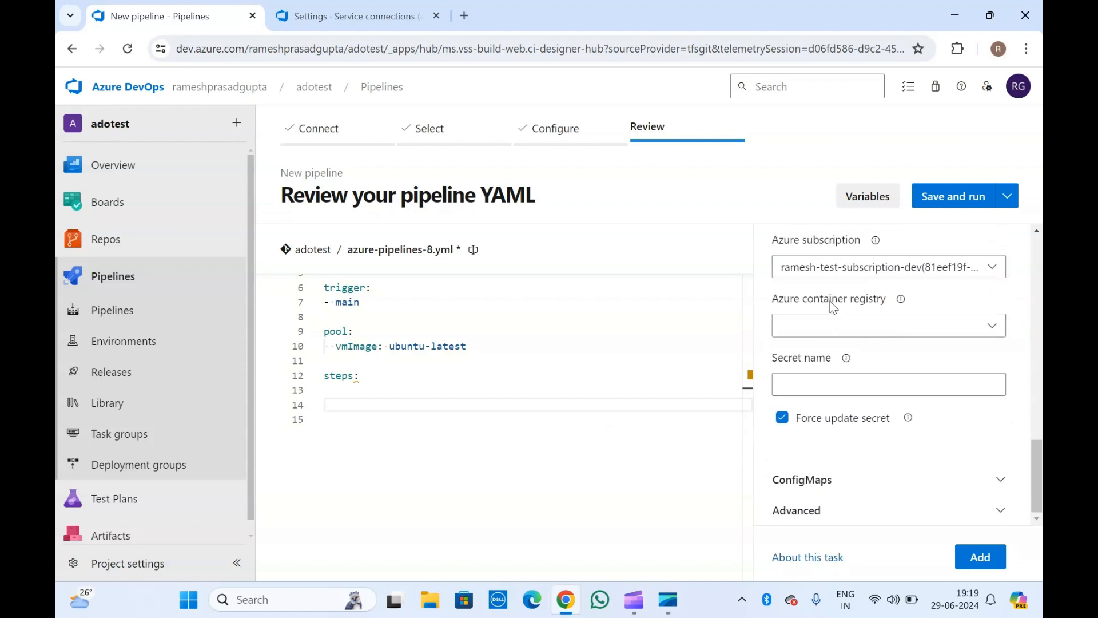
pyautogui.click(917, 382)
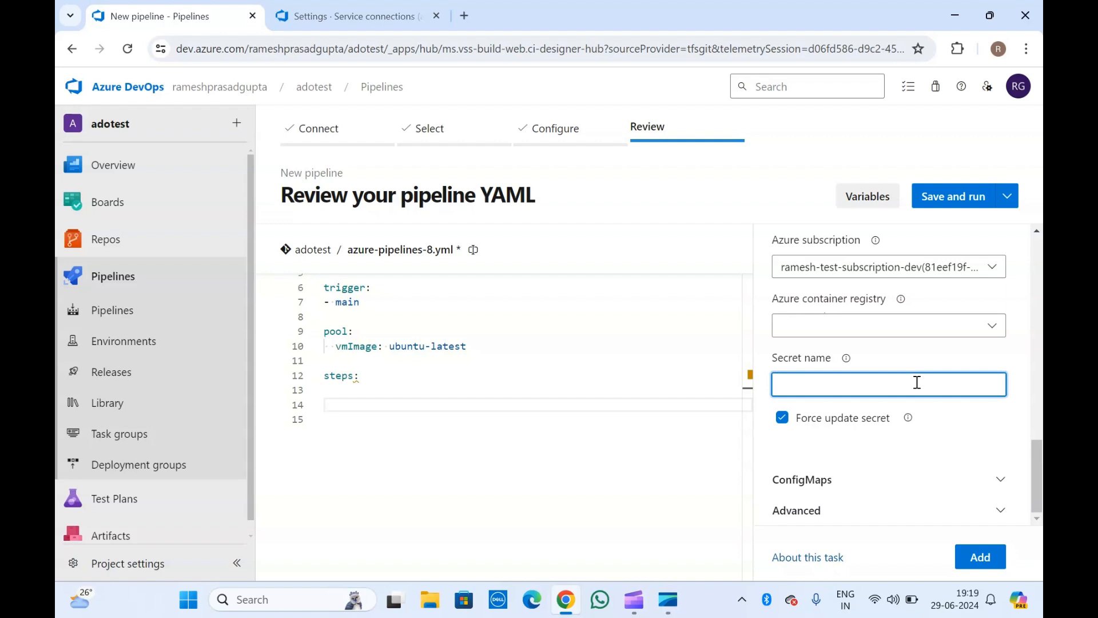
pyautogui.click(816, 363)
# Step: Expand the Kubectl task's ConfigMaps section and read the help text for ConfigMap name
pyautogui.click(830, 482)
pyautogui.scroll(-4, 833, 484)
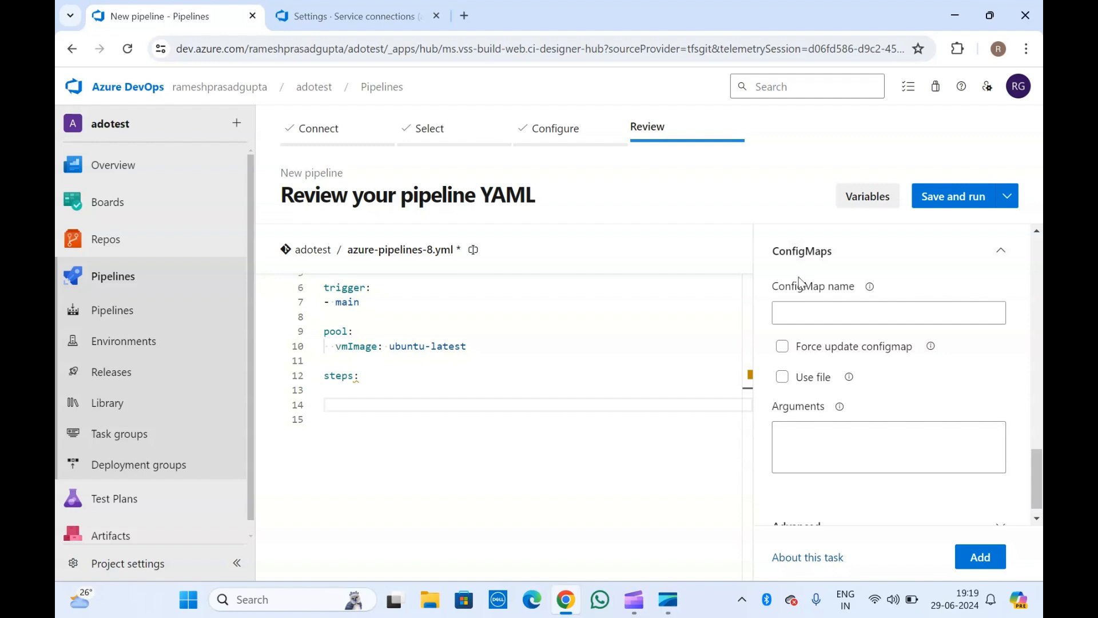
pyautogui.scroll(-1, 799, 278)
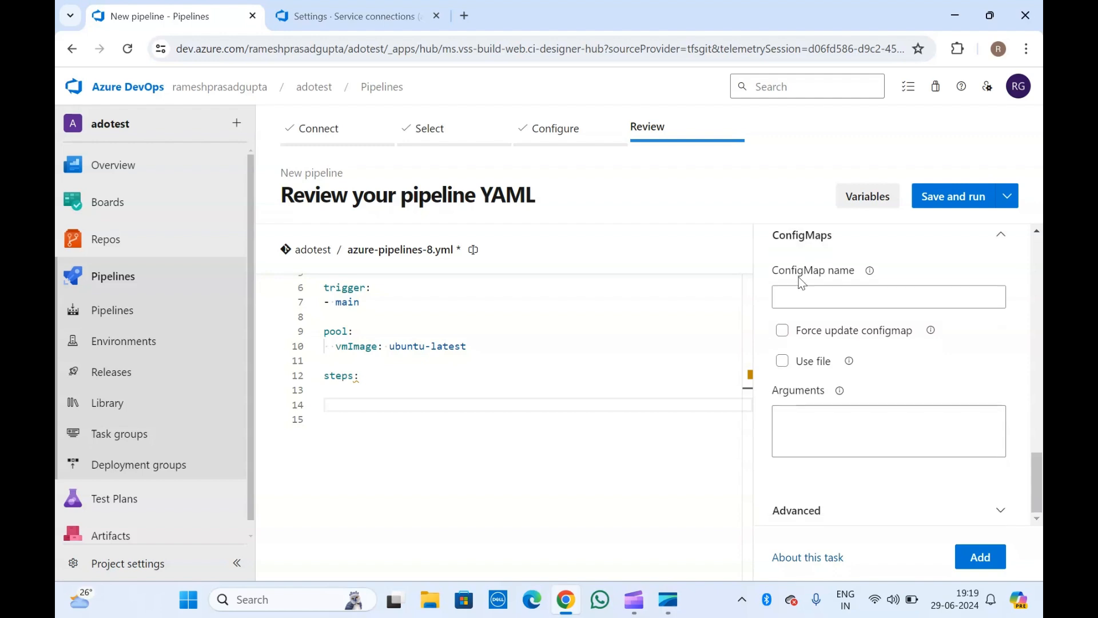
pyautogui.scroll(1, 798, 277)
pyautogui.scroll(-1, 798, 277)
pyautogui.moveTo(870, 277)
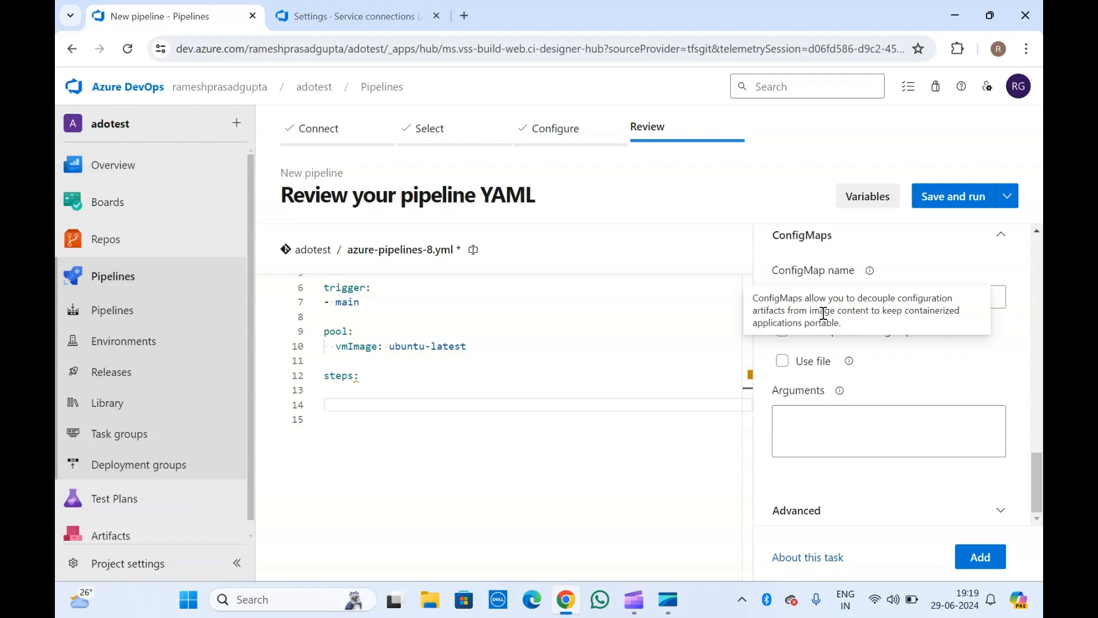
pyautogui.moveTo(841, 317); pyautogui.dragTo(738, 291)
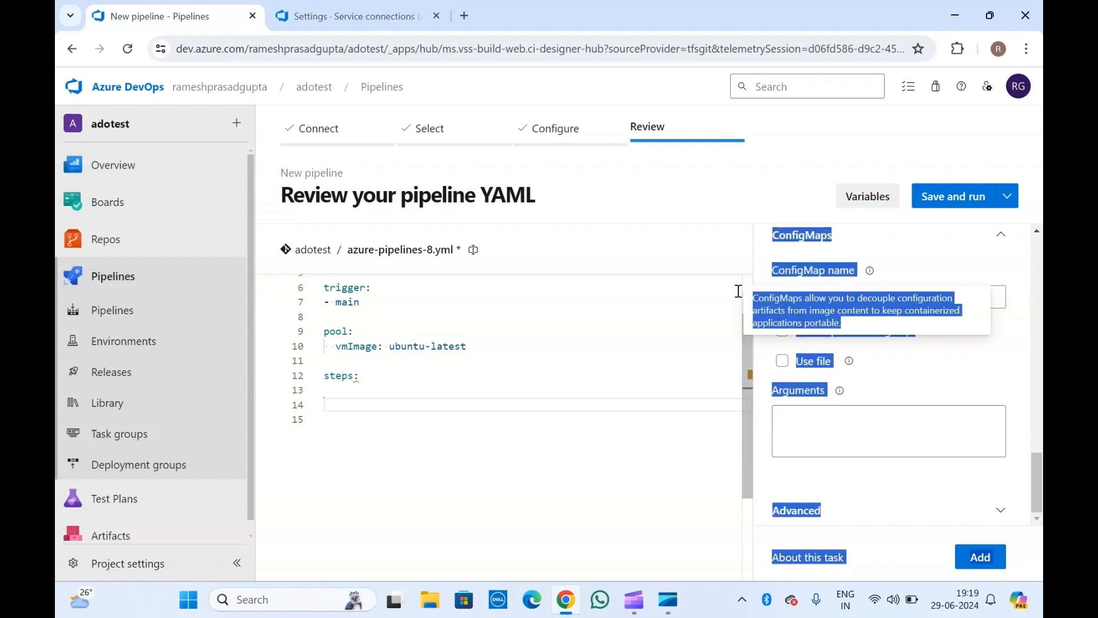
pyautogui.click(847, 298)
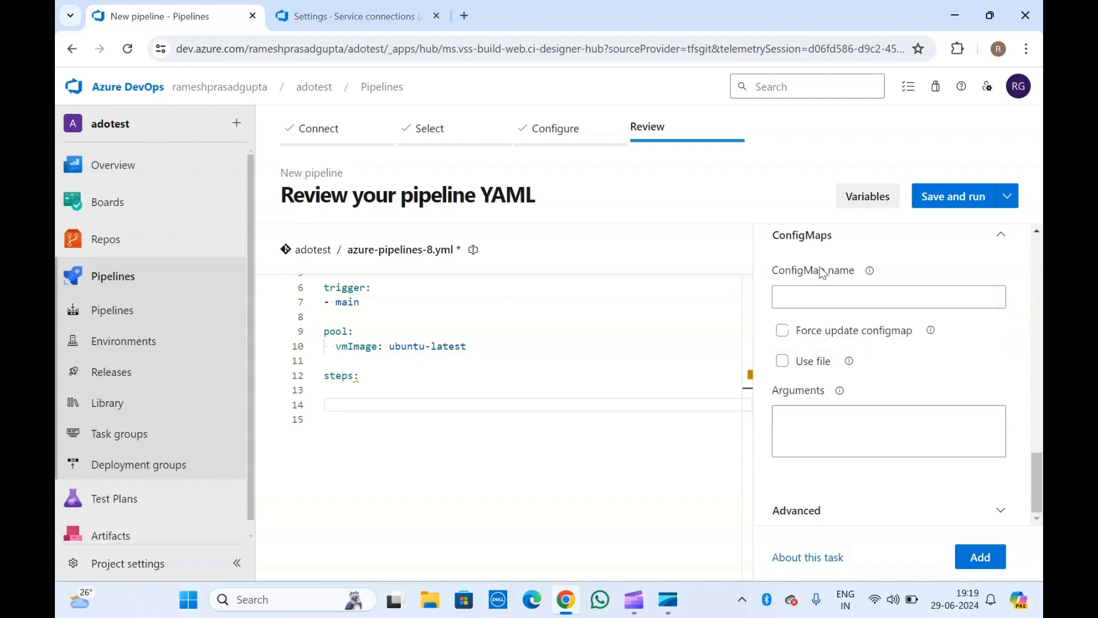
# Step: Examine the ConfigMap name and Arguments fields and read the help text for Force update configmap
pyautogui.click(873, 305)
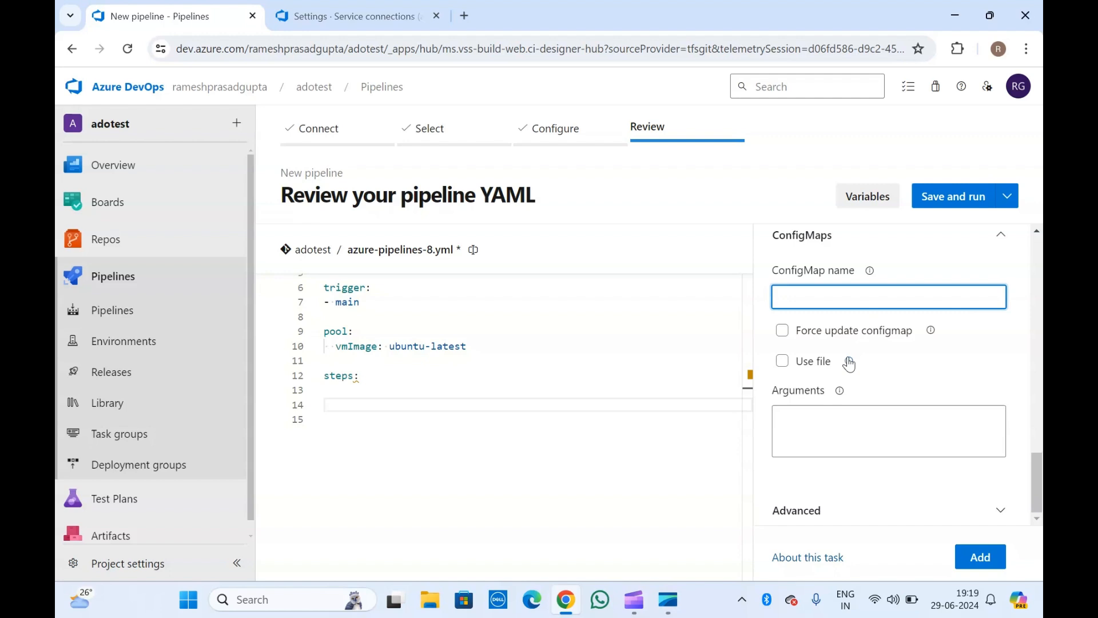
pyautogui.click(931, 338)
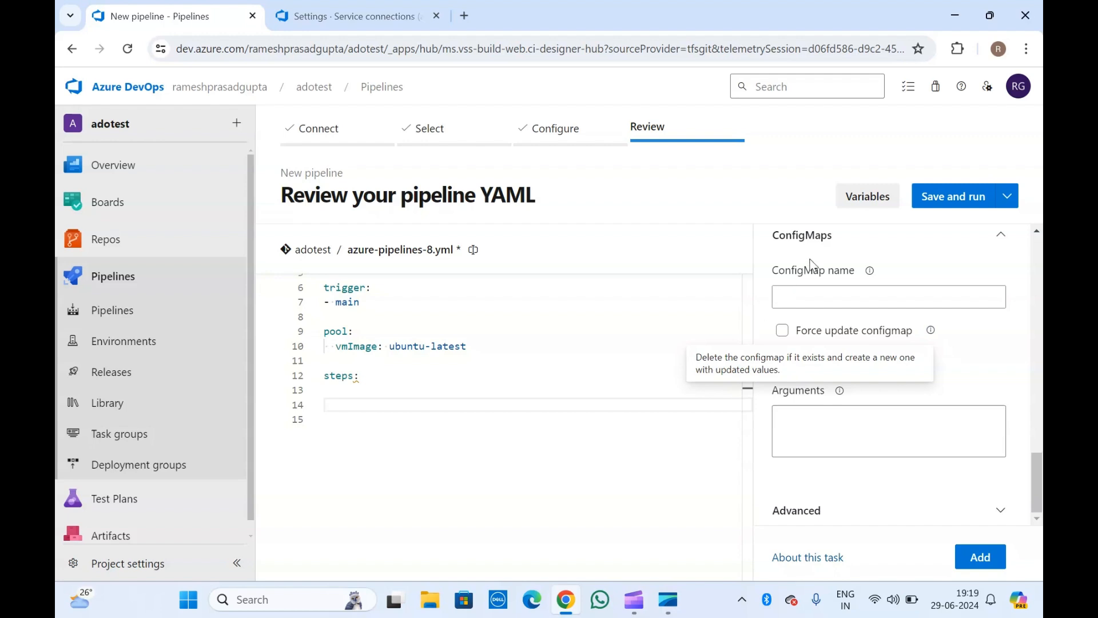
pyautogui.click(818, 254)
pyautogui.scroll(1, 818, 254)
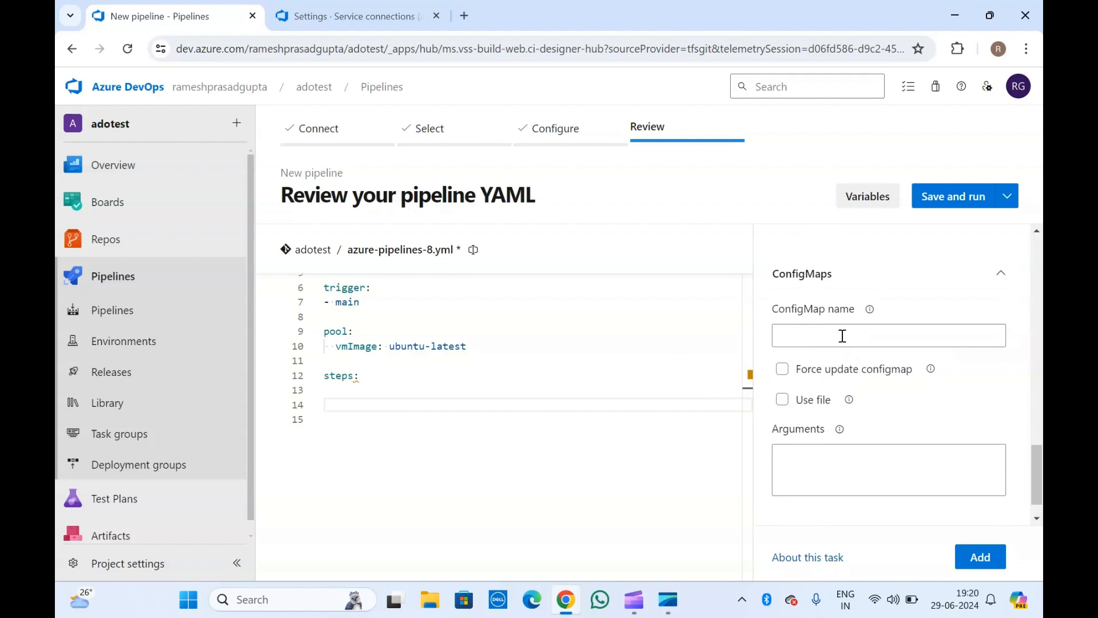
pyautogui.scroll(-1, 849, 352)
pyautogui.click(821, 433)
# Step: Expand the Kubectl task's Advanced section and examine its Kubectl version, Version spec and Working directory settings
pyautogui.click(809, 510)
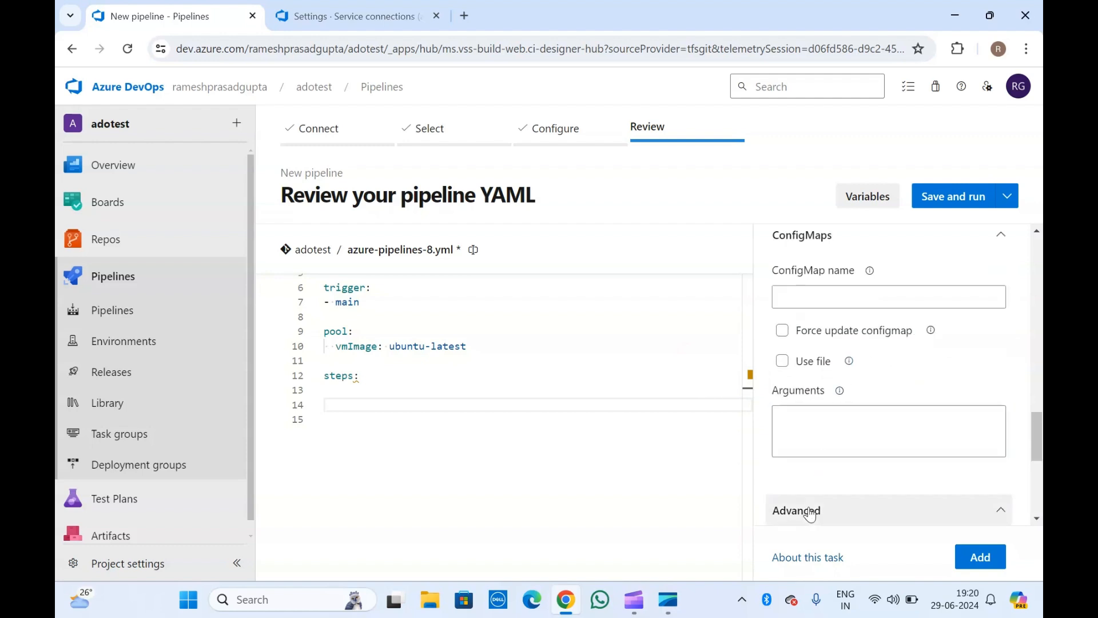
pyautogui.scroll(-5, 811, 511)
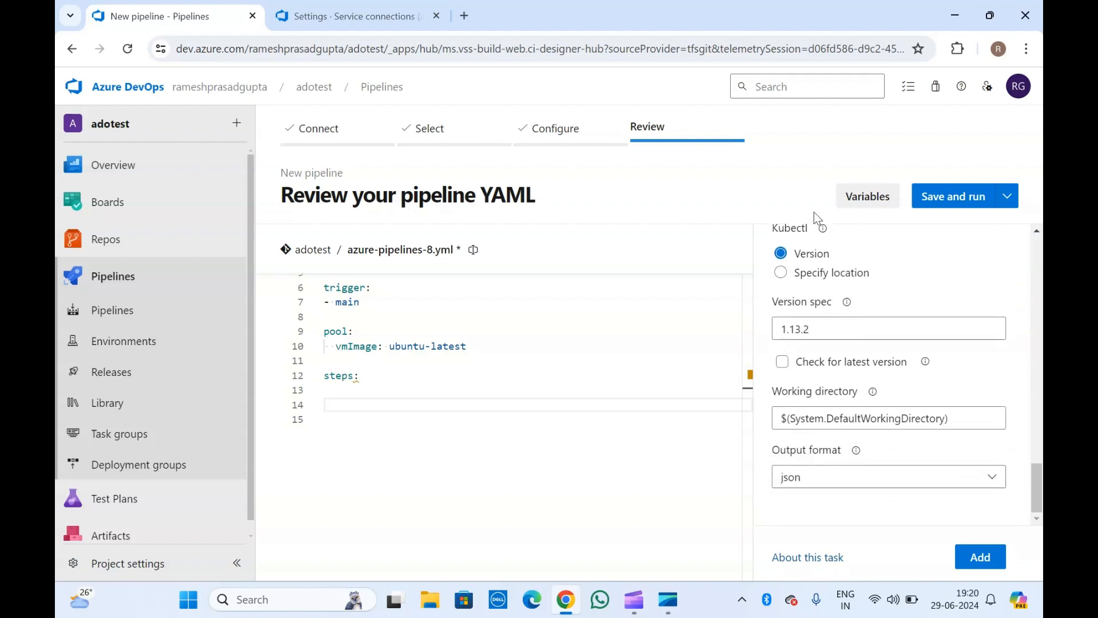
pyautogui.scroll(3, 839, 277)
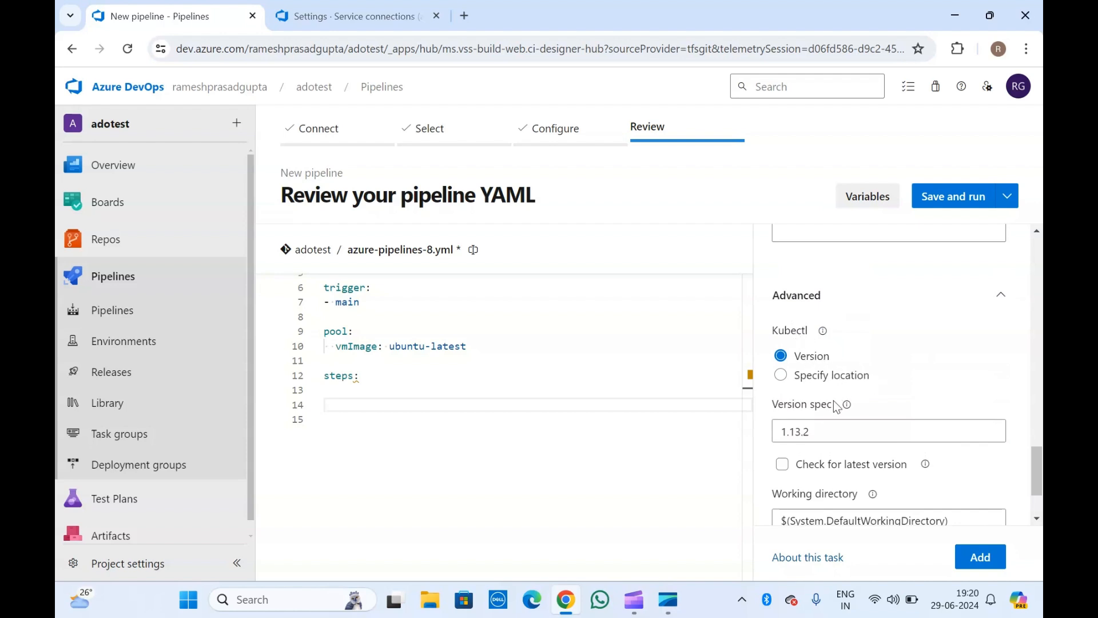
pyautogui.scroll(-2, 874, 381)
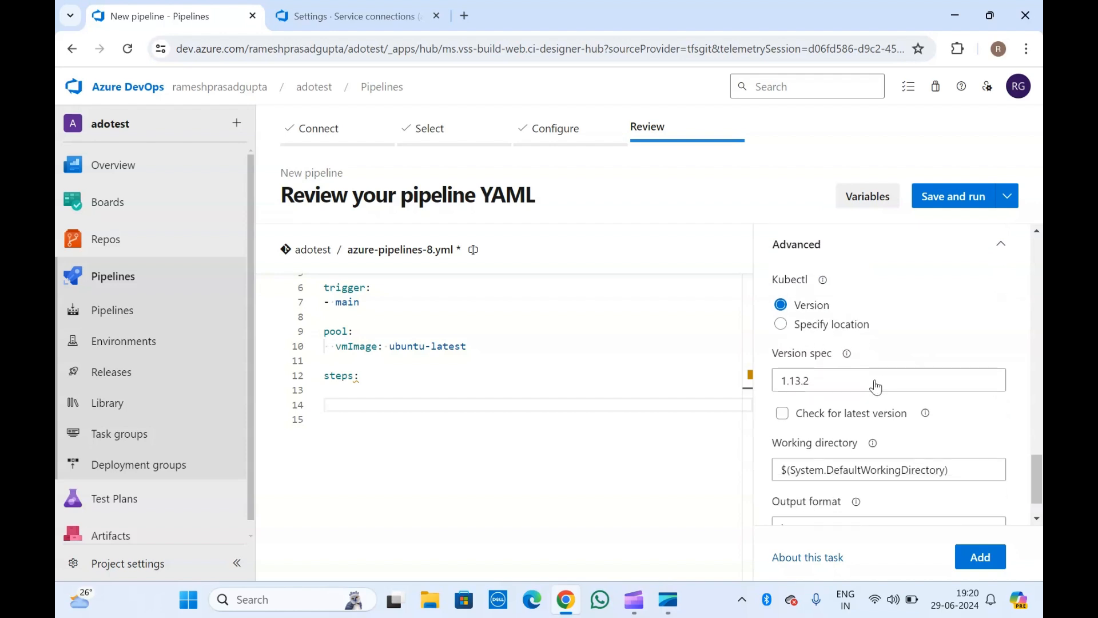
pyautogui.click(834, 338)
pyautogui.click(809, 313)
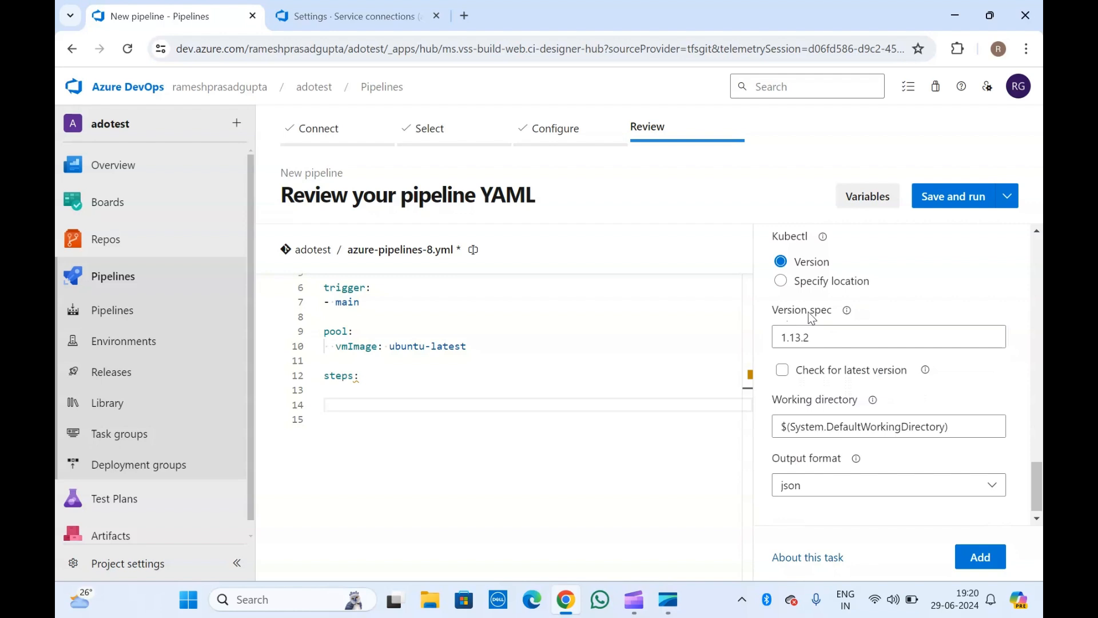
pyautogui.moveTo(829, 337); pyautogui.dragTo(779, 337)
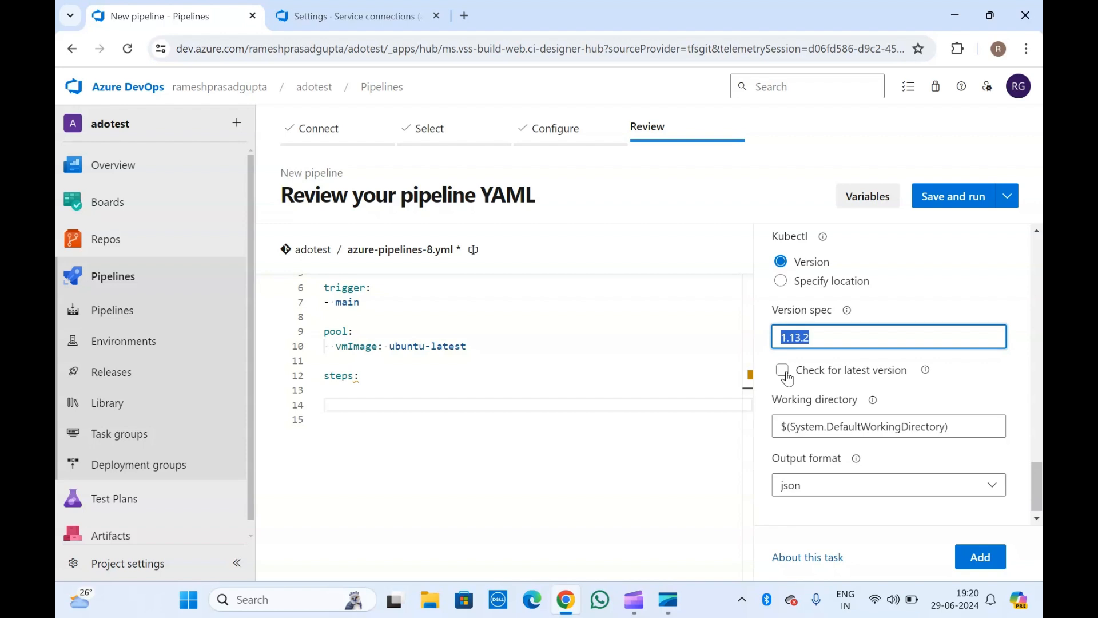
pyautogui.click(952, 424)
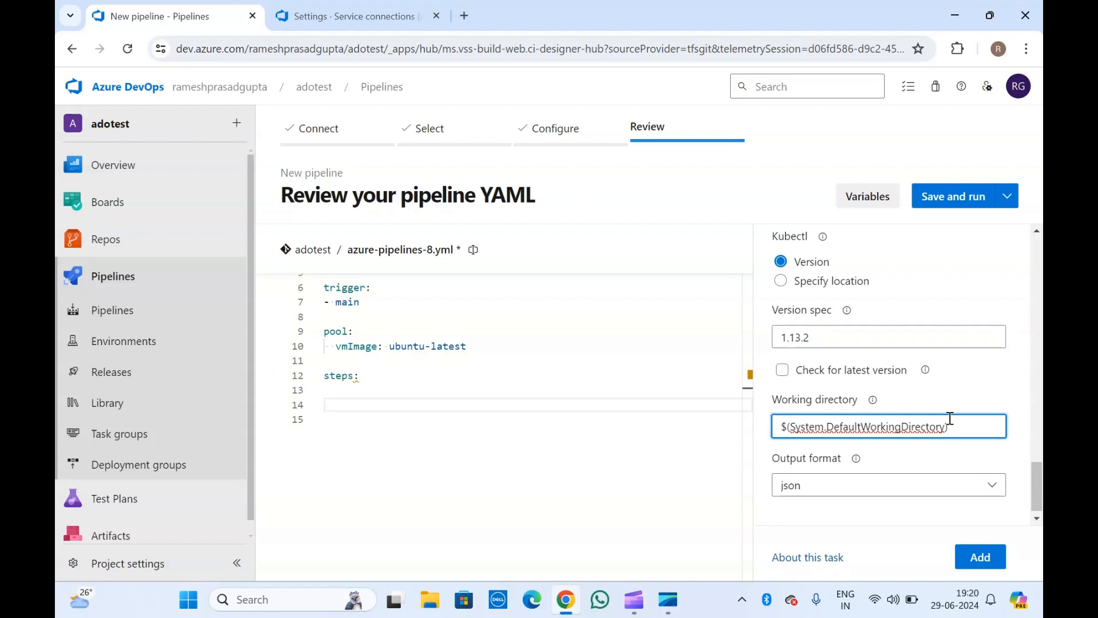
# Step: Look over the available Output format options in the Kubectl task's Advanced section, keeping json
pyautogui.scroll(10, 865, 313)
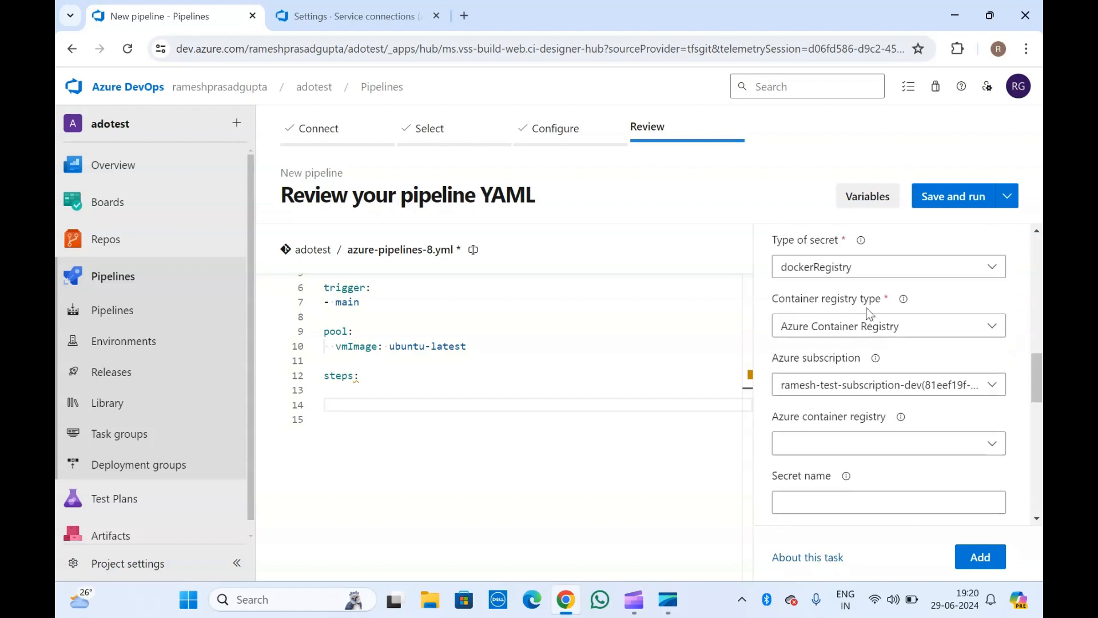
pyautogui.scroll(-10, 869, 313)
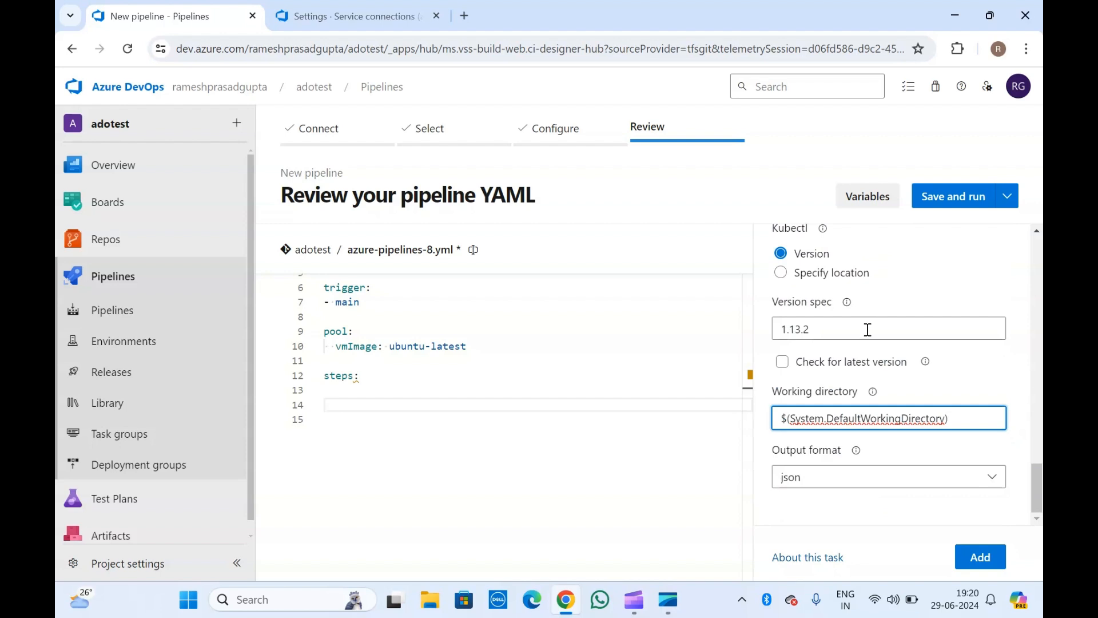
pyautogui.click(803, 452)
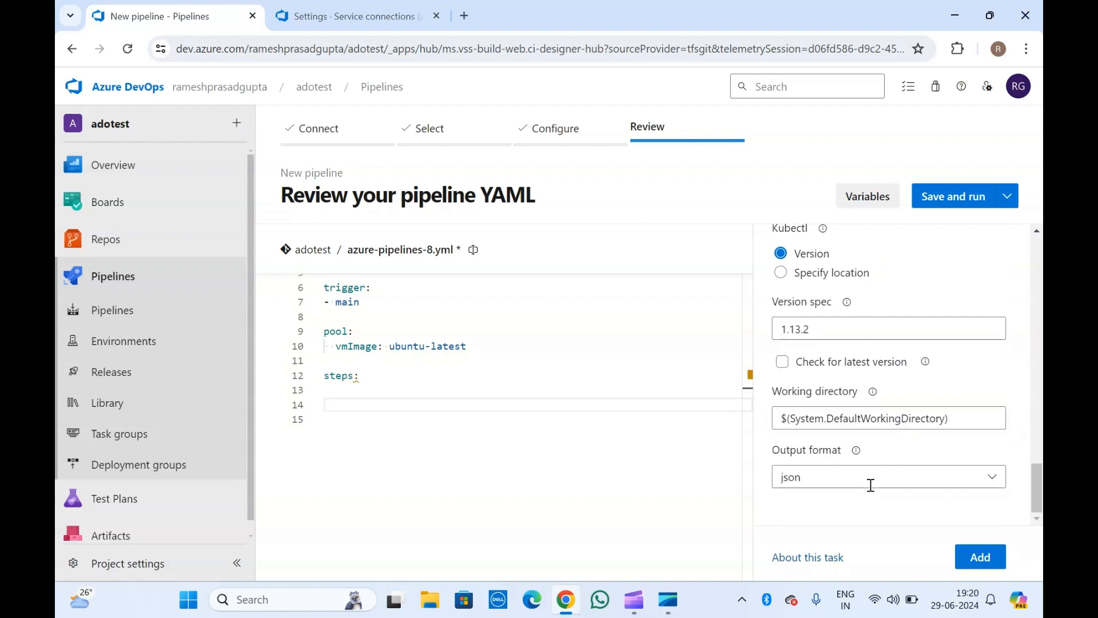
pyautogui.click(992, 483)
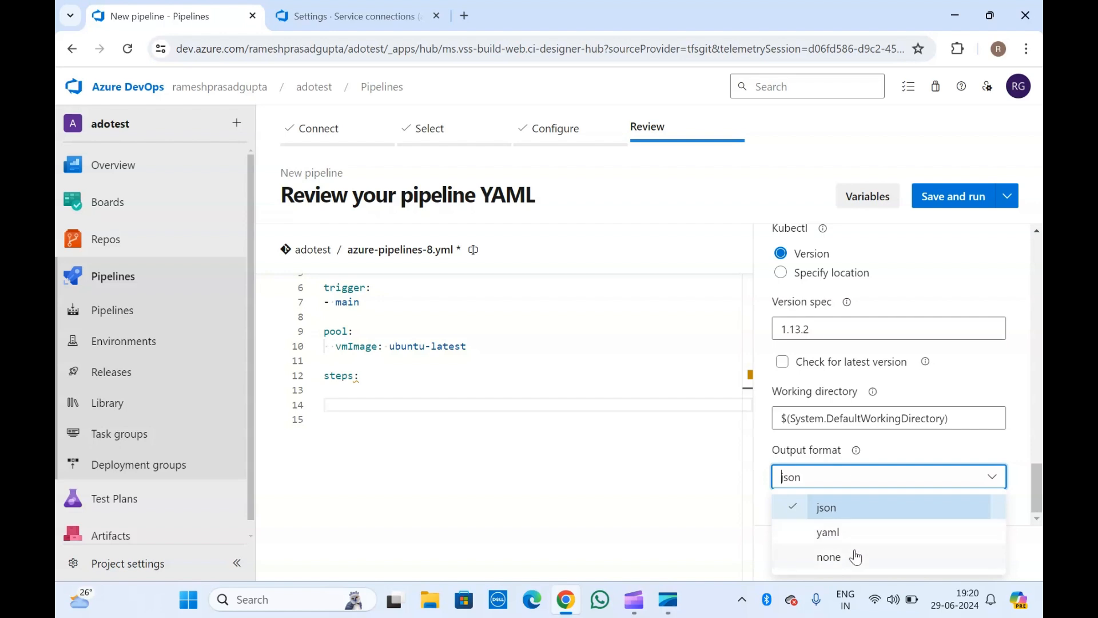
pyautogui.click(791, 445)
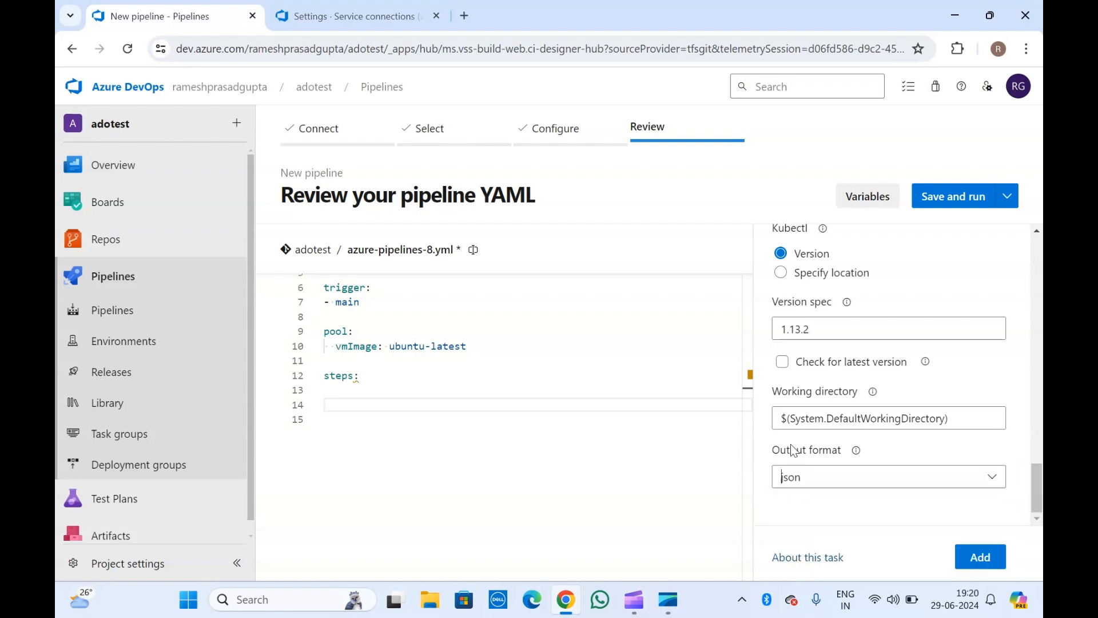
# Step: Add the configured Kubectl task under steps in azure-pipelines-8.yml after reviewing its settings, and check the generated YAML
pyautogui.scroll(10, 791, 444)
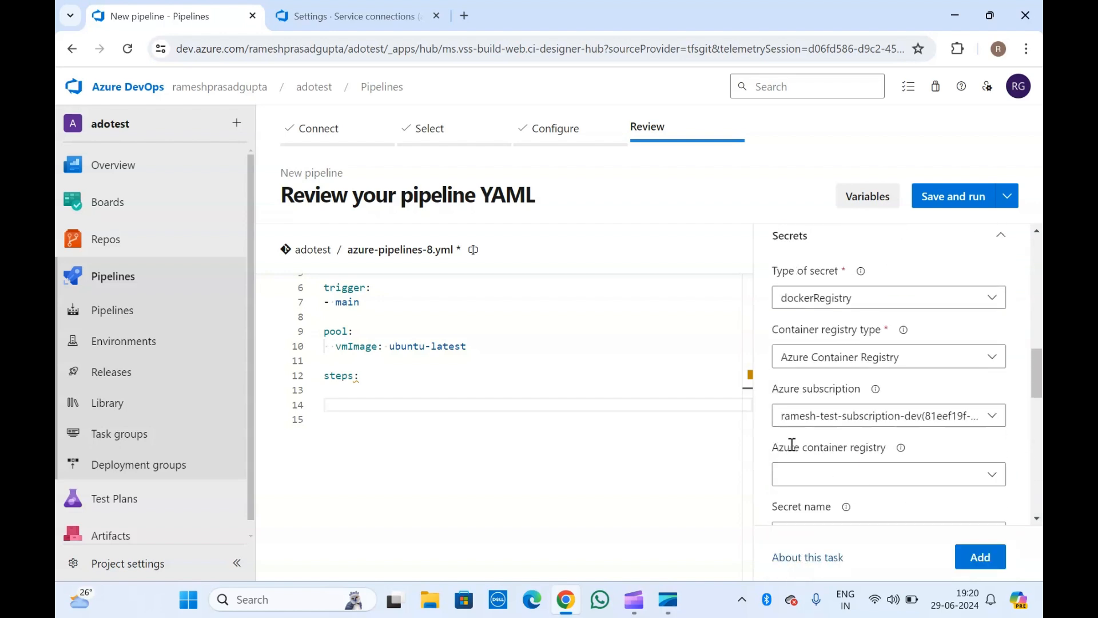
pyautogui.scroll(10, 791, 451)
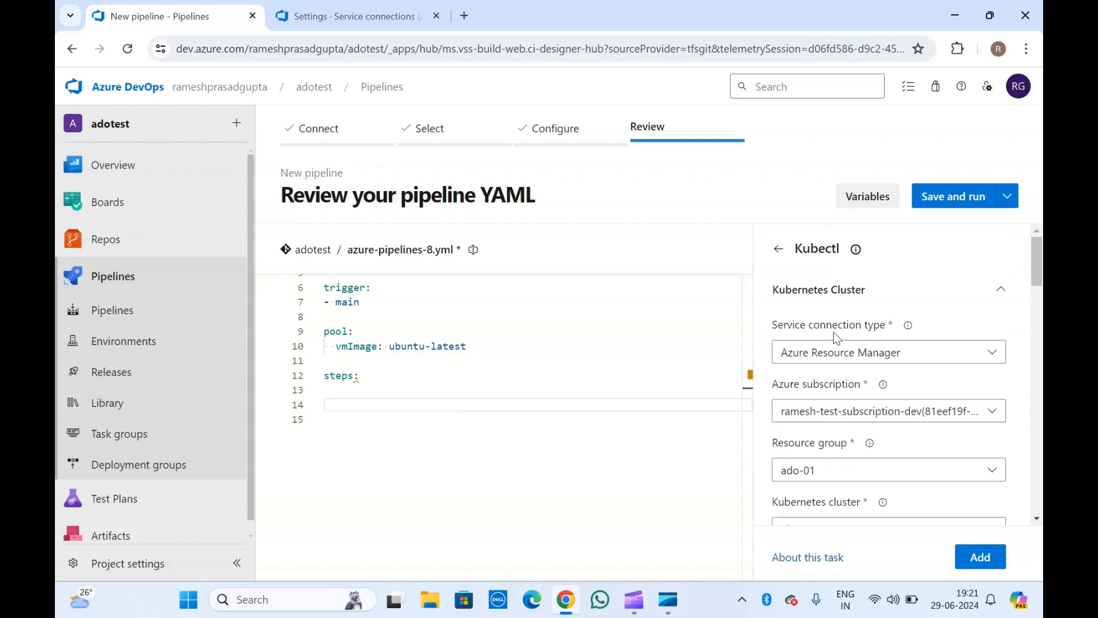
pyautogui.scroll(-15, 832, 331)
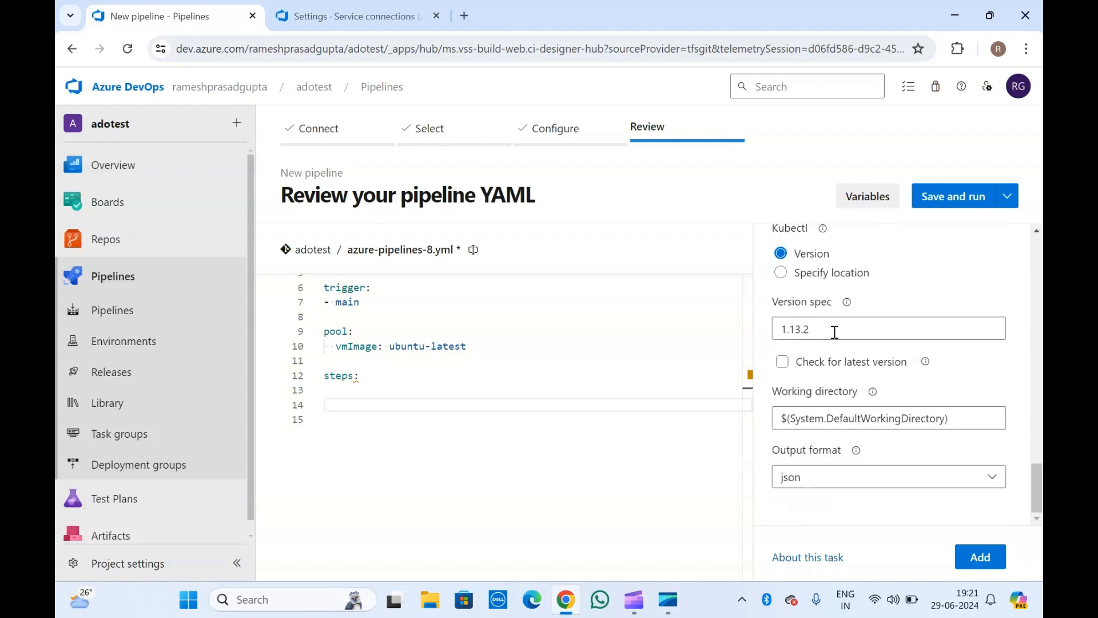
pyautogui.click(982, 557)
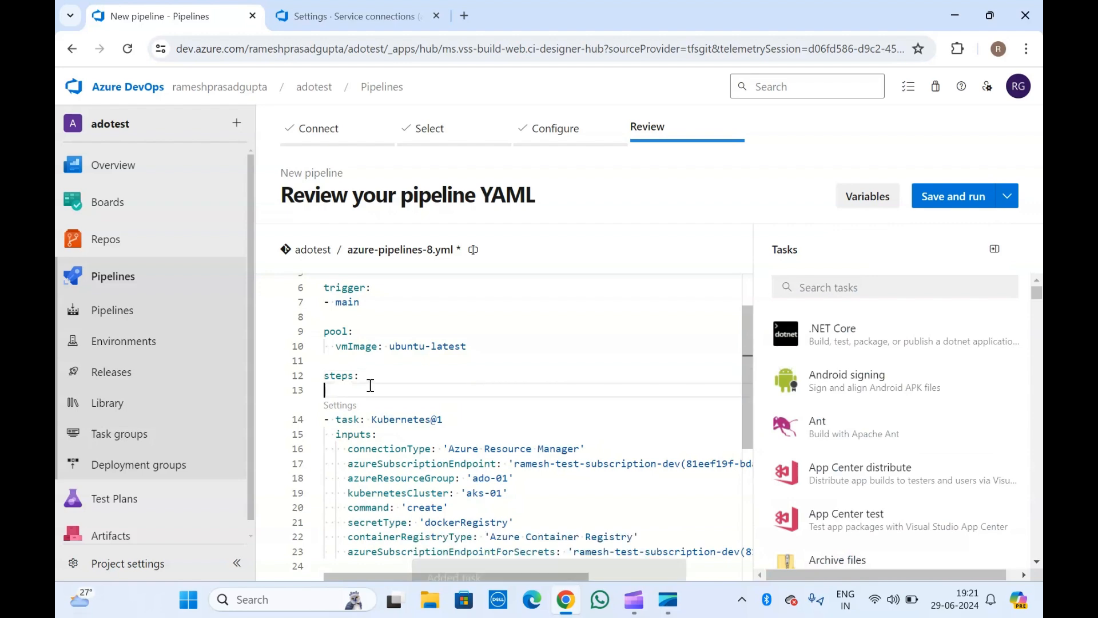
pyautogui.scroll(-3, 371, 385)
pyautogui.scroll(2, 370, 385)
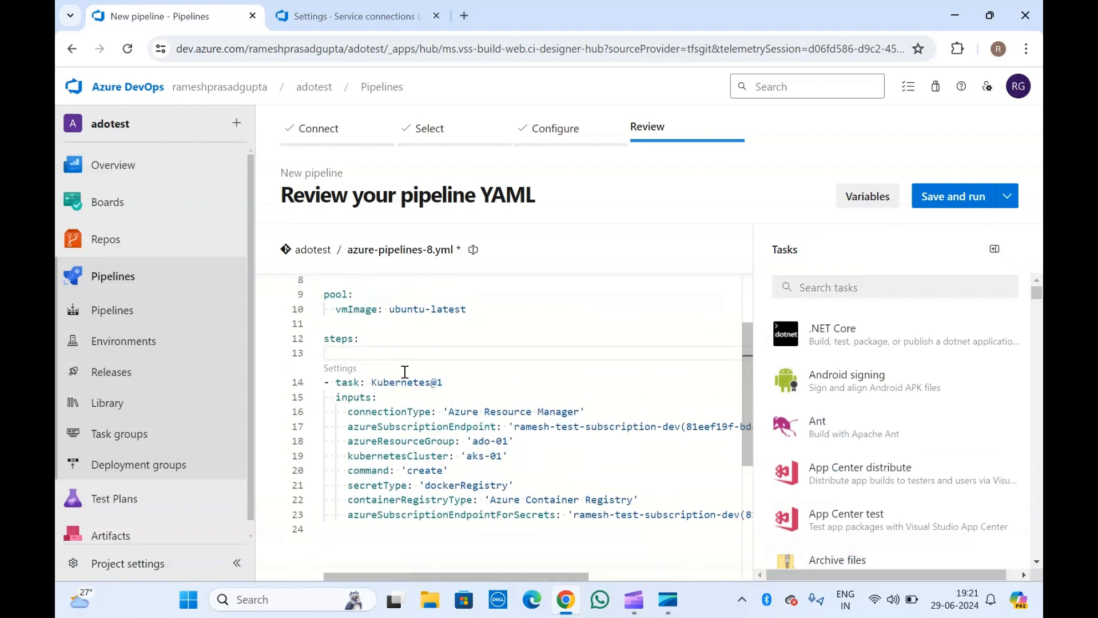
# Step: Examine the generated Kubernetes@1 task in azure-pipelines-8.yml, including its subscription endpoint, secret type and create command inputs
pyautogui.click(346, 325)
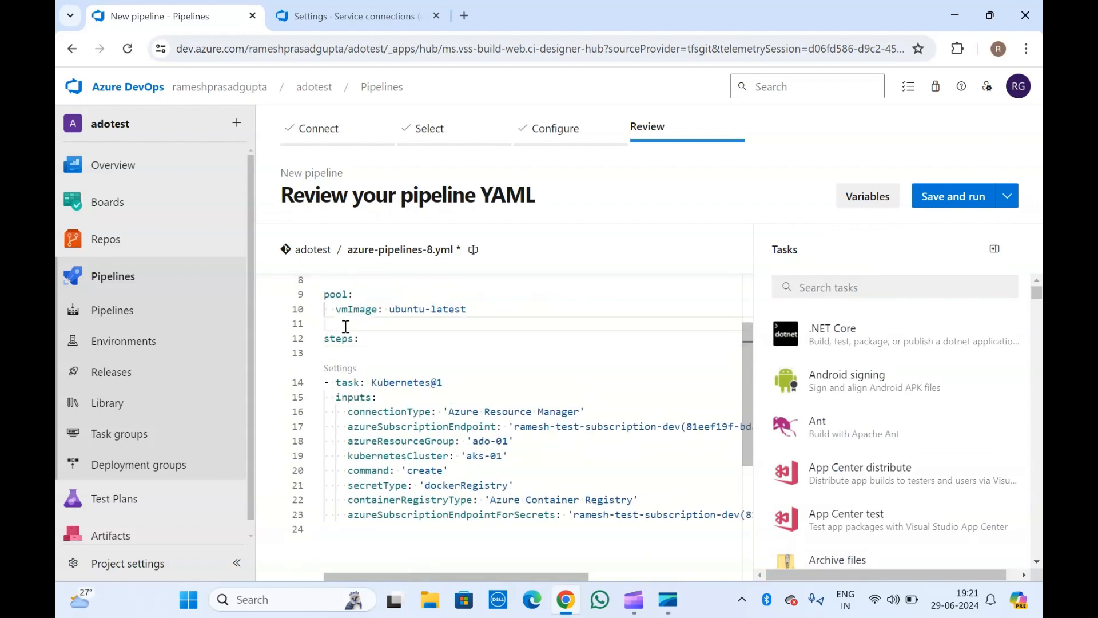
pyautogui.click(356, 352)
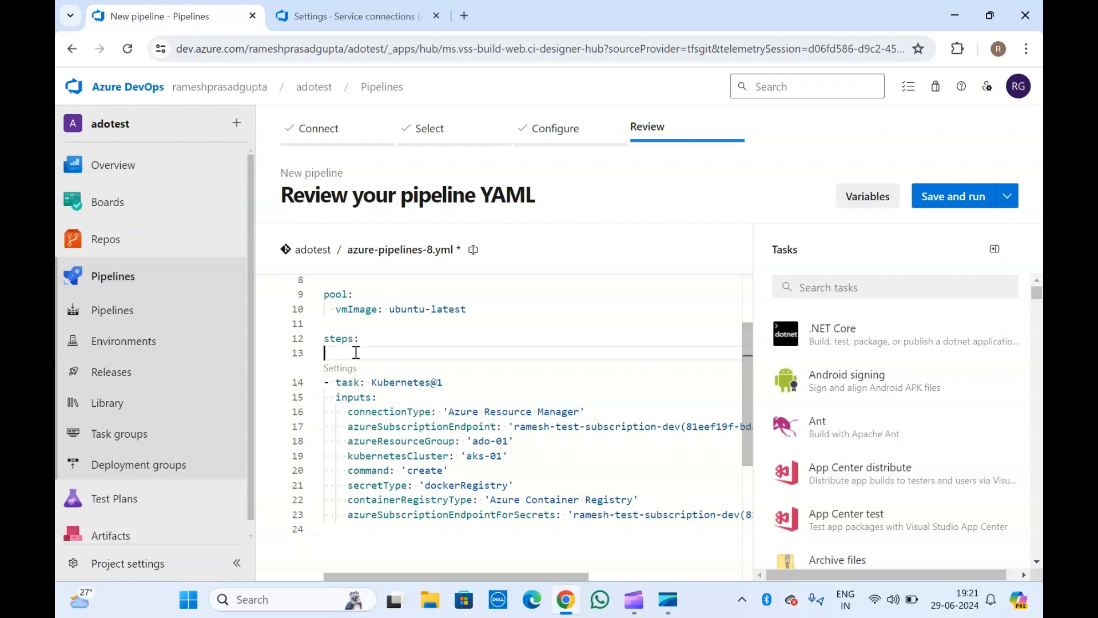
pyautogui.click(431, 428)
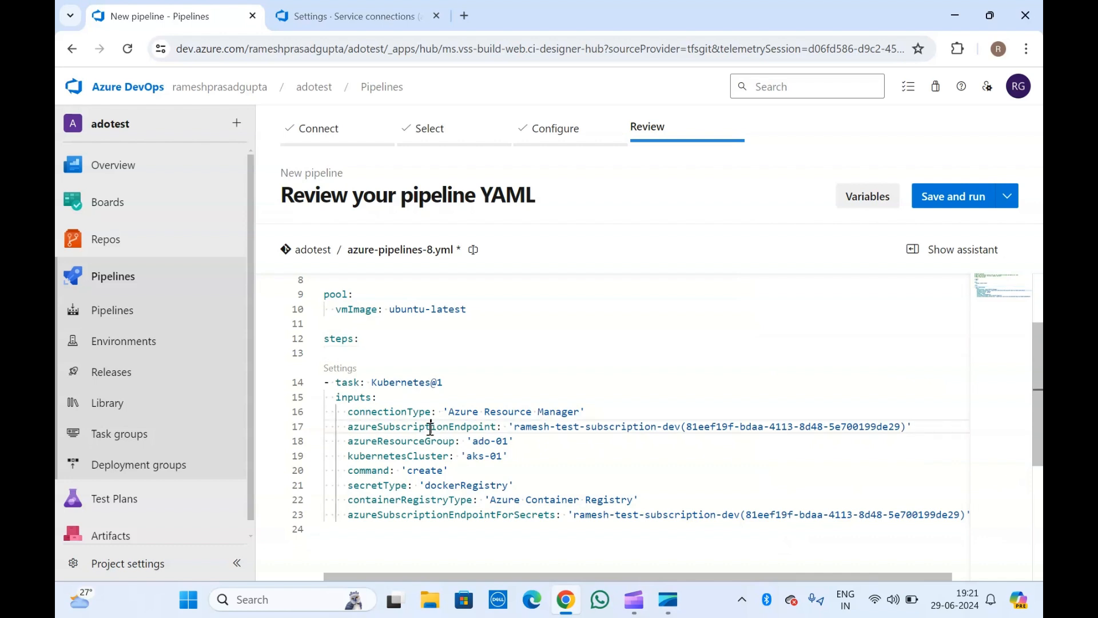
pyautogui.doubleClick(468, 515)
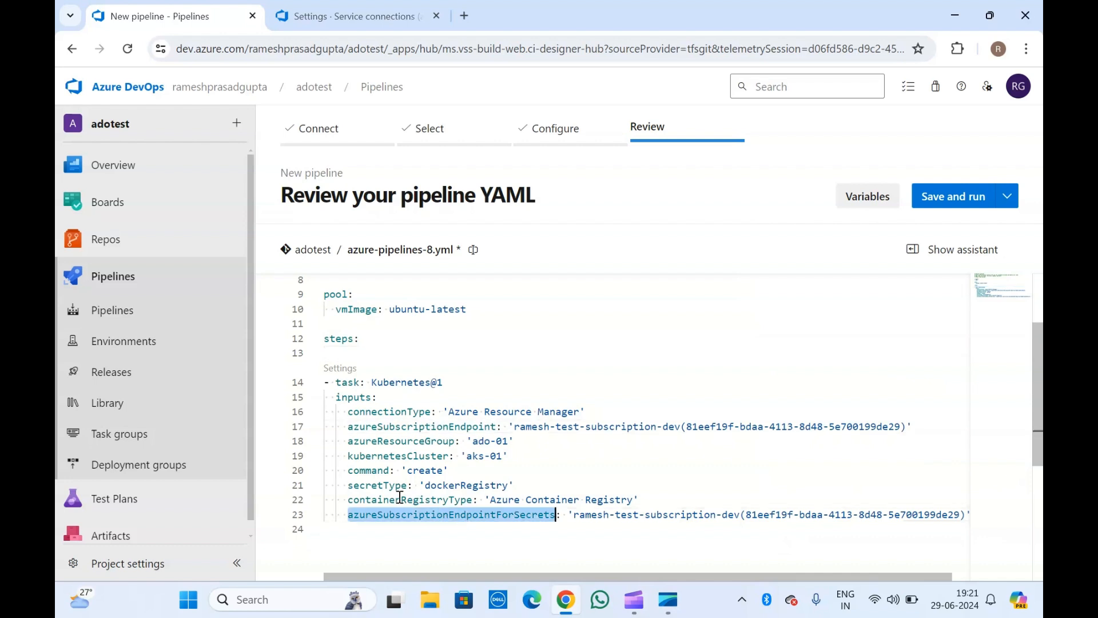
pyautogui.click(372, 488)
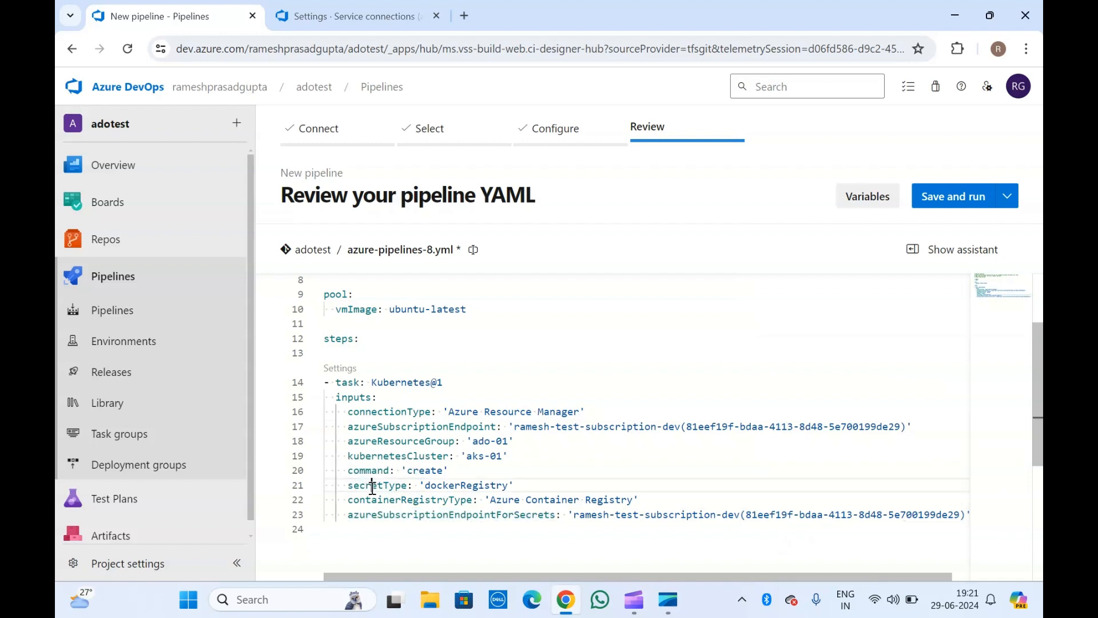
pyautogui.doubleClick(373, 473)
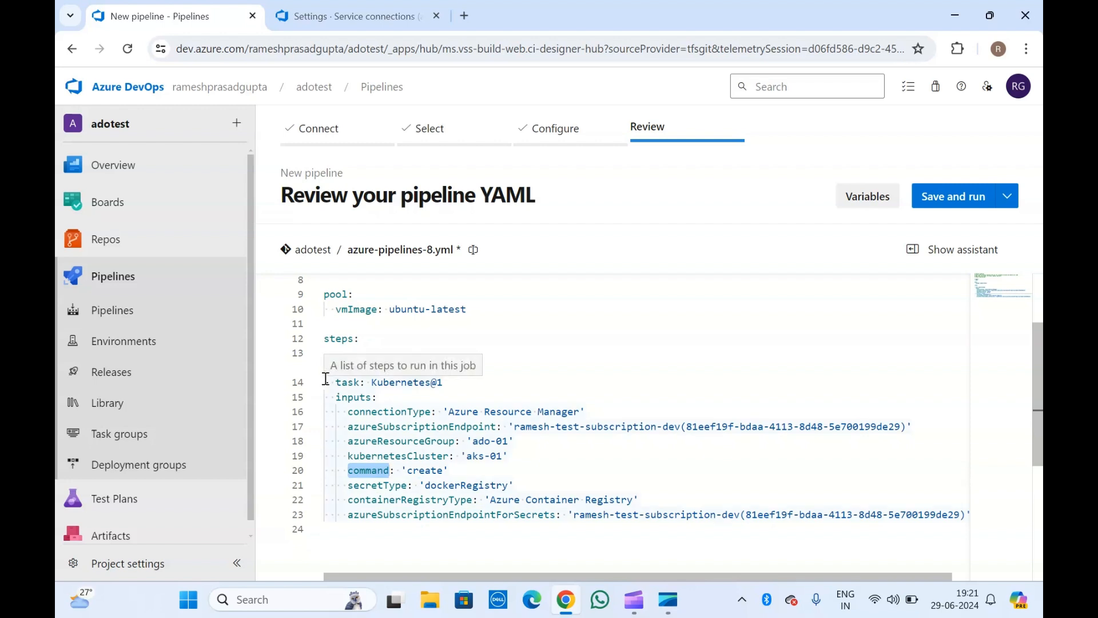
pyautogui.moveTo(325, 378); pyautogui.dragTo(681, 548)
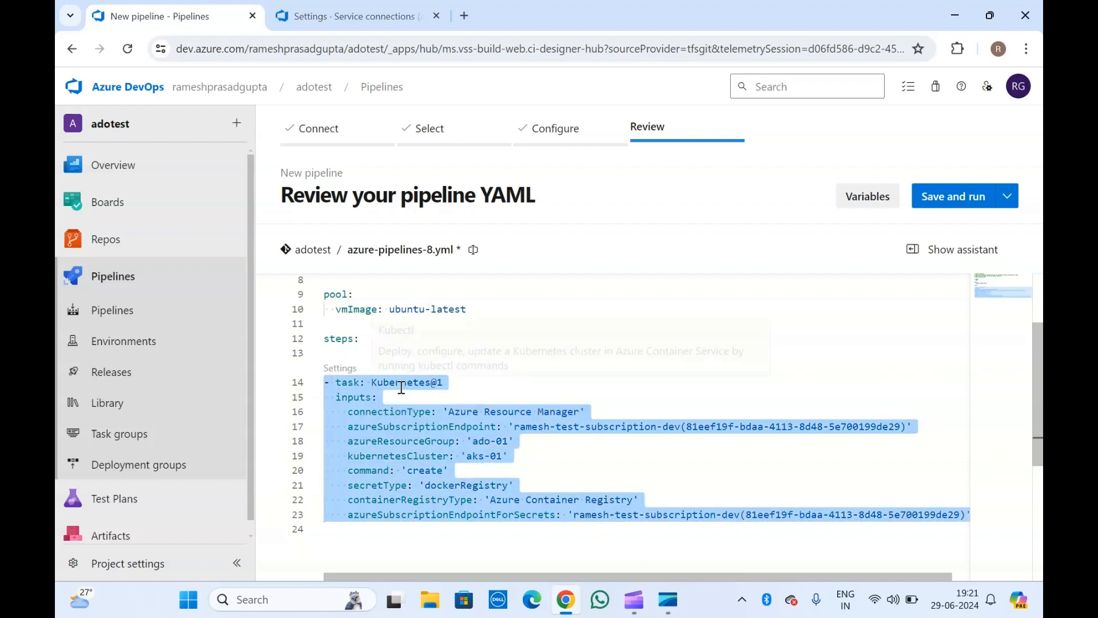
pyautogui.click(426, 472)
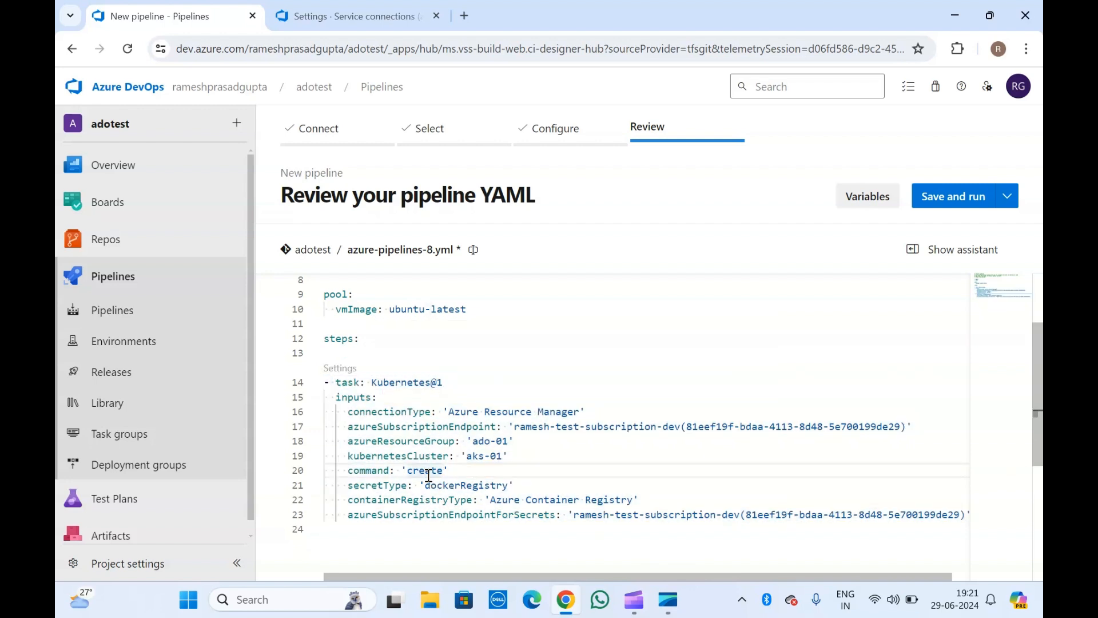
pyautogui.doubleClick(429, 472)
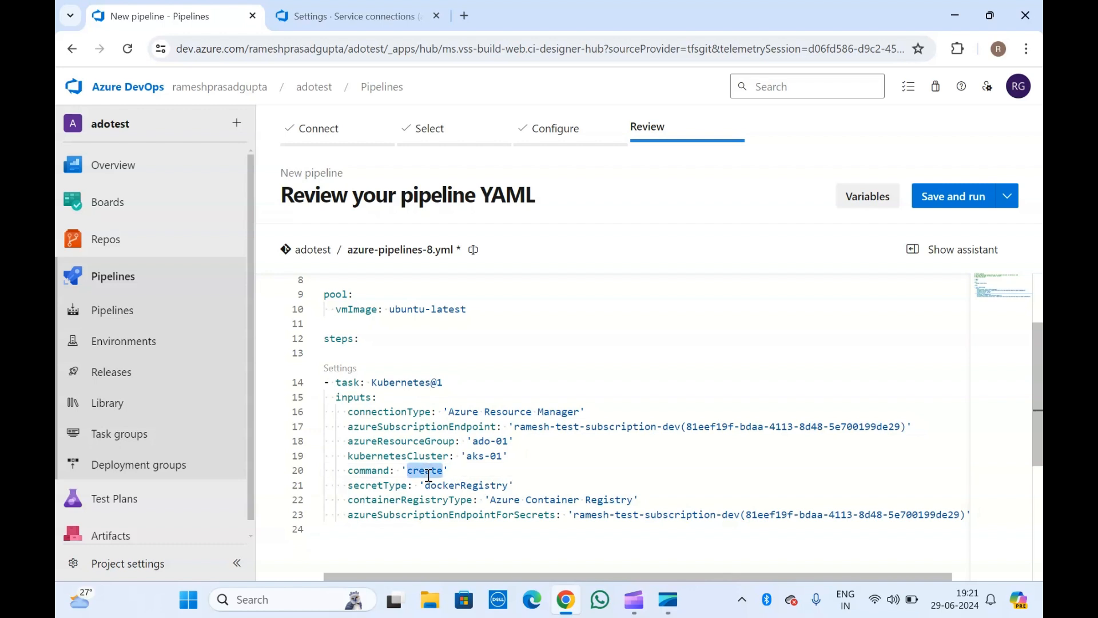
pyautogui.click(339, 353)
# Step: Insert blank lines after the Kubernetes@1 task's last input and return to an unindented line for another task
pyautogui.hscroll(1, 339, 352)
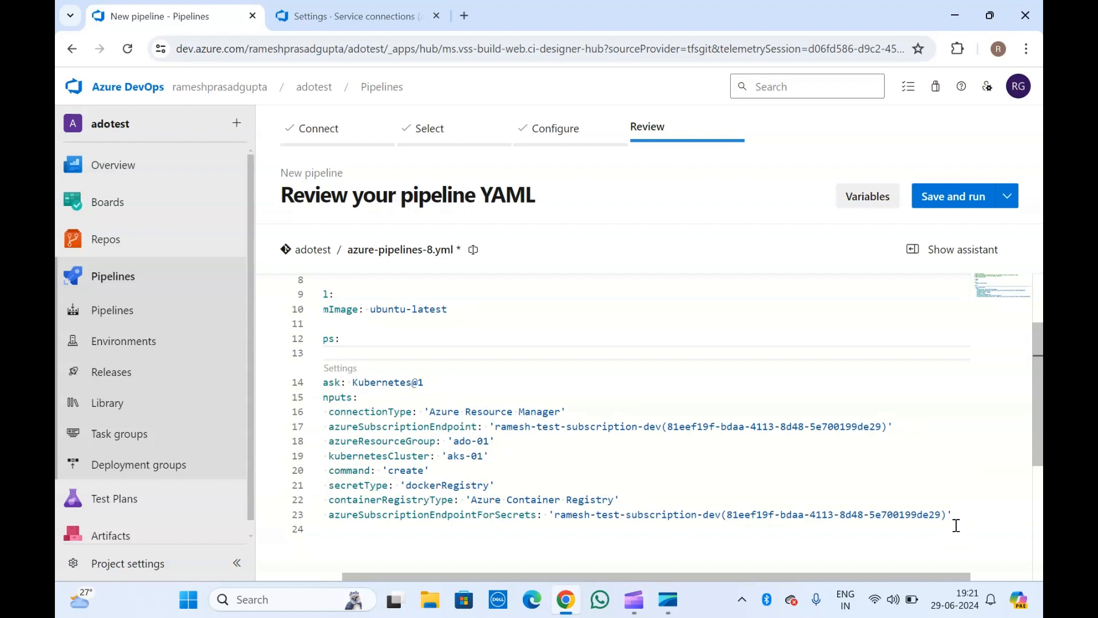
pyautogui.click(960, 508)
pyautogui.press('Return')
pyautogui.press('Return')
pyautogui.press('BackSpace')
pyautogui.press('BackSpace')
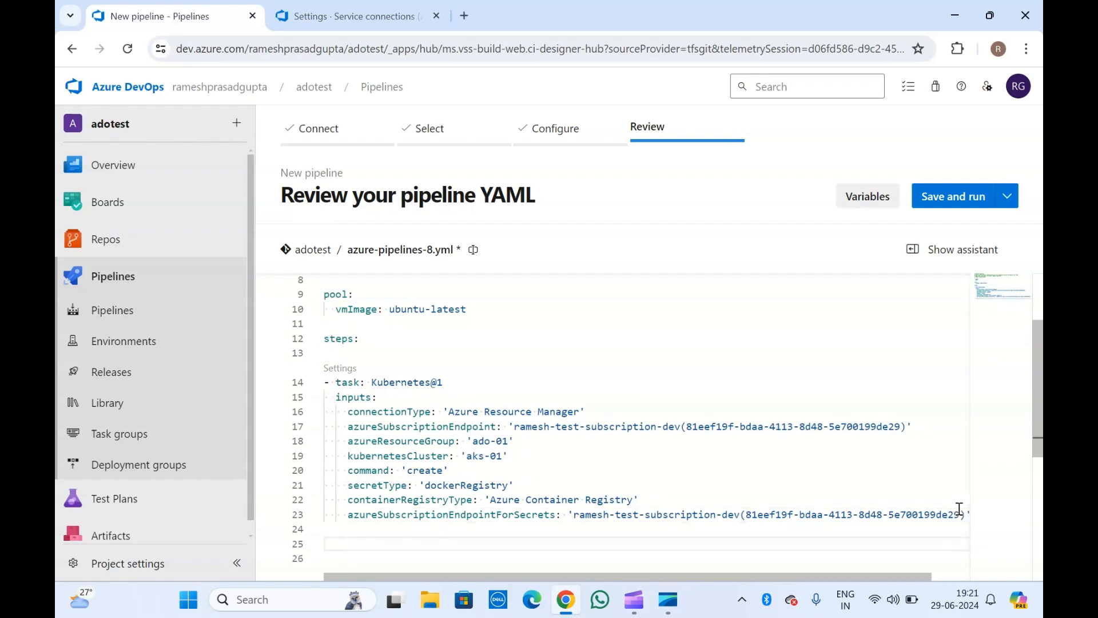
# Step: Reopen the task assistant, search for "kuberne" and open the Kubectl task's settings
pyautogui.click(947, 252)
pyautogui.write('kuberne')
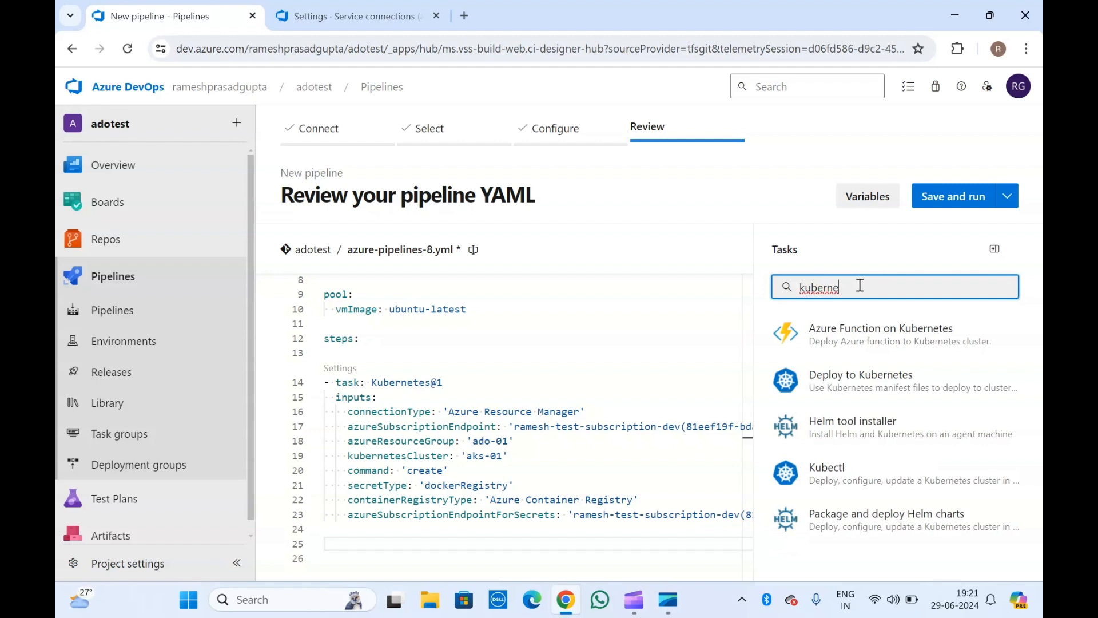
pyautogui.click(858, 488)
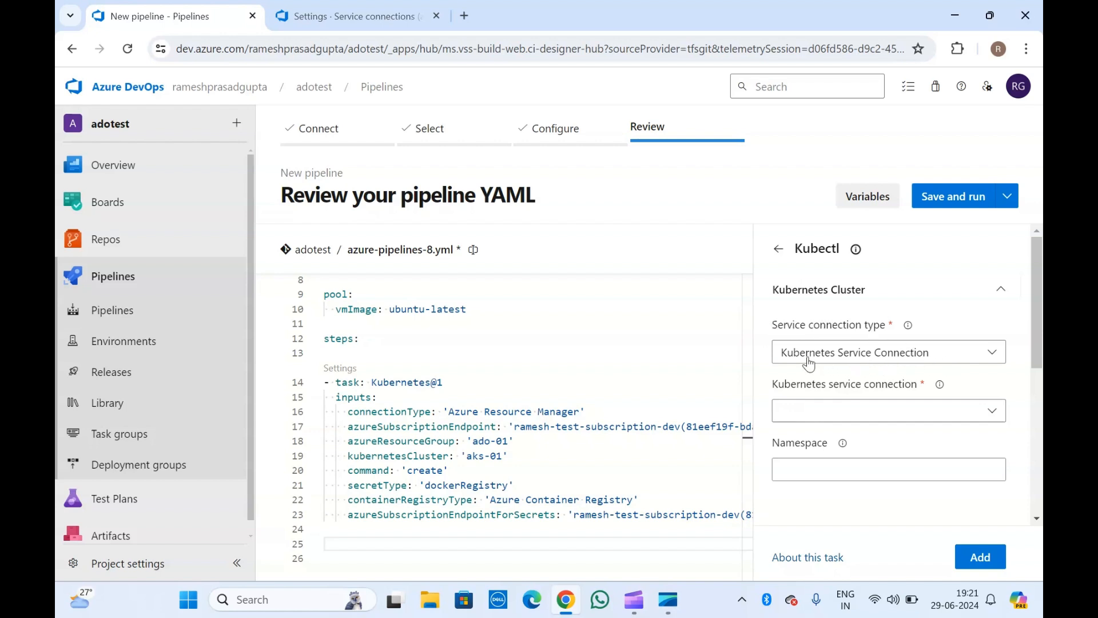
# Step: Keep Kubernetes Service Connection as the connection type and check which Kubernetes service connections are available
pyautogui.click(891, 352)
pyautogui.click(890, 351)
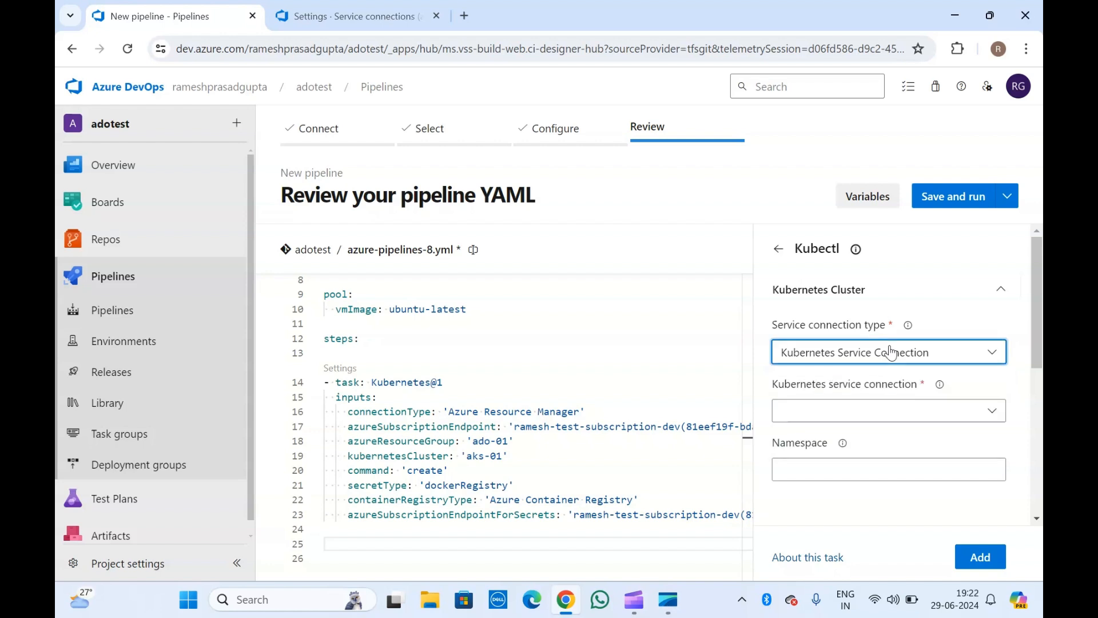
pyautogui.scroll(-1, 835, 380)
pyautogui.scroll(-1, 835, 386)
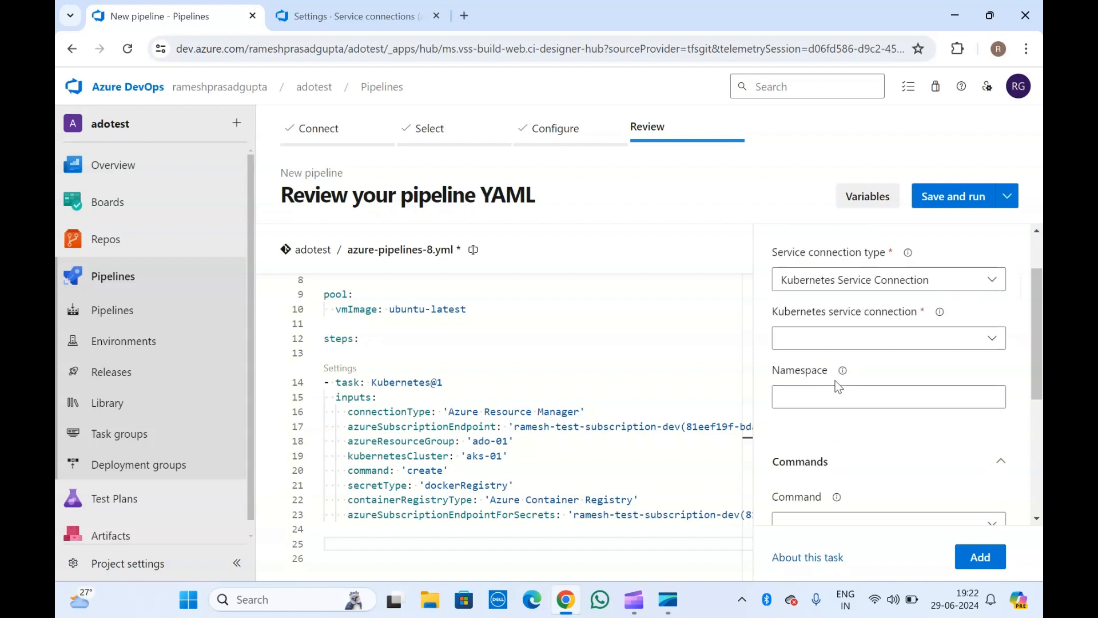
pyautogui.click(988, 343)
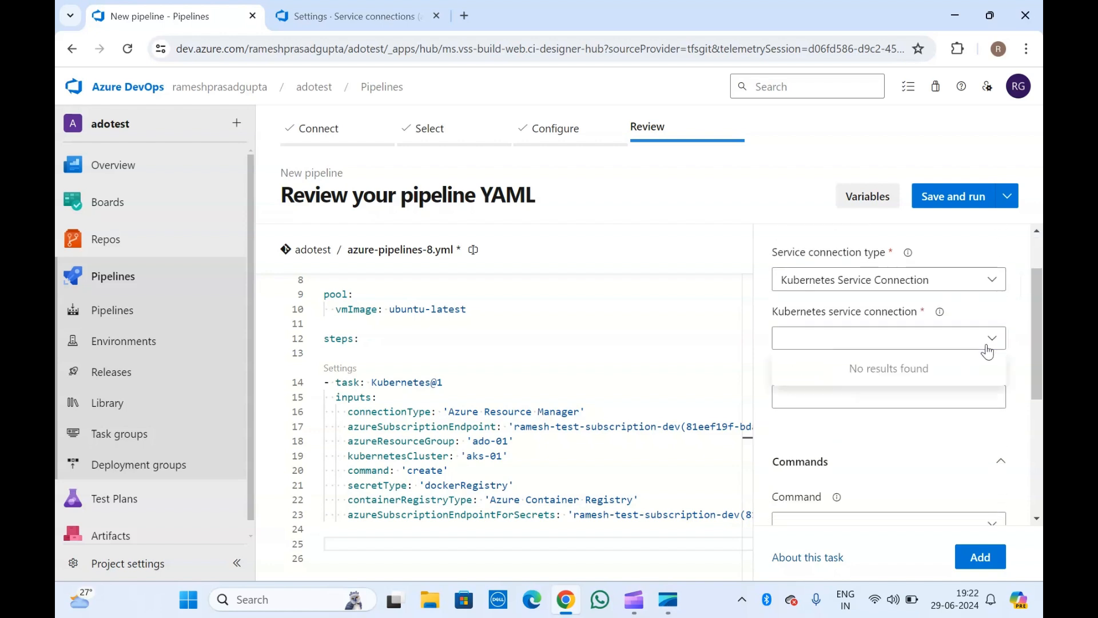
pyautogui.click(817, 315)
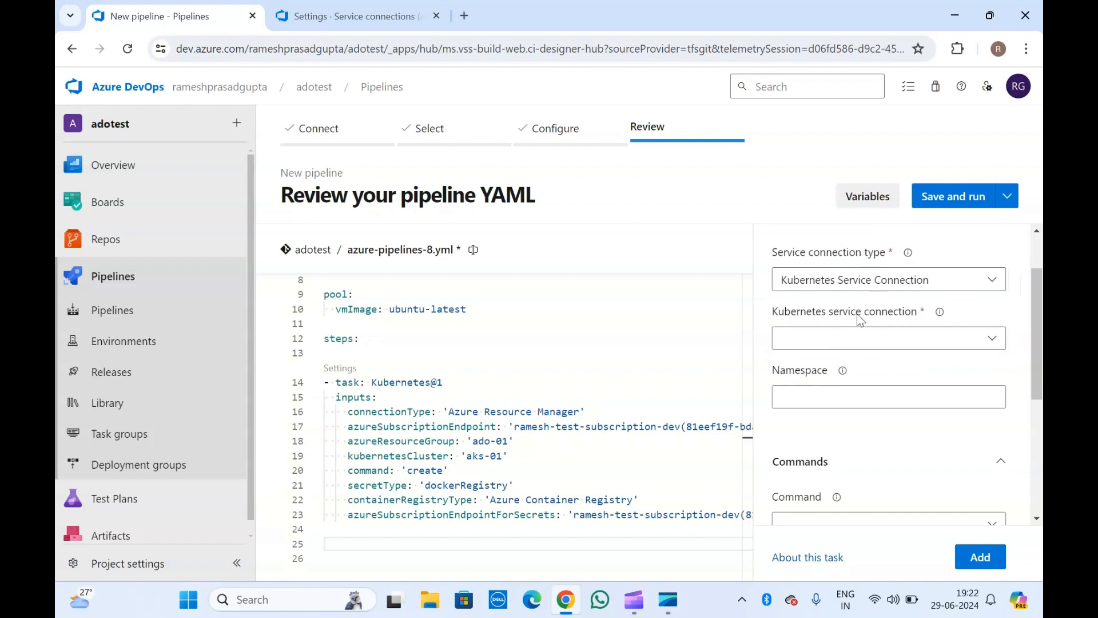
# Step: Open adotest's project settings in a new tab, close the old settings tab, and go to Service connections
pyautogui.rightClick(112, 575)
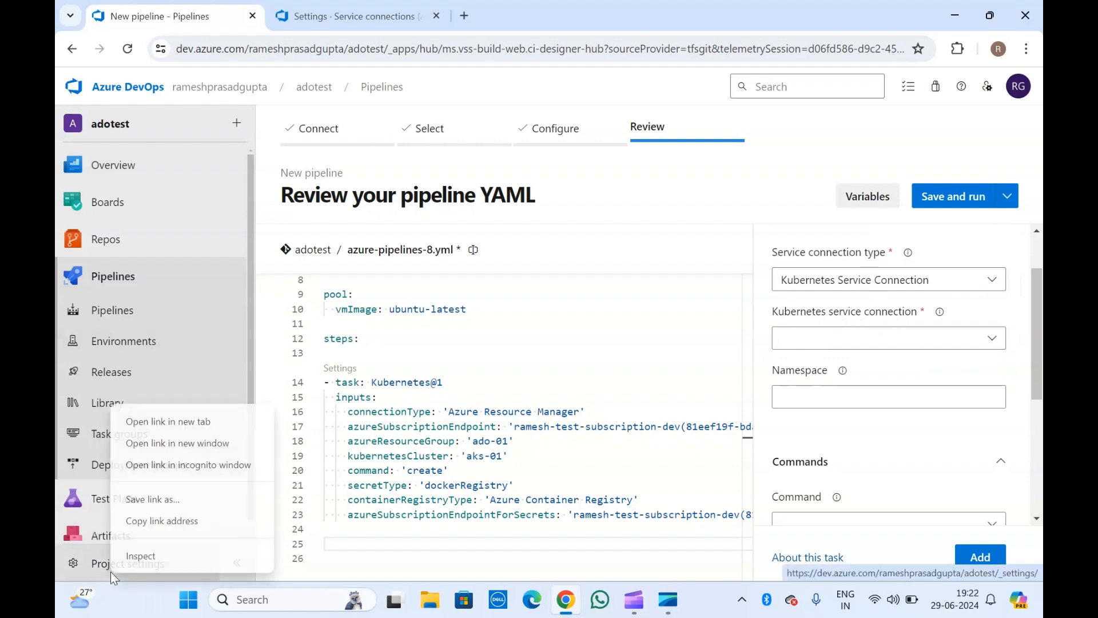
pyautogui.click(149, 420)
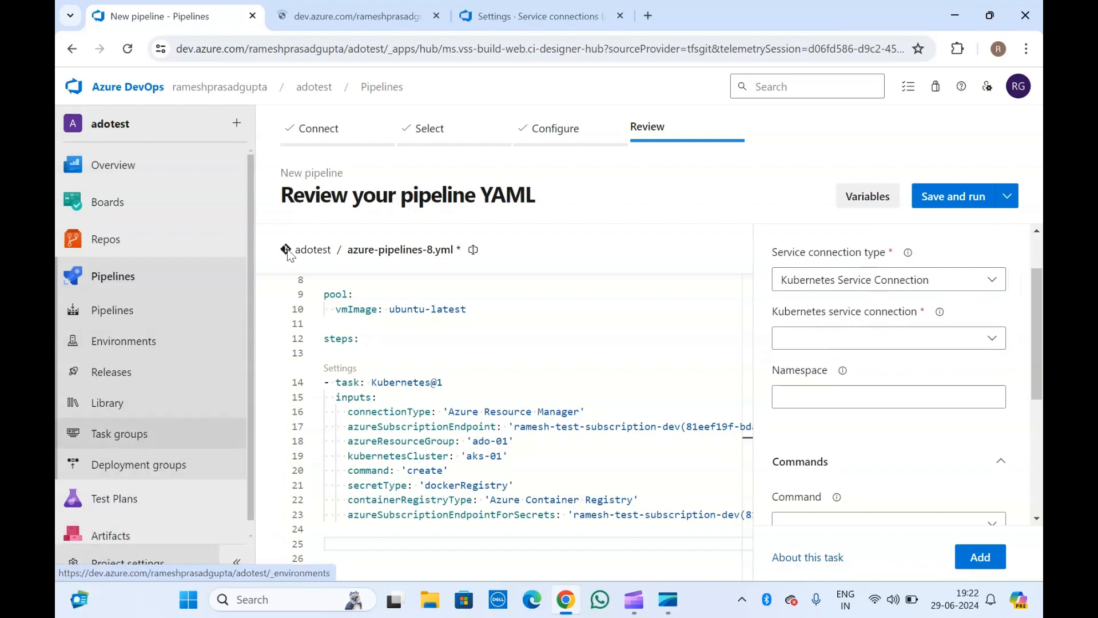
pyautogui.click(620, 16)
pyautogui.click(359, 8)
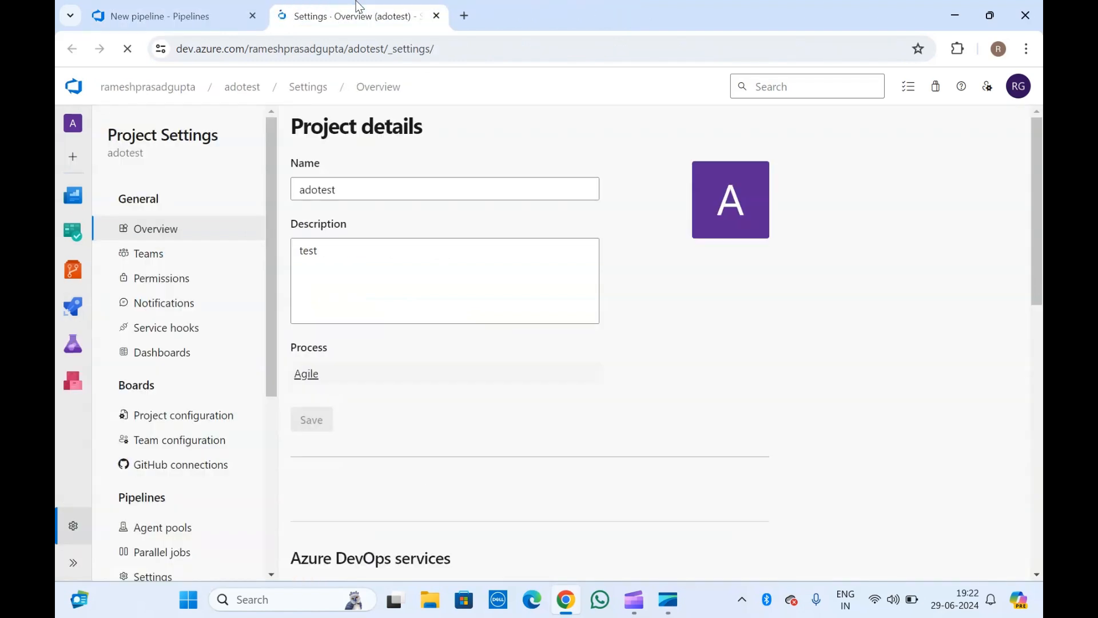
pyautogui.scroll(-4, 195, 416)
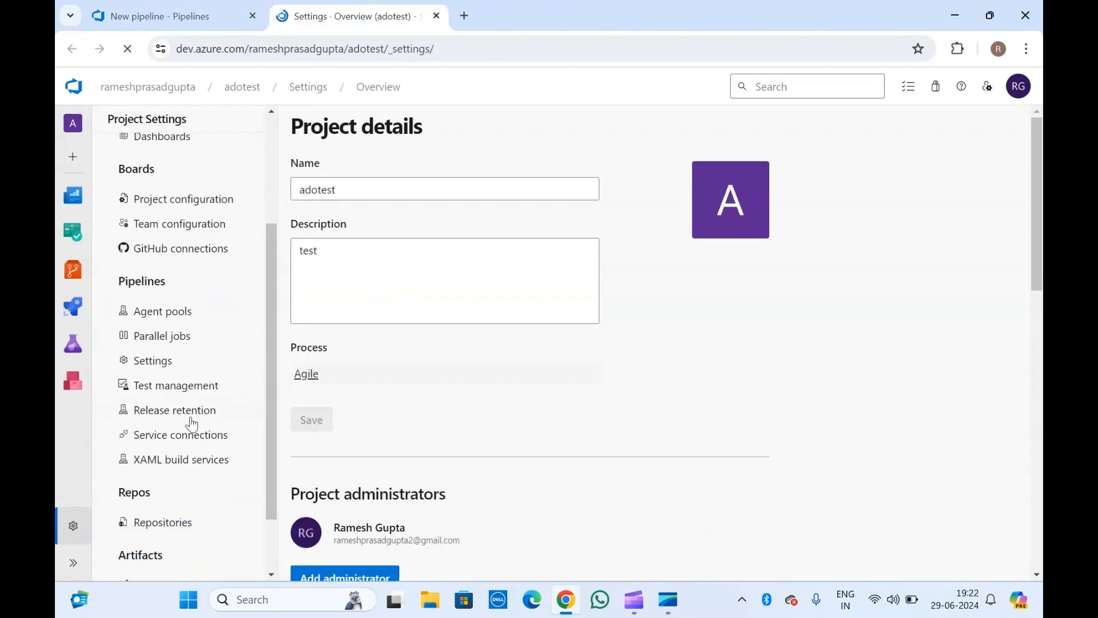
pyautogui.click(179, 435)
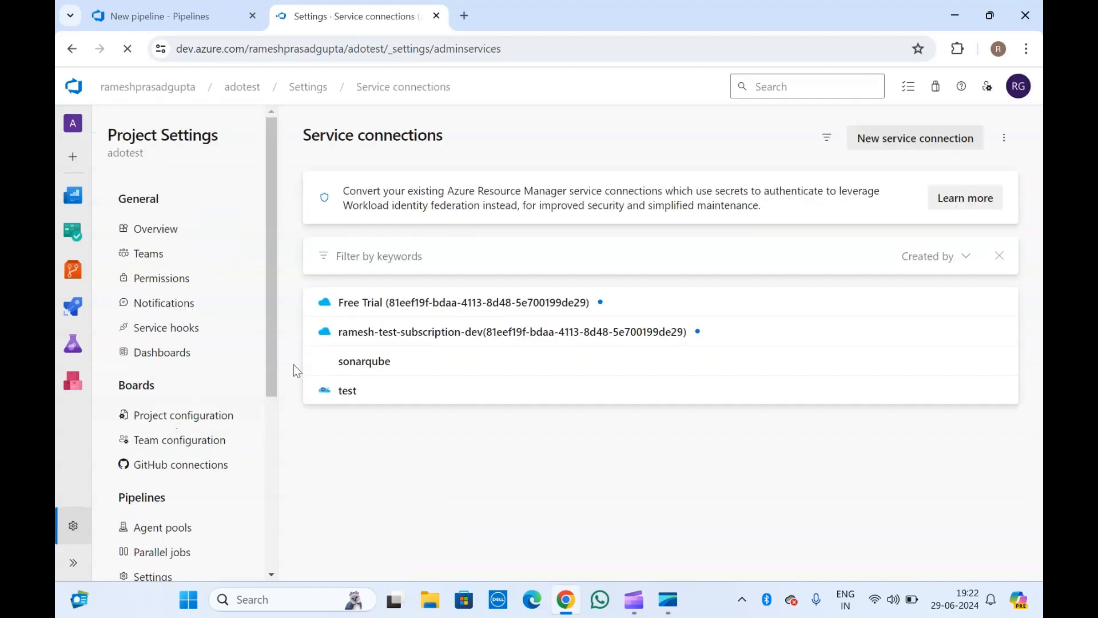
# Step: Start a new service connection of the Kubernetes type, searching the connection types for "kuber"
pyautogui.click(922, 139)
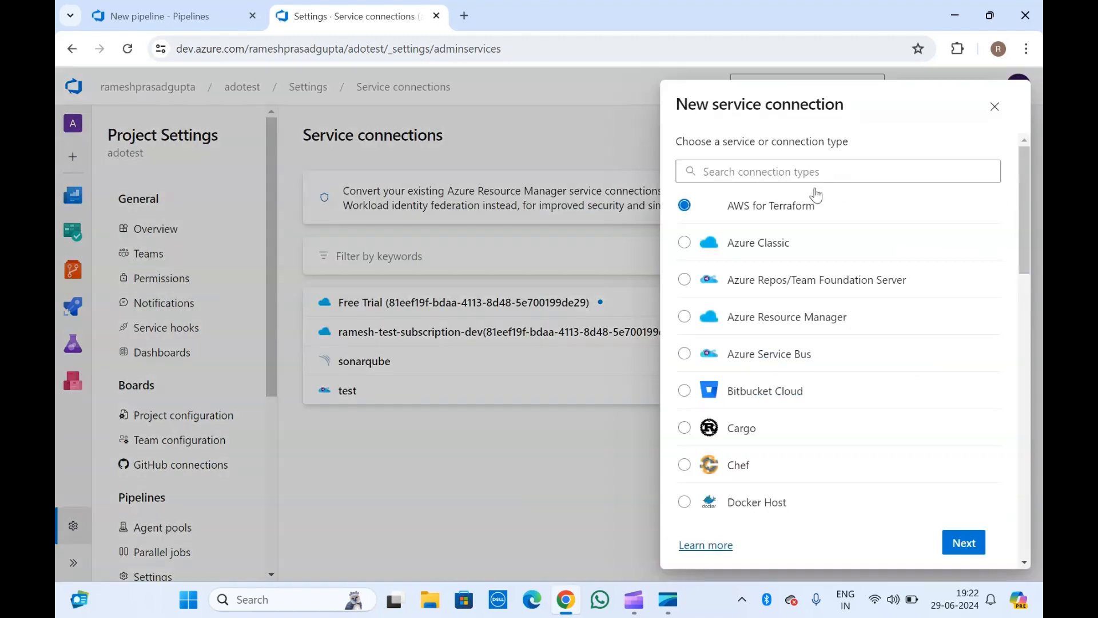
pyautogui.click(789, 166)
pyautogui.write('kuber')
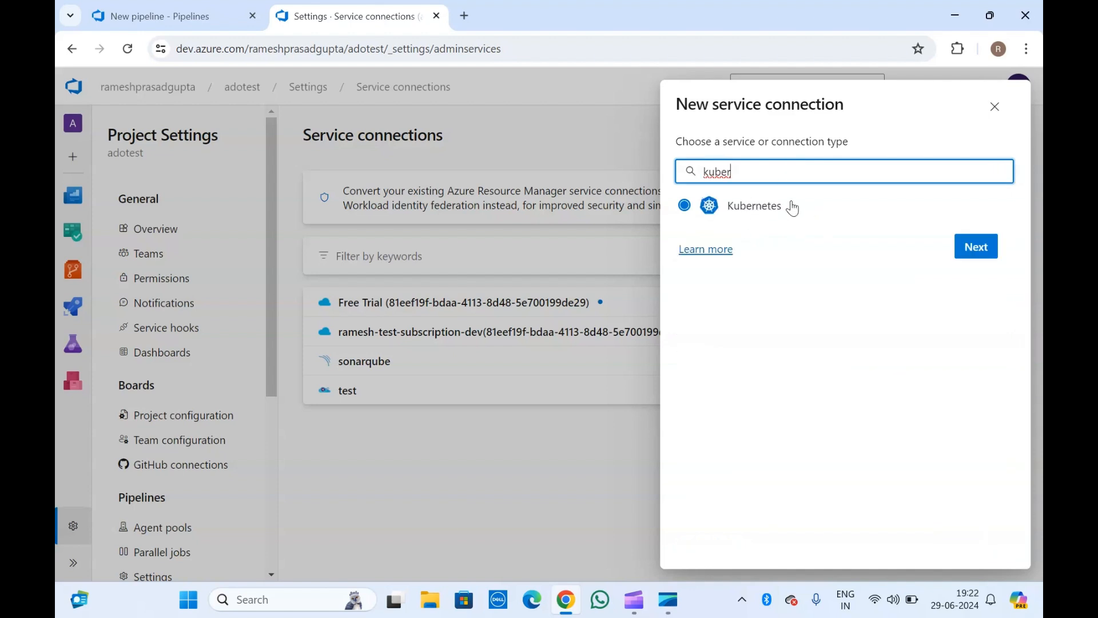
pyautogui.click(967, 257)
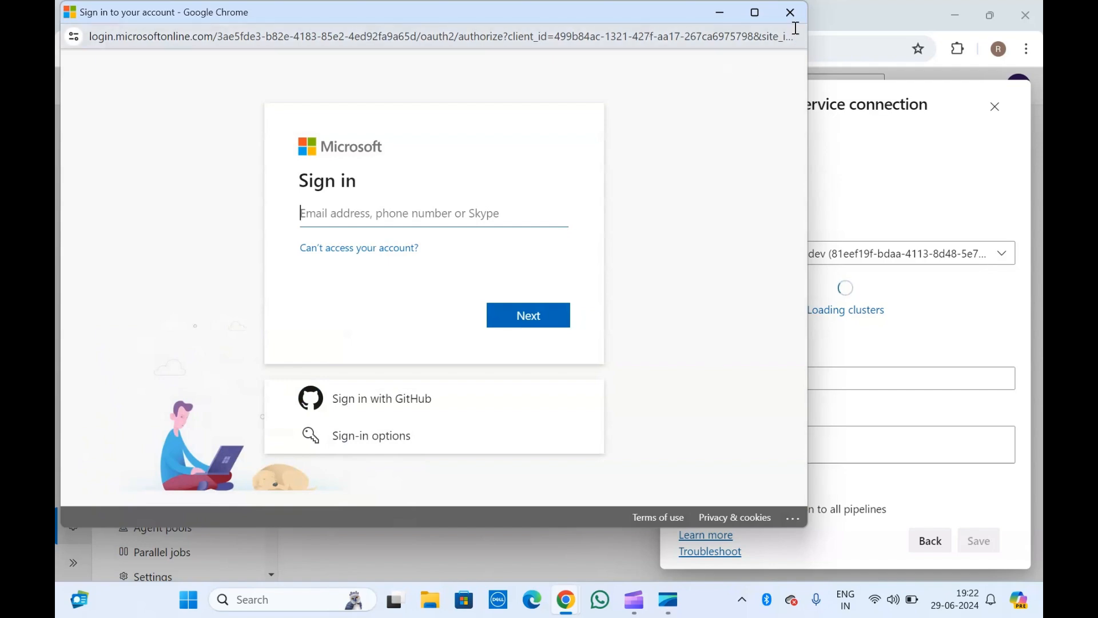
# Step: Dismiss the Microsoft sign-in window and look over the Azure Subscription method's name, description and pipeline access permission settings
pyautogui.click(791, 12)
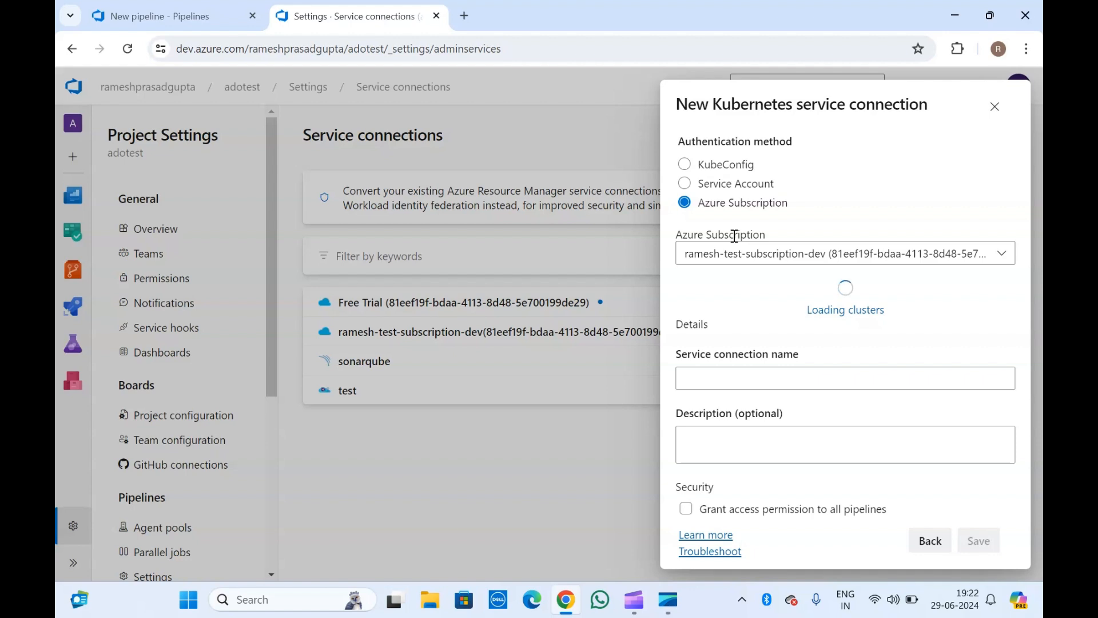
pyautogui.click(740, 371)
pyautogui.click(742, 433)
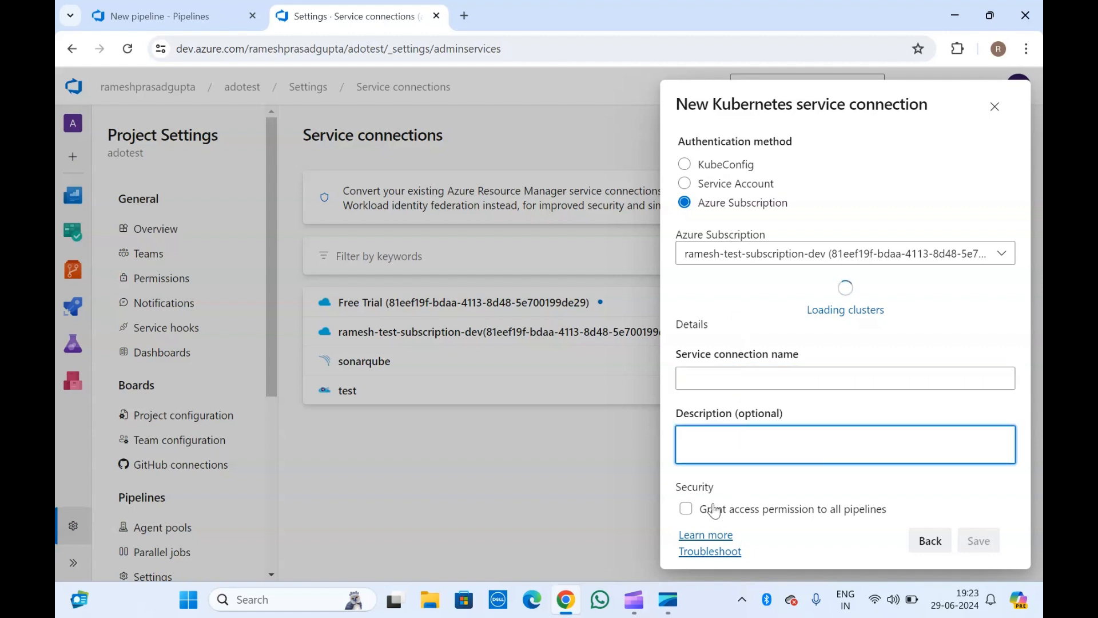
pyautogui.click(686, 512)
pyautogui.click(690, 511)
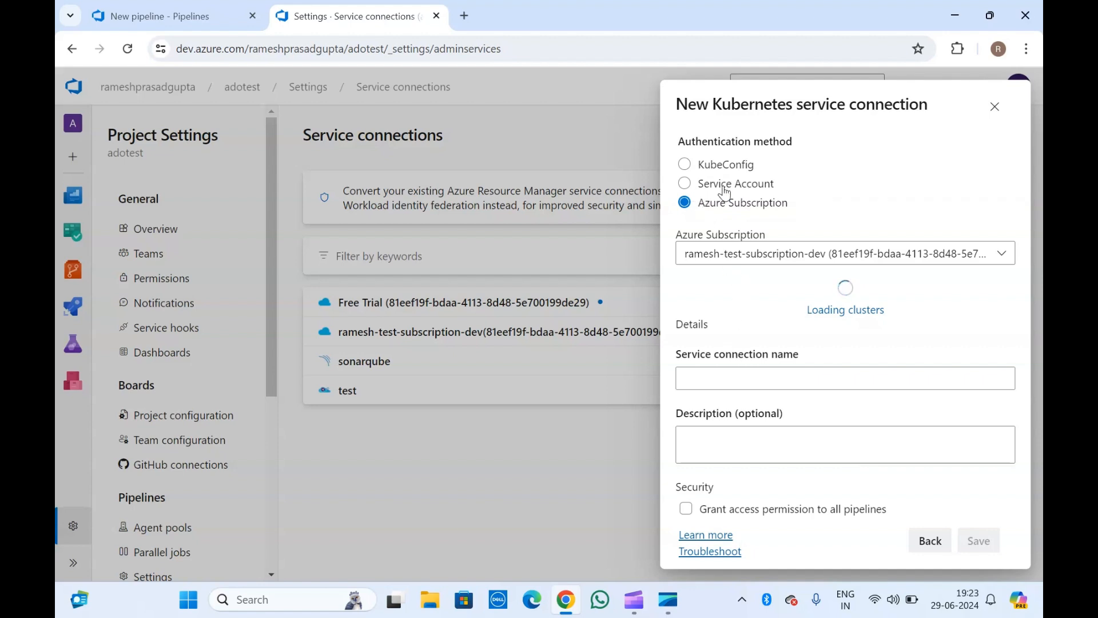
# Step: Switch the Kubernetes connection's authentication method to Service Account and inspect its Server Url and Secret fields
pyautogui.click(725, 193)
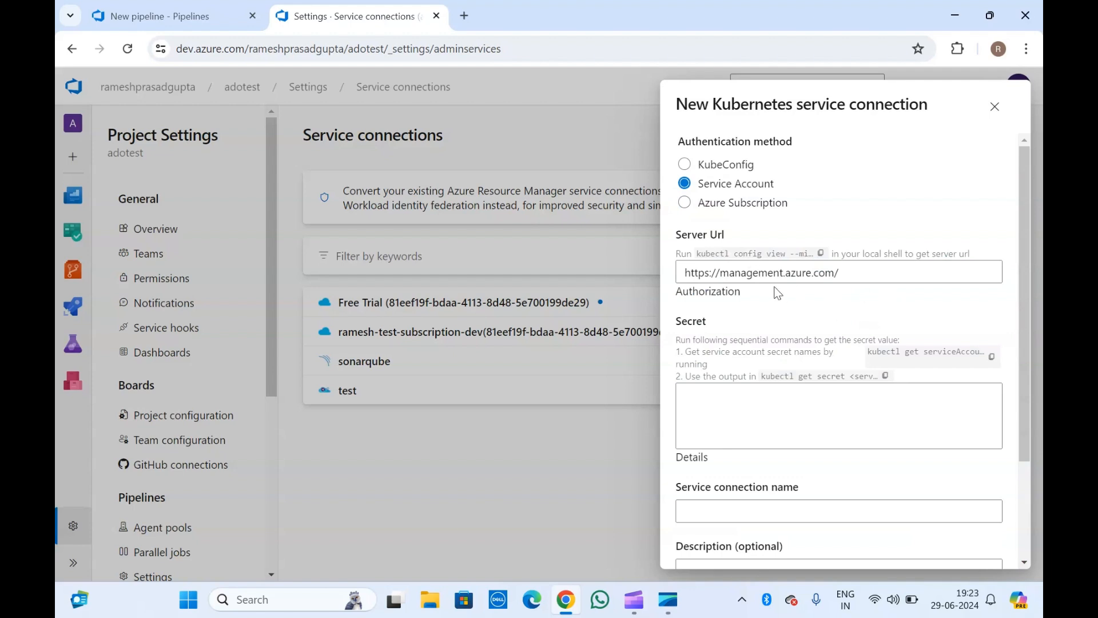
pyautogui.click(751, 419)
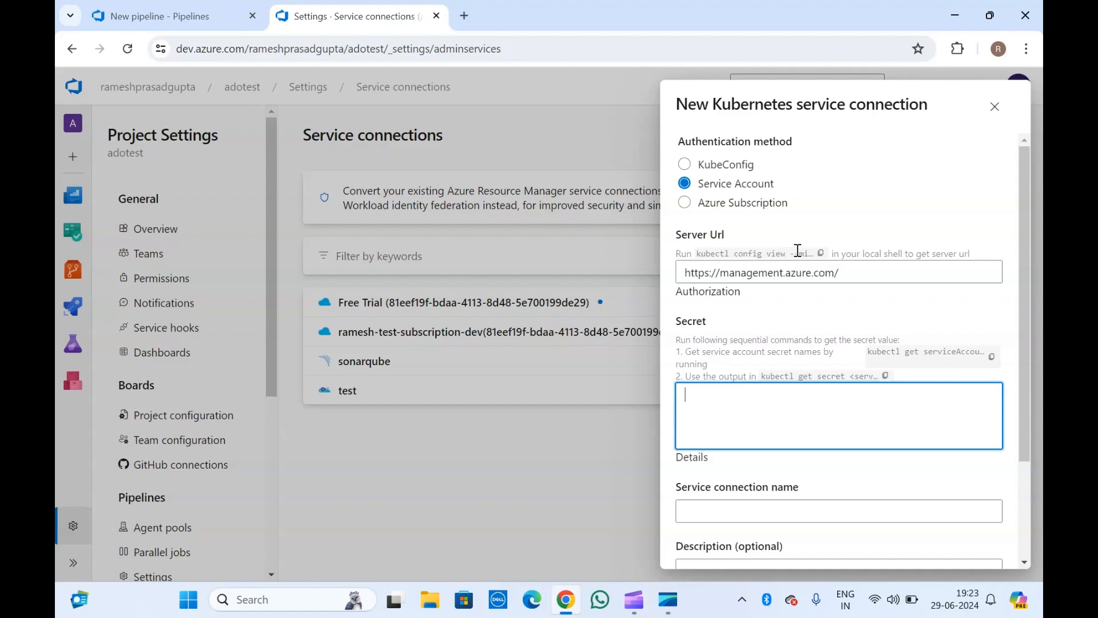
pyautogui.click(729, 269)
pyautogui.click(699, 417)
# Step: Examine the kubectl config view command provided for obtaining the Server Url
pyautogui.click(709, 250)
pyautogui.doubleClick(710, 250)
pyautogui.click(794, 255)
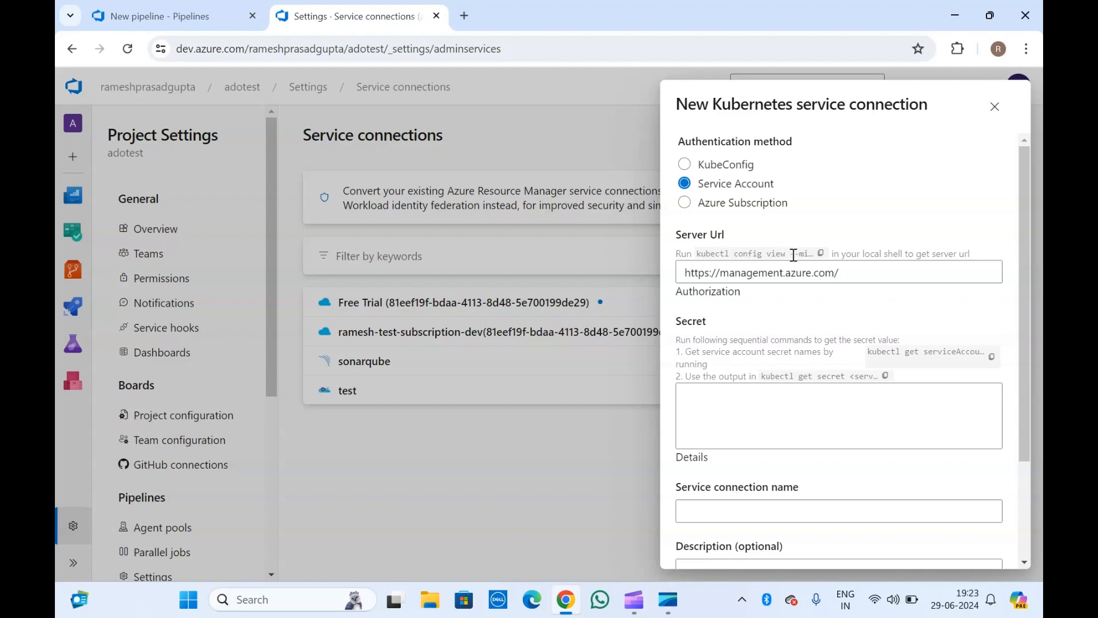
pyautogui.doubleClick(713, 251)
pyautogui.click(744, 252)
pyautogui.doubleClick(703, 250)
pyautogui.click(704, 250)
pyautogui.doubleClick(704, 250)
pyautogui.click(703, 250)
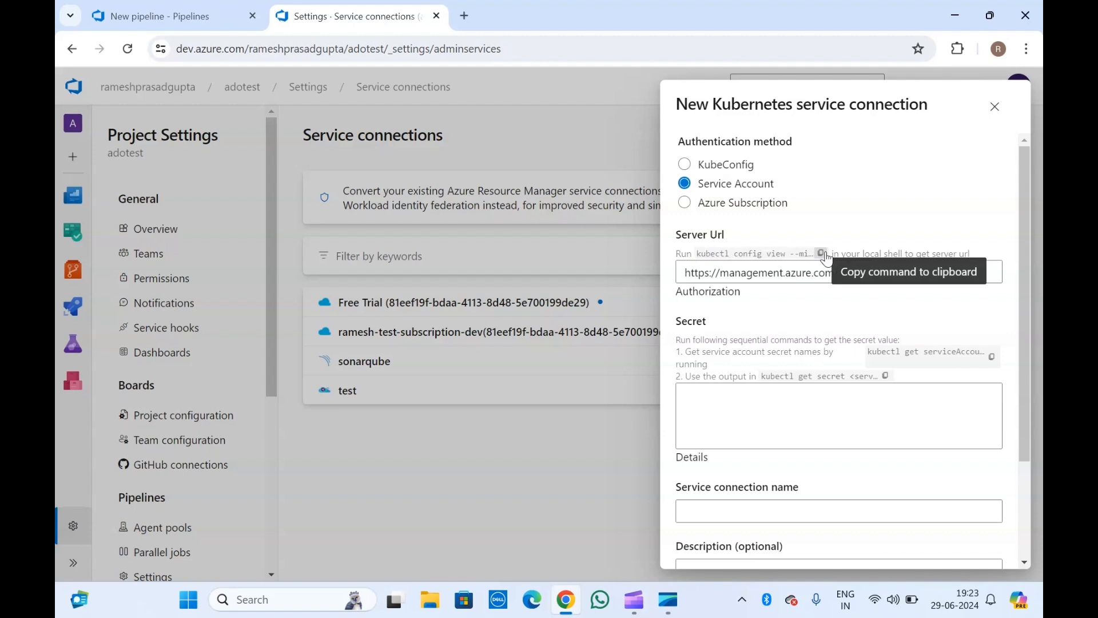
# Step: Review the remaining Service Account fields, from Server Url and Secret to Service connection name and Description
pyautogui.click(876, 270)
pyautogui.scroll(-3, 877, 270)
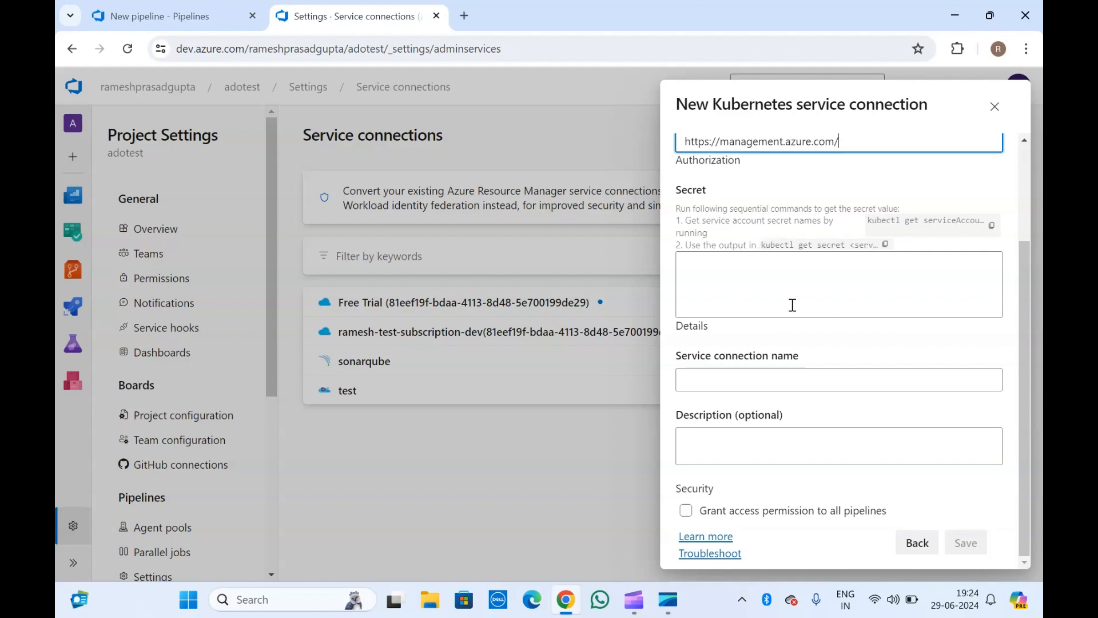
pyautogui.click(729, 277)
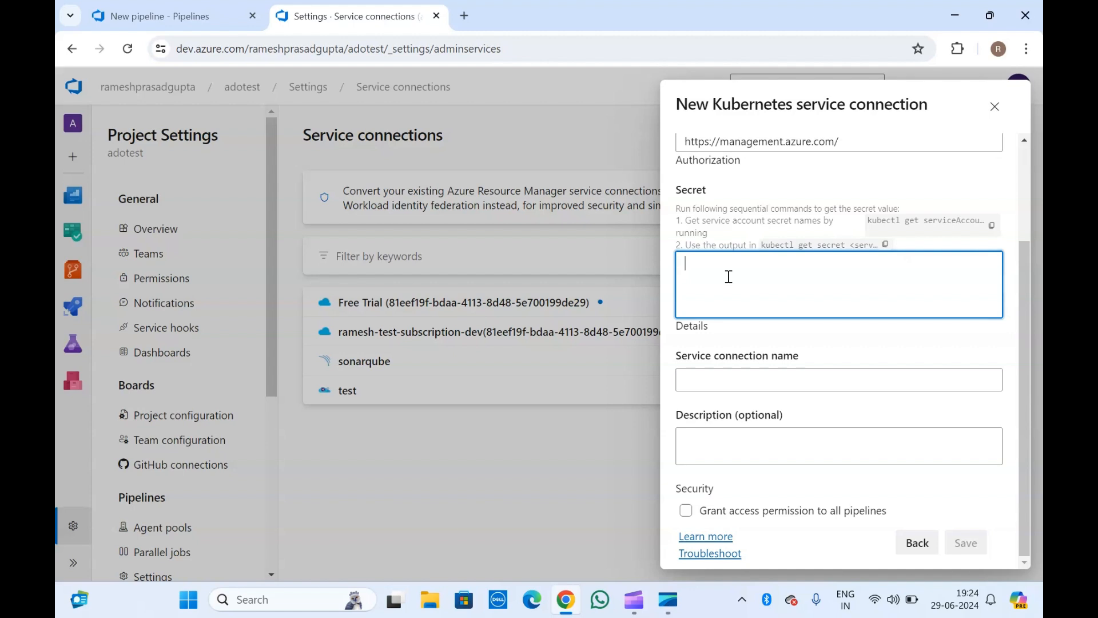
pyautogui.click(721, 385)
pyautogui.click(715, 428)
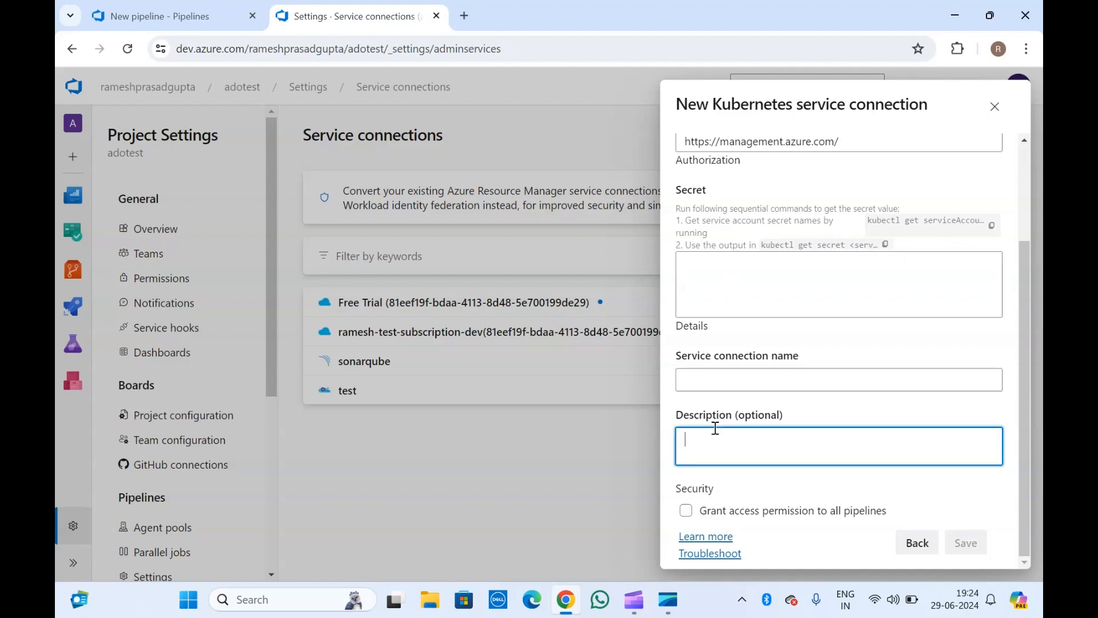
# Step: Check the option granting access permission to all pipelines, and close the new Kubernetes service connection form without saving
pyautogui.click(696, 517)
pyautogui.click(696, 517)
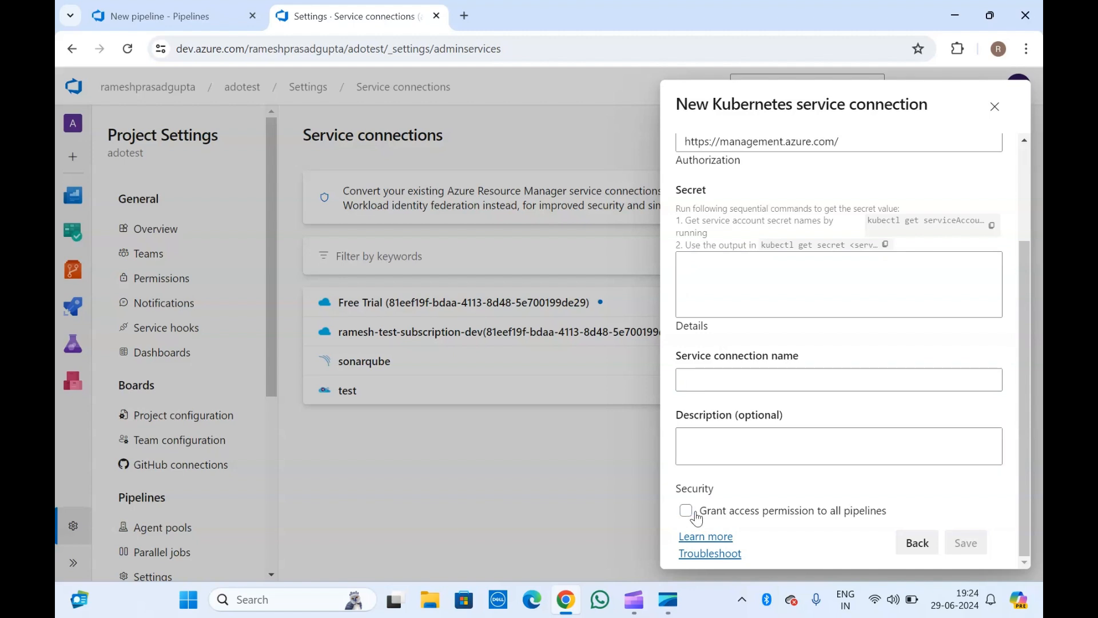
pyautogui.click(696, 516)
pyautogui.scroll(3, 809, 339)
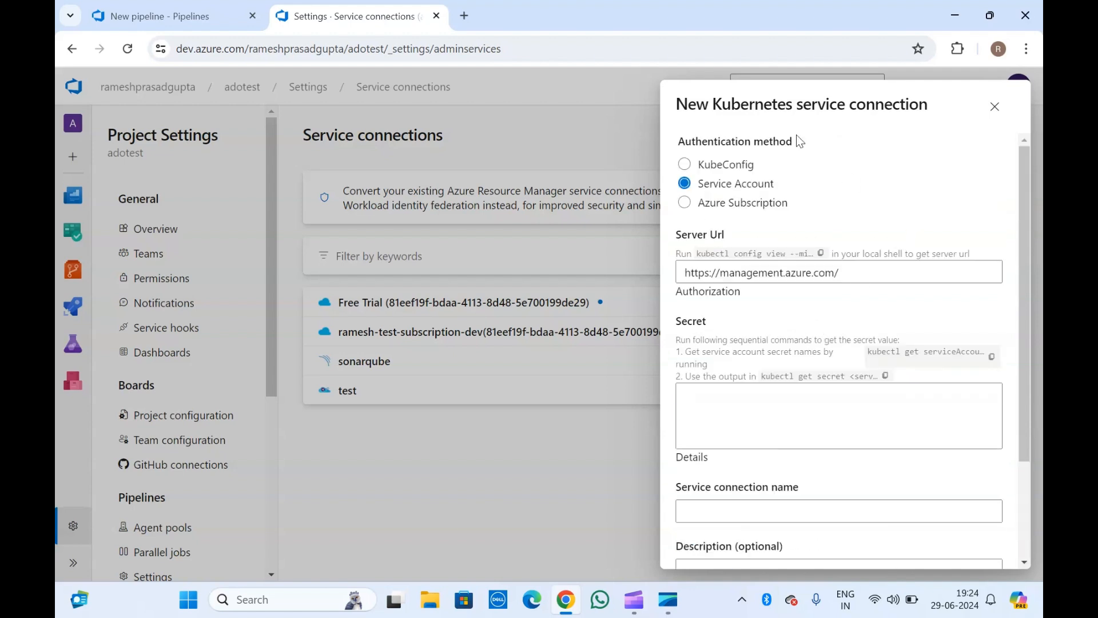
pyautogui.click(995, 107)
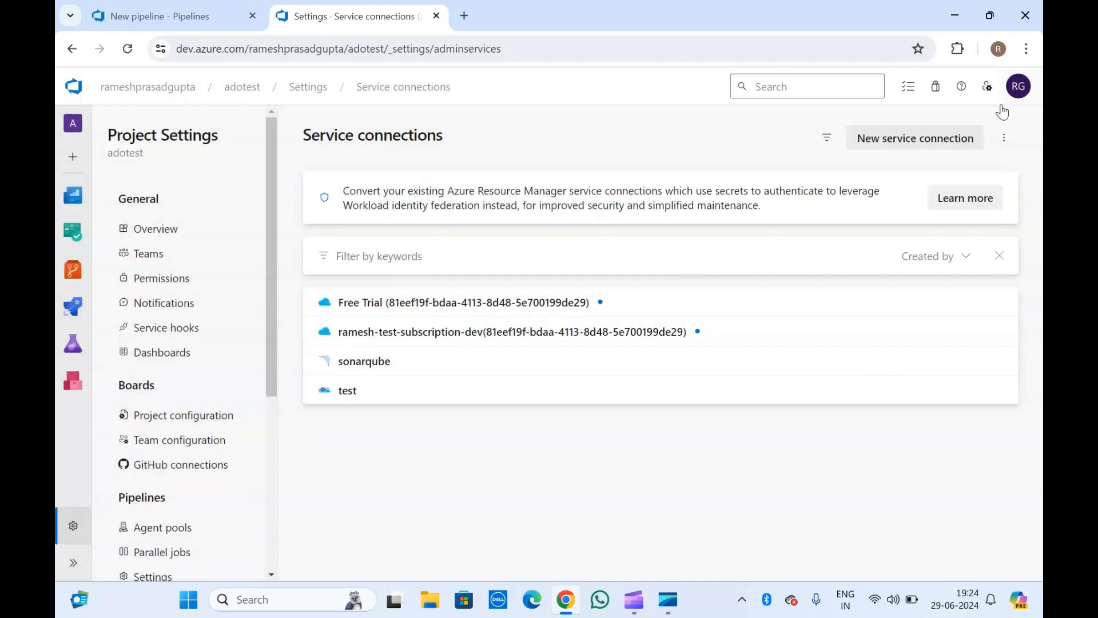
# Step: Return to the new pipeline and check which connections the Kubectl task offers for Kubernetes service connection
pyautogui.click(226, 6)
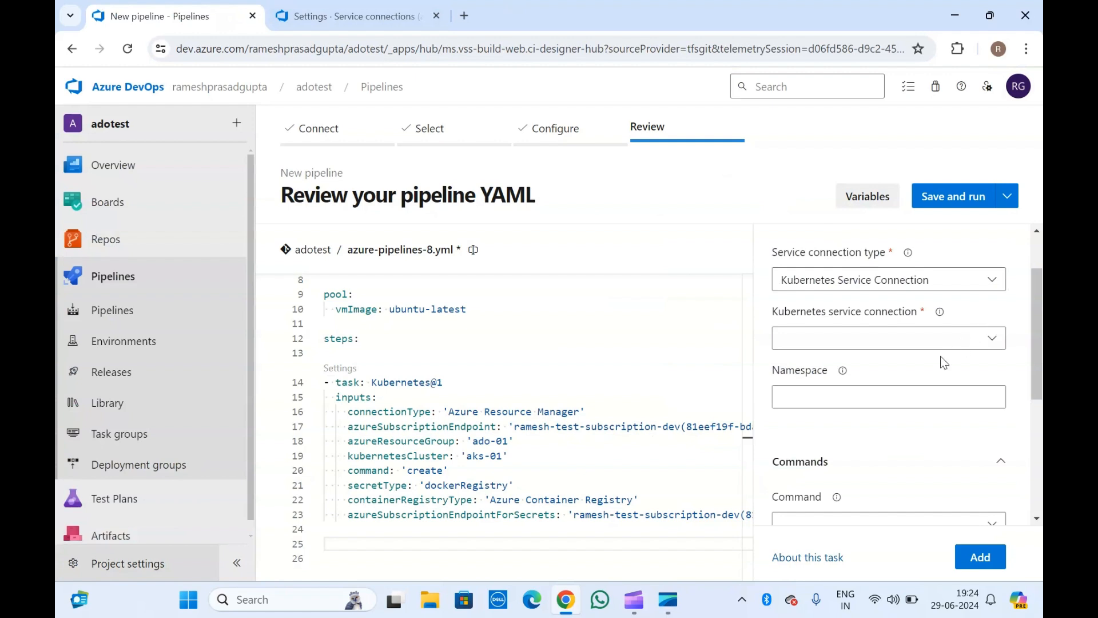
pyautogui.click(993, 345)
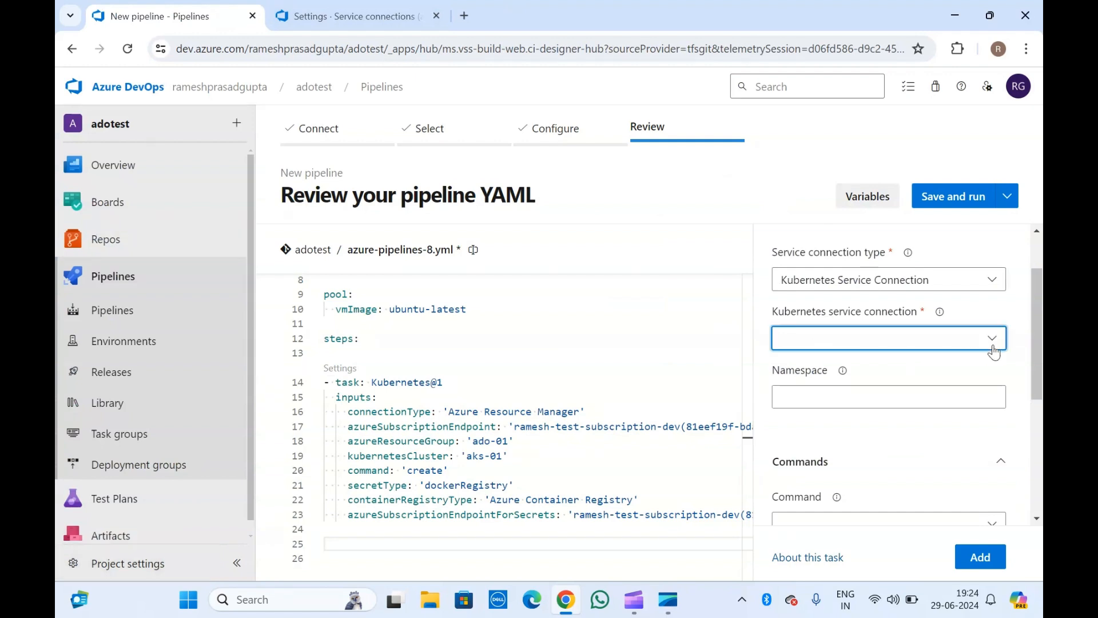
pyautogui.click(837, 342)
pyautogui.click(838, 342)
pyautogui.click(838, 341)
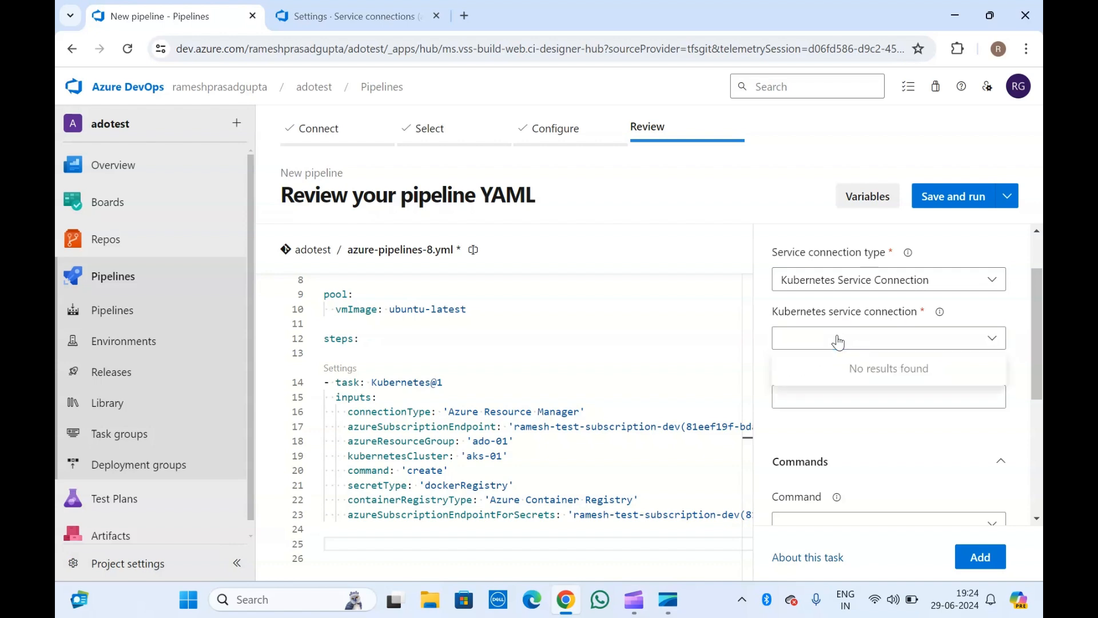
pyautogui.click(869, 314)
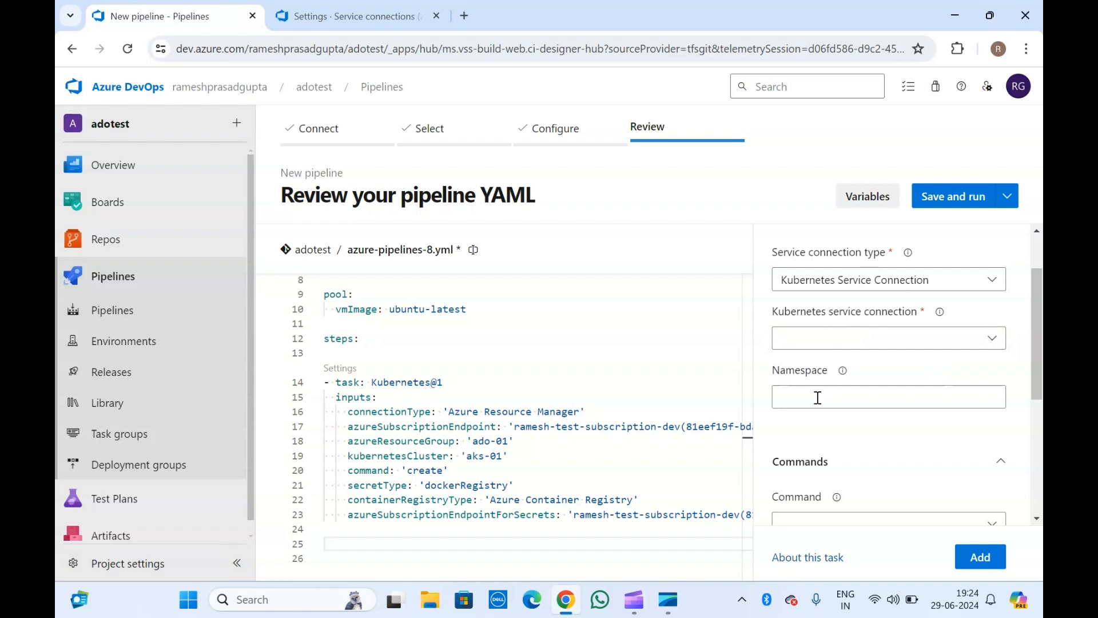
# Step: Read the help text for the Kubectl task's Namespace setting and glance over the Commands section
pyautogui.scroll(-1, 818, 398)
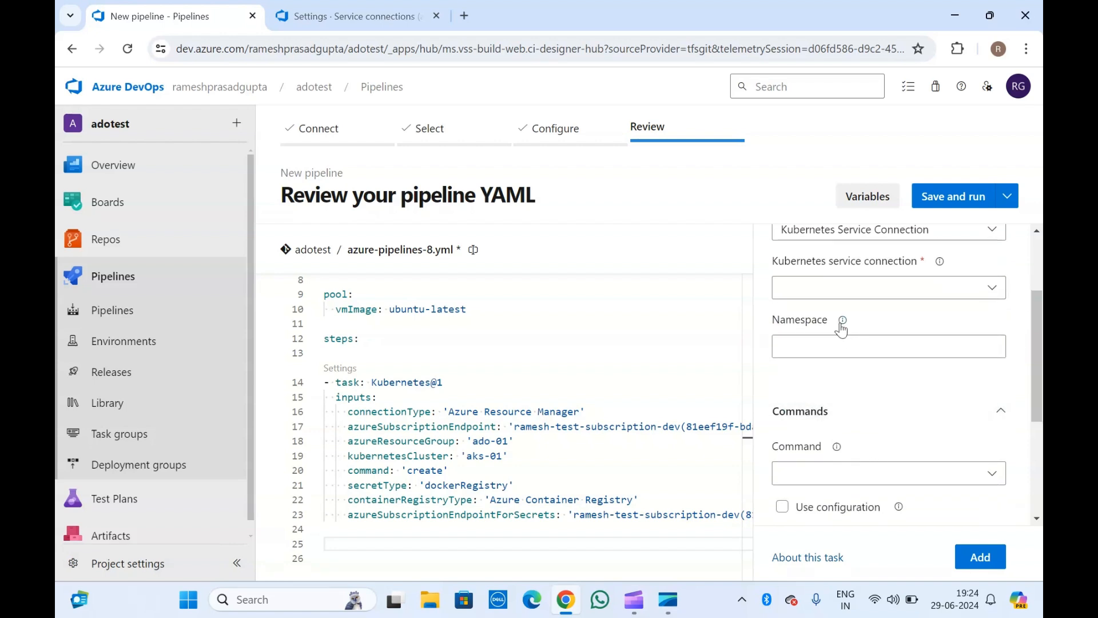
pyautogui.moveTo(842, 329)
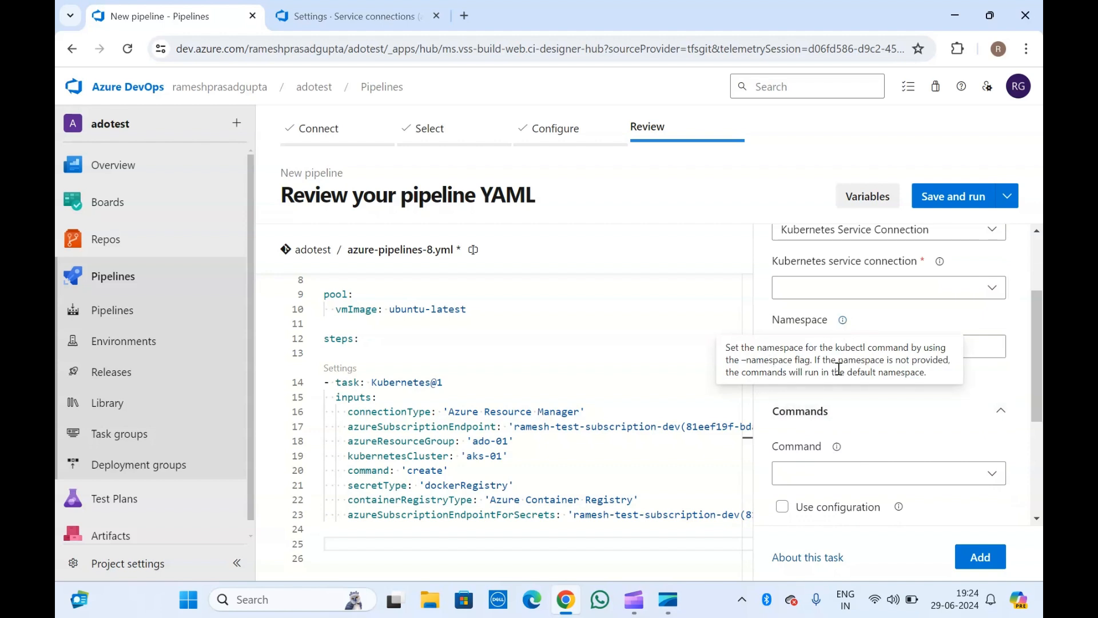
pyautogui.moveTo(733, 349); pyautogui.dragTo(922, 375)
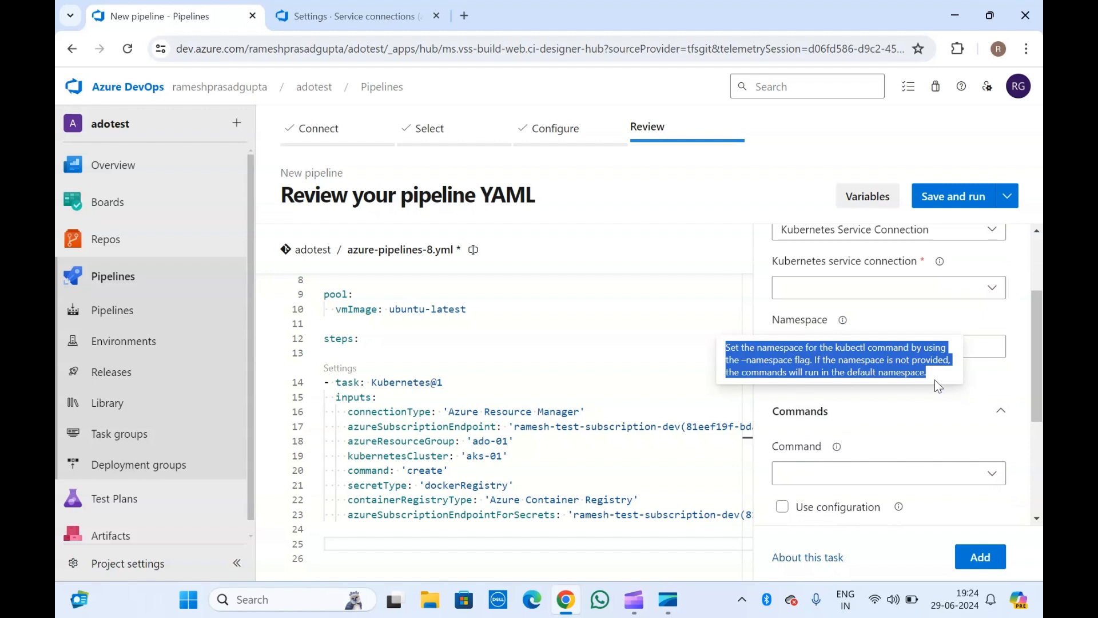
pyautogui.scroll(-1, 808, 311)
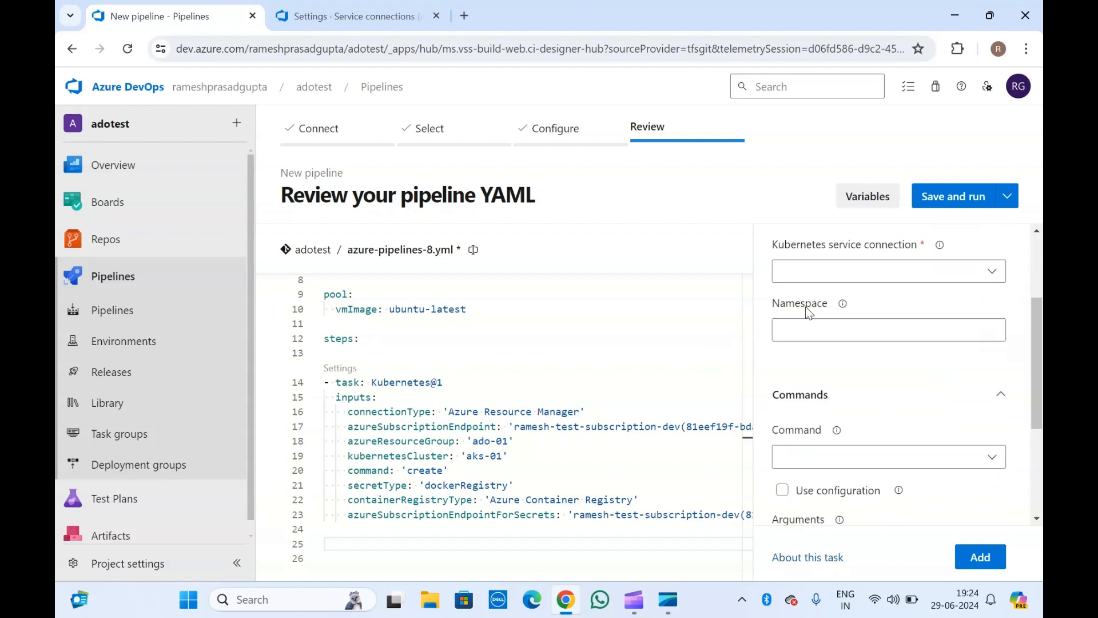
pyautogui.scroll(-2, 809, 312)
pyautogui.scroll(2, 865, 314)
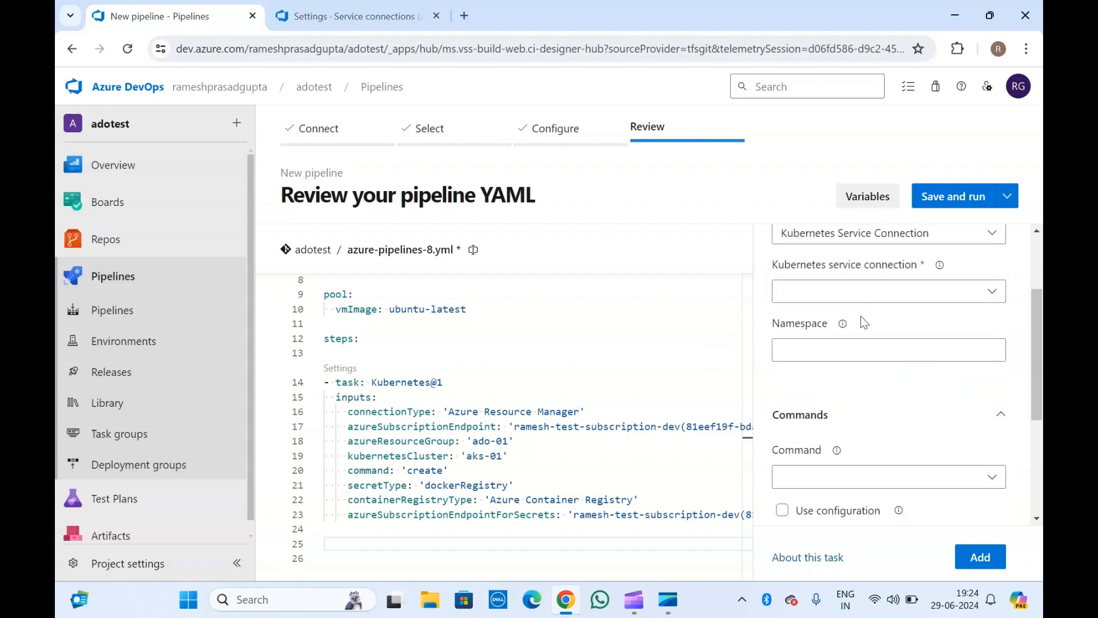
# Step: Set the Kubectl task's namespace to kube-01 and its command to delete, leaving the arguments empty
pyautogui.click(832, 345)
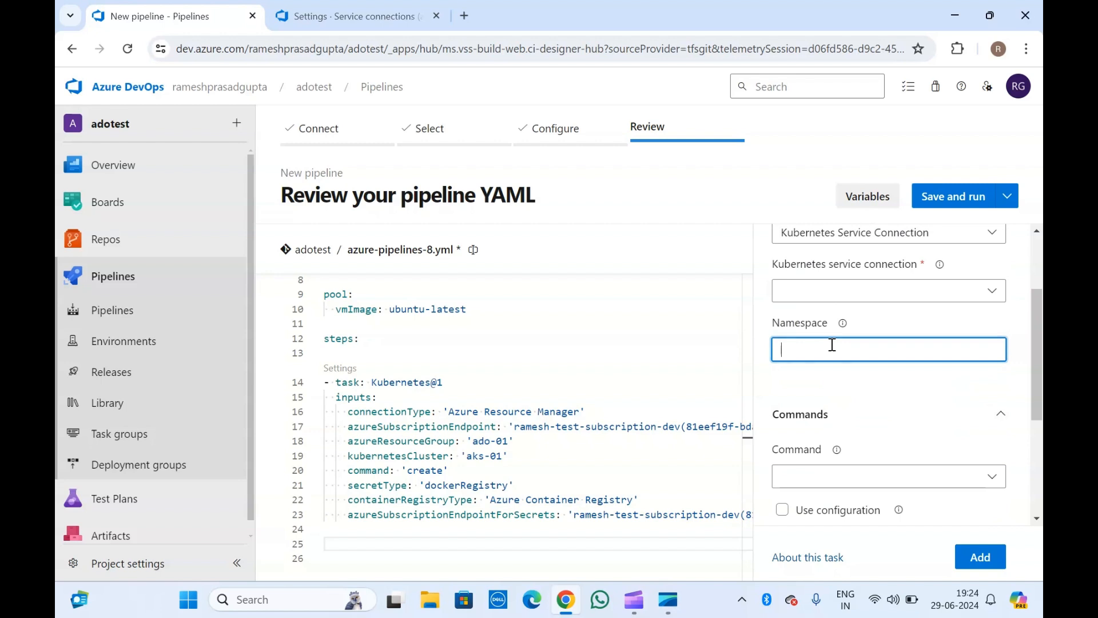
pyautogui.write('kube-01')
pyautogui.scroll(-2, 833, 345)
pyautogui.click(867, 357)
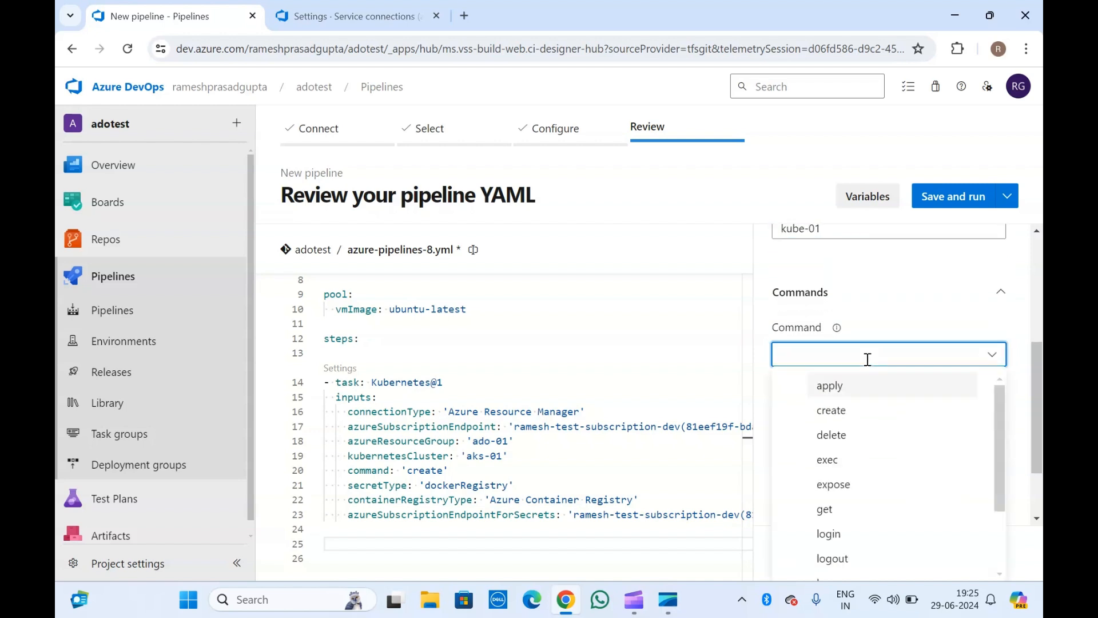
pyautogui.click(846, 436)
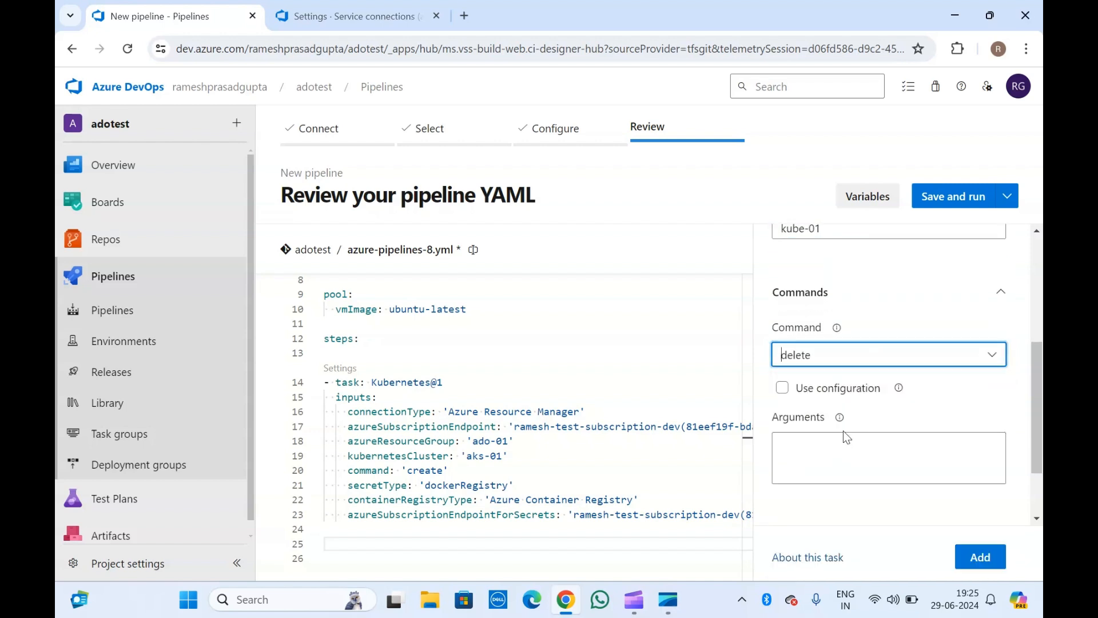
pyautogui.scroll(-2, 846, 438)
pyautogui.moveTo(902, 315)
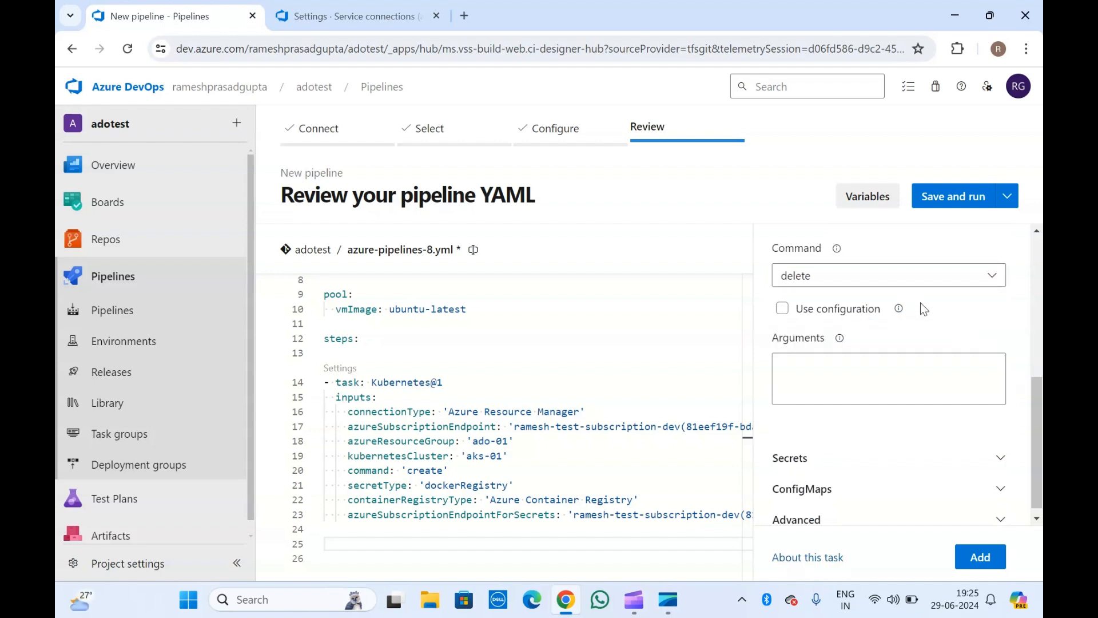
pyautogui.click(811, 373)
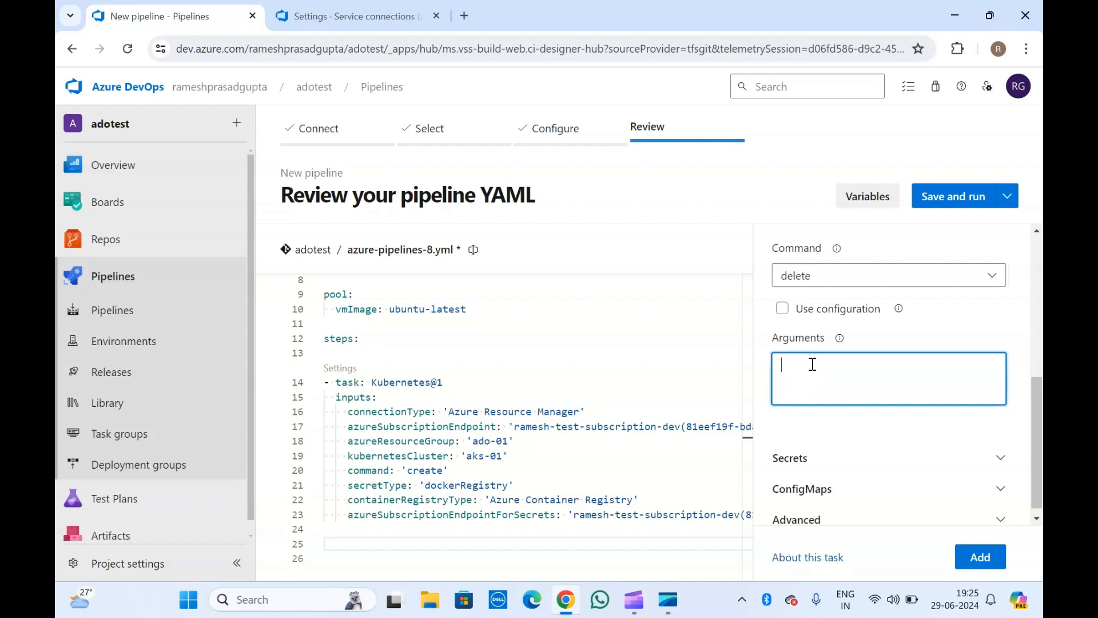
# Step: In the project's service connections, open a new Kubernetes connection form with Service Account authentication and examine its Server Url and Secret commands
pyautogui.click(315, 8)
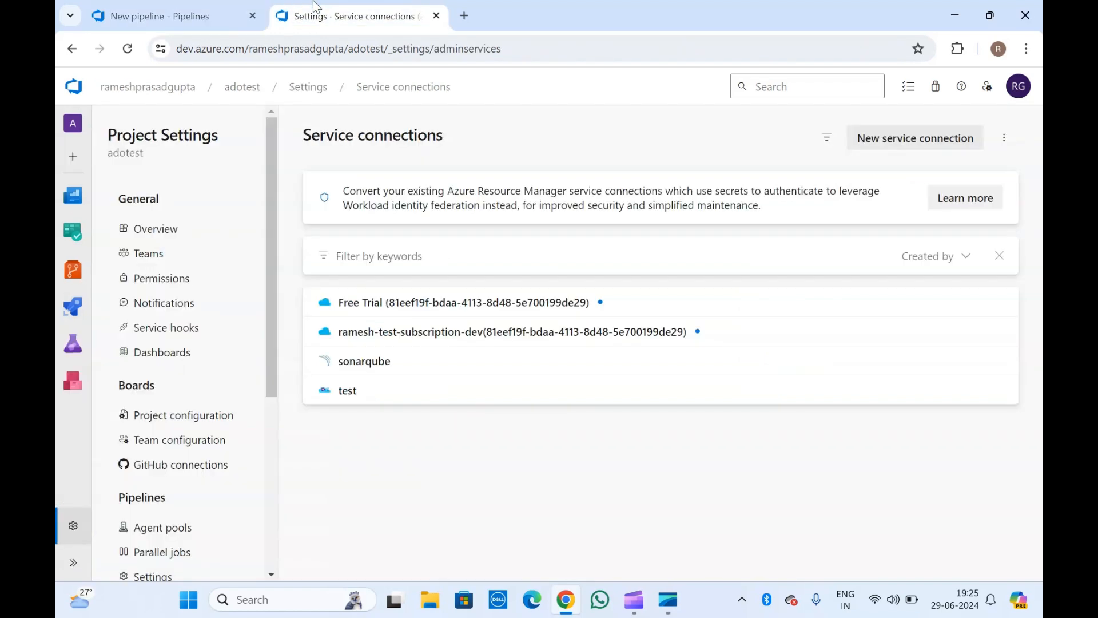
pyautogui.click(916, 143)
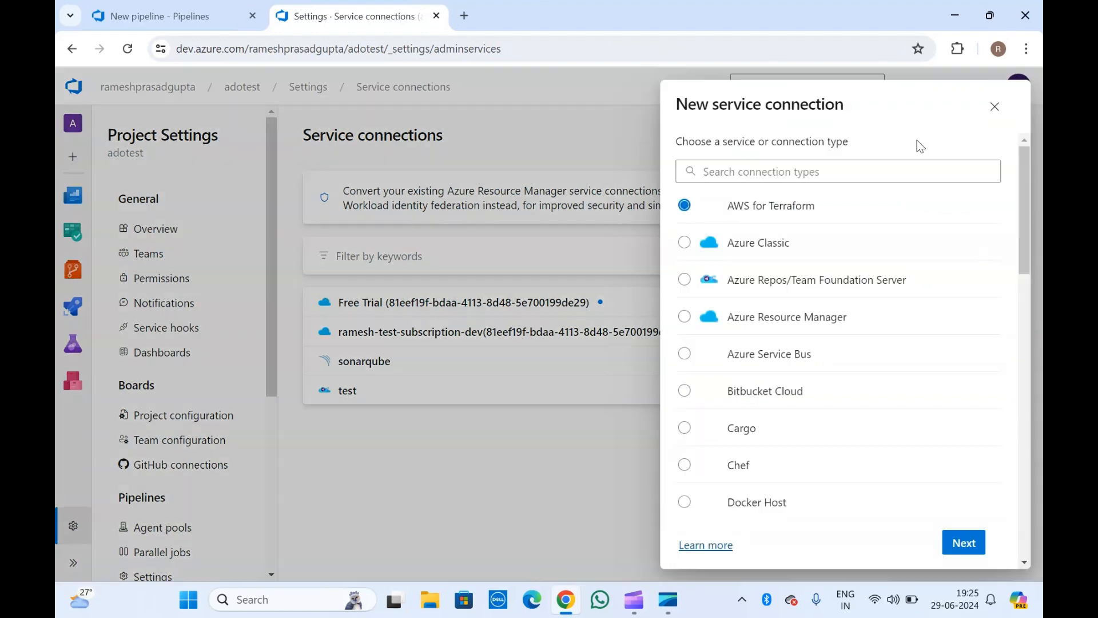
pyautogui.click(787, 174)
pyautogui.write('k')
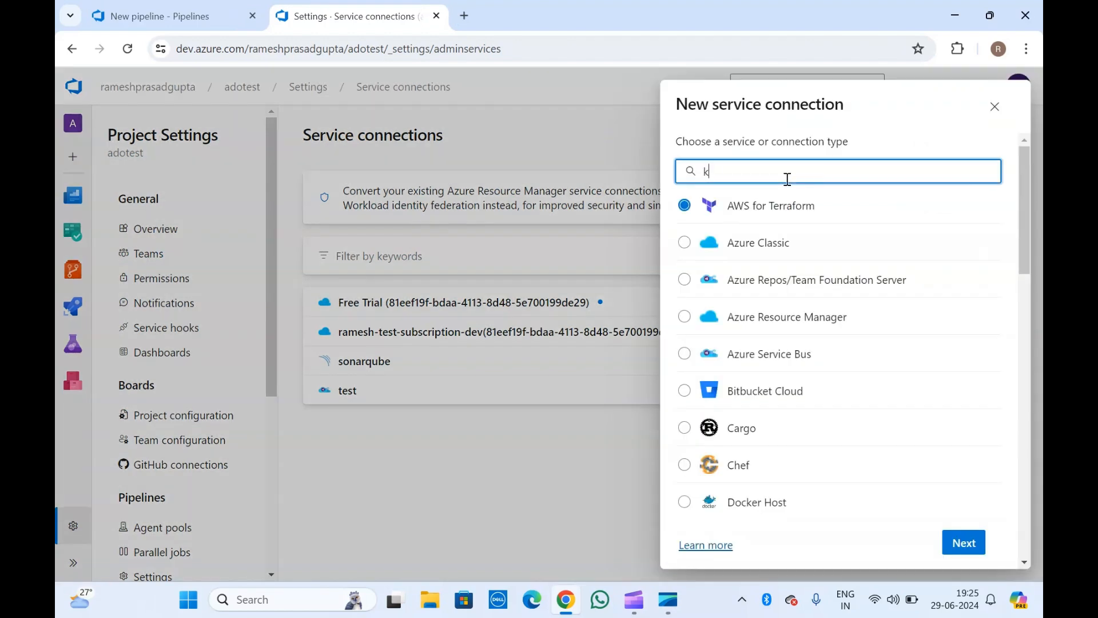
pyautogui.write('uber')
pyautogui.click(978, 252)
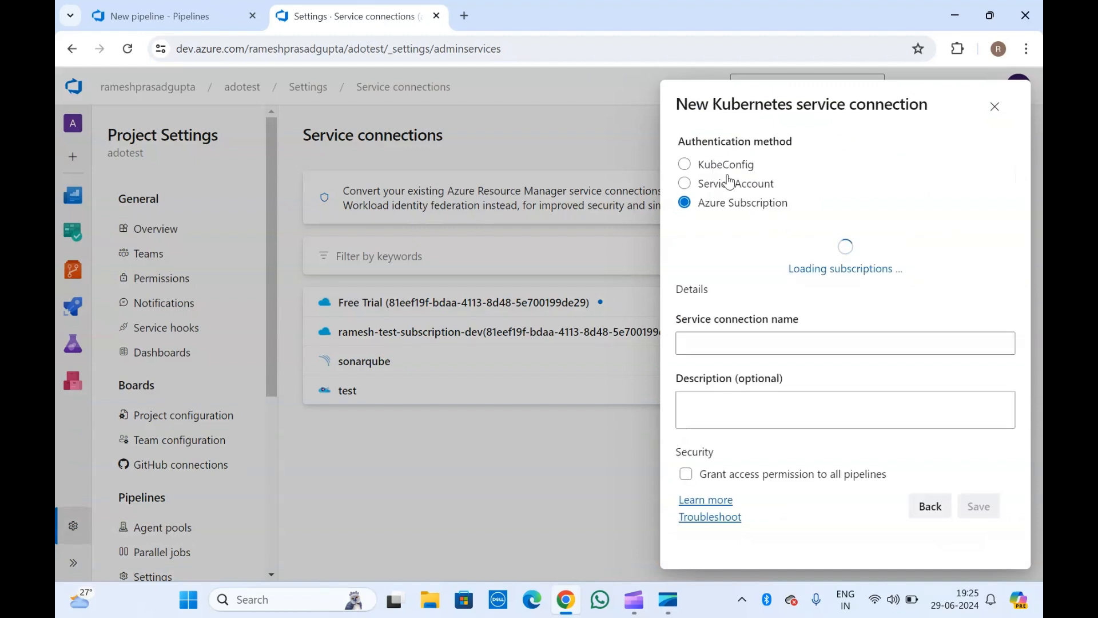
pyautogui.click(729, 182)
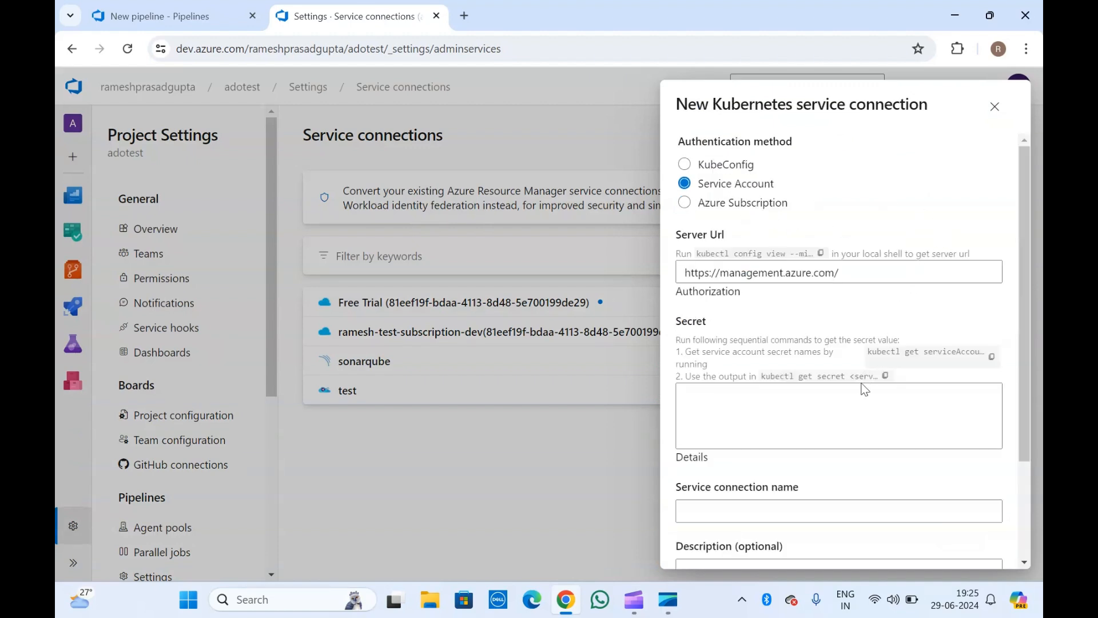
pyautogui.click(796, 254)
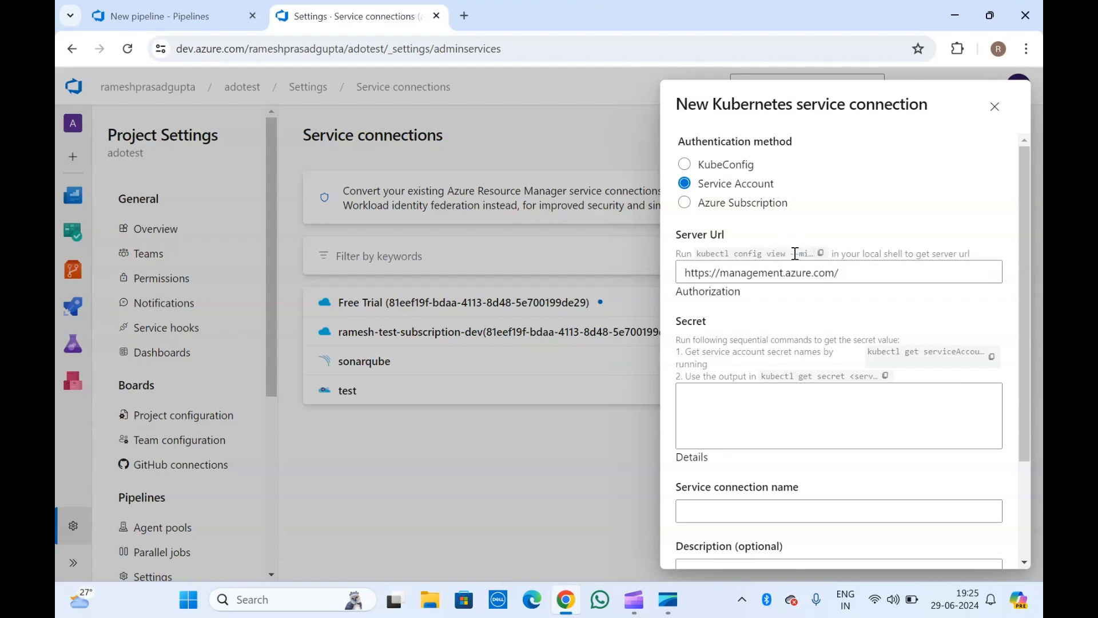
# Step: Go back to the new pipeline and review the Secrets settings of the Kubectl task down to Secret name
pyautogui.click(199, 13)
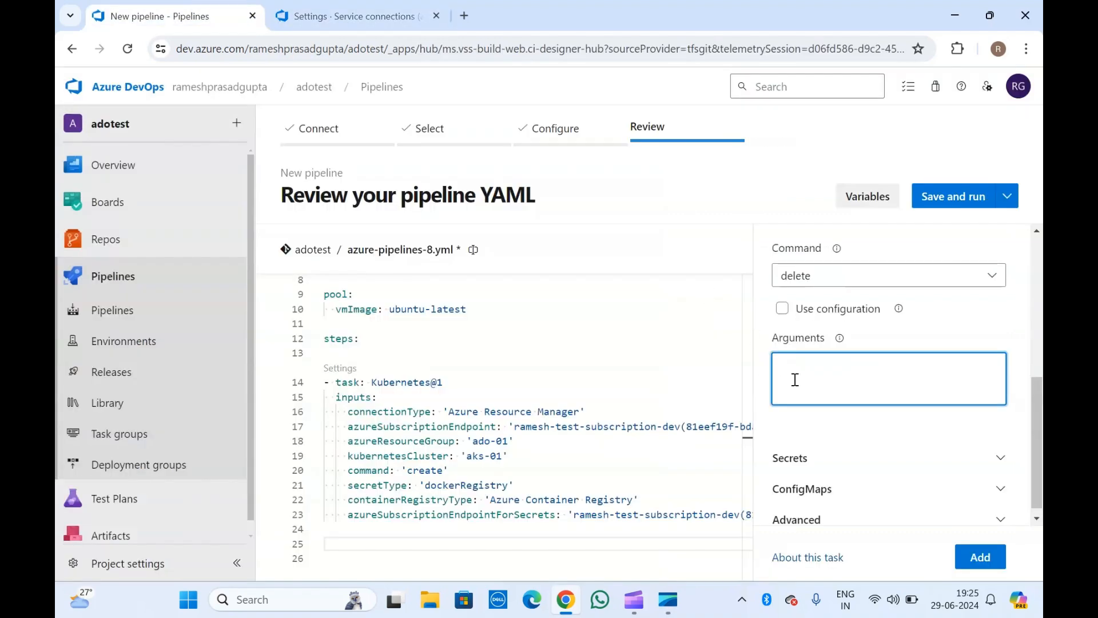
pyautogui.scroll(-1, 828, 381)
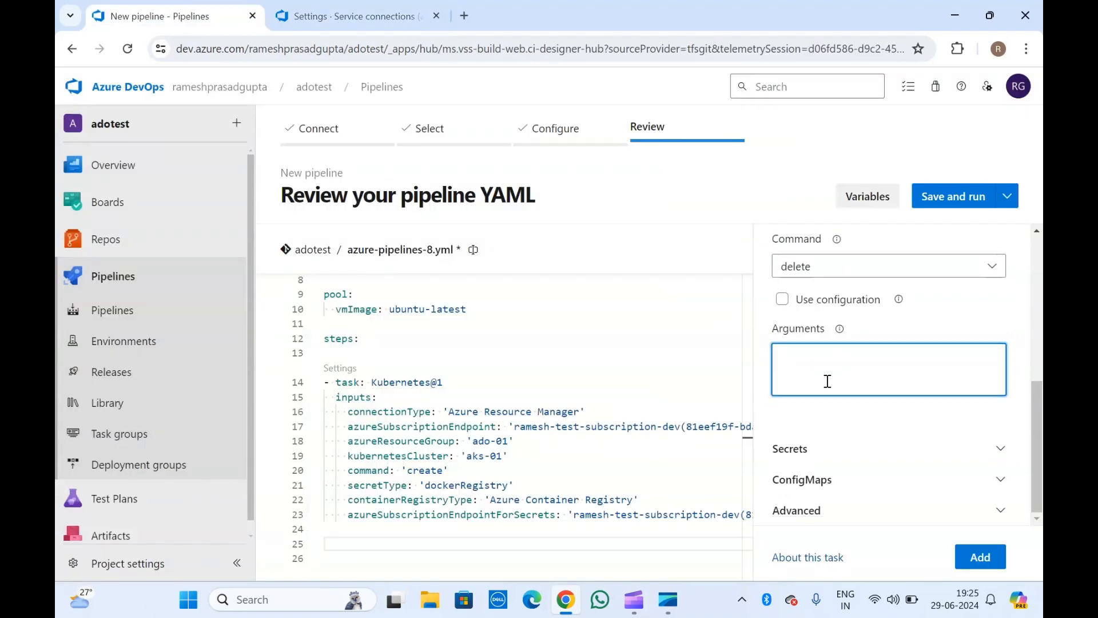
pyautogui.click(802, 448)
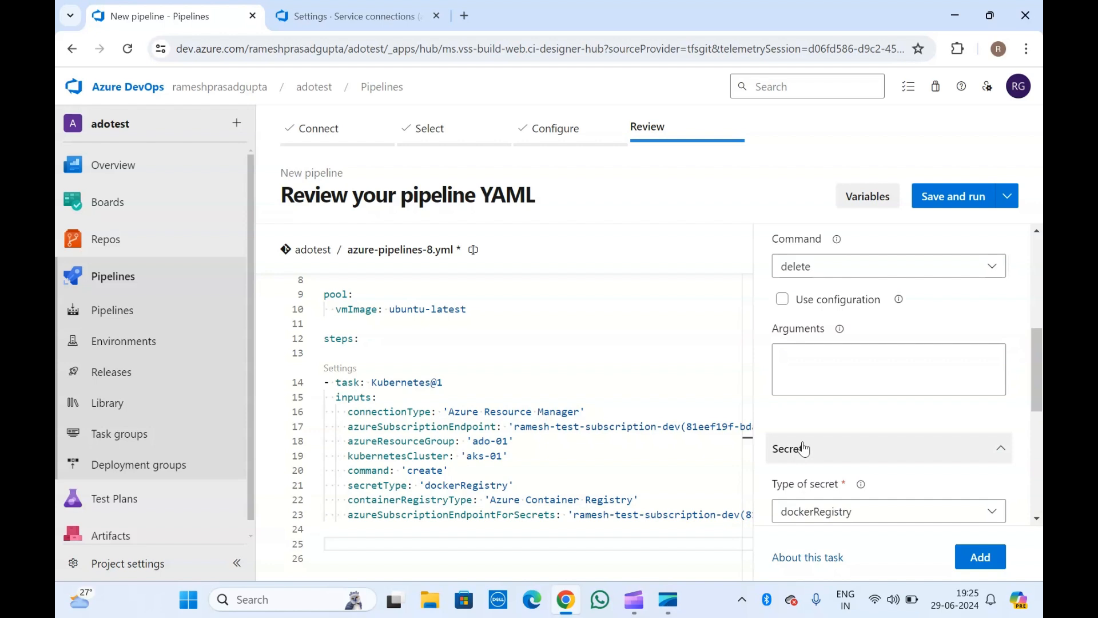
pyautogui.scroll(-4, 803, 449)
pyautogui.scroll(-3, 803, 446)
pyautogui.click(804, 442)
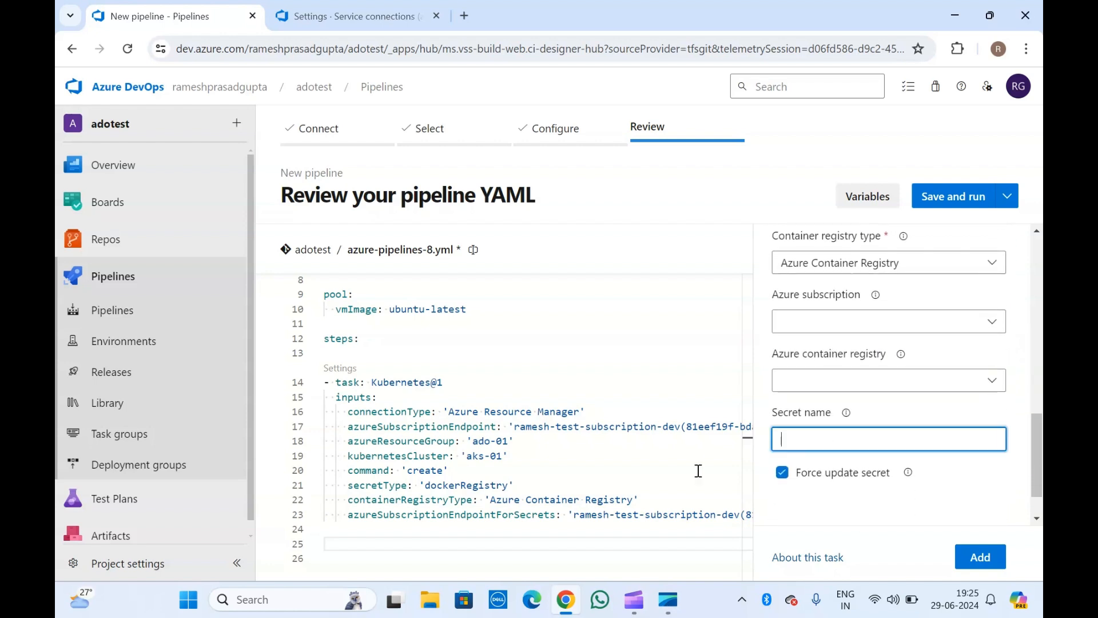
# Step: Add the configured Kubectl task at line 25 of azure-pipelines-8.yml, below the existing Kubernetes task
pyautogui.scroll(-2, 482, 437)
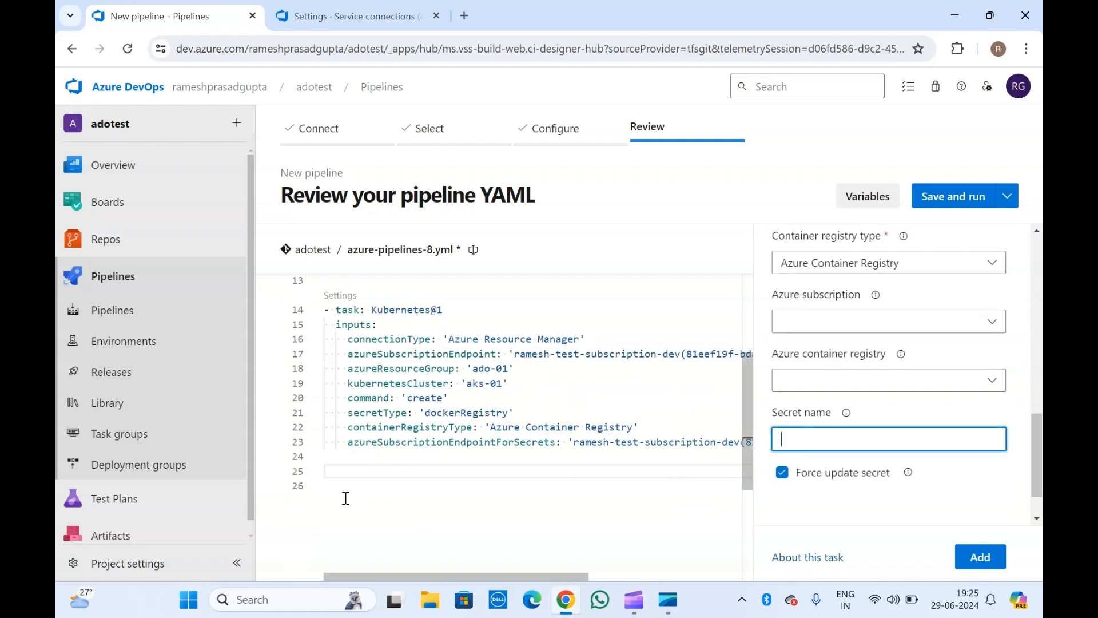
pyautogui.click(335, 470)
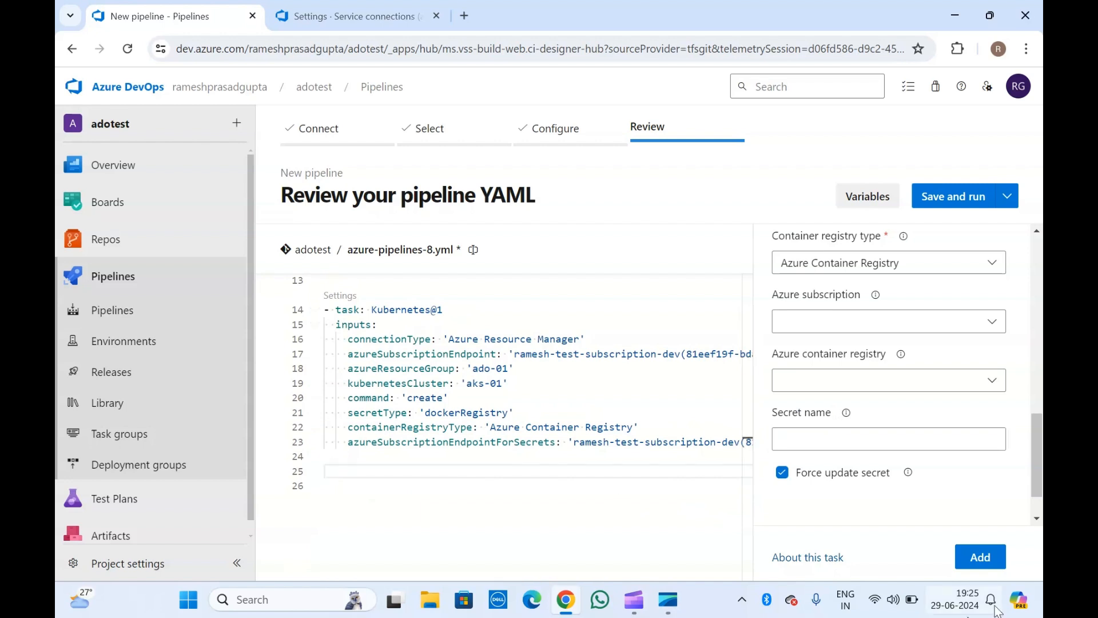
pyautogui.click(981, 557)
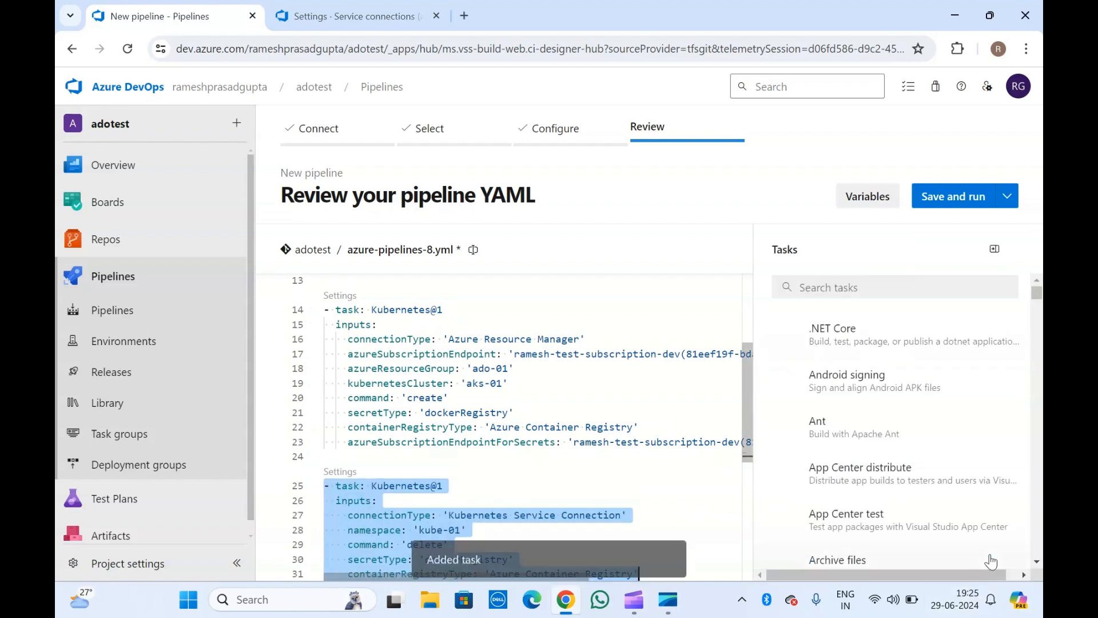
# Step: Compare the connectionType inputs of the two Kubernetes@1 tasks in the pipeline YAML
pyautogui.scroll(-2, 483, 410)
pyautogui.click(483, 411)
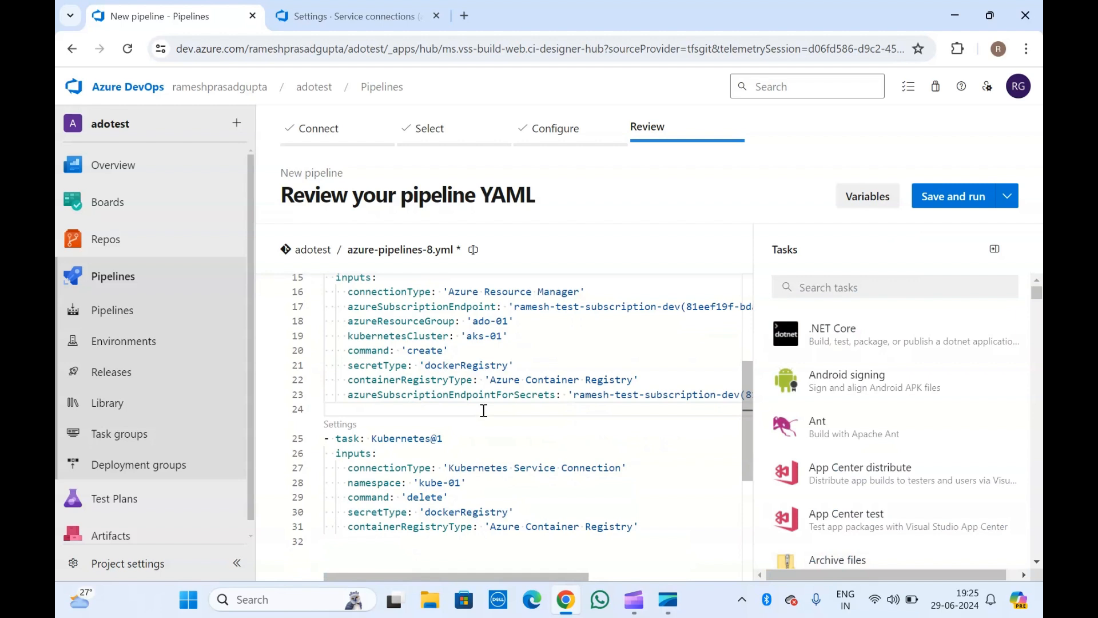
pyautogui.doubleClick(385, 466)
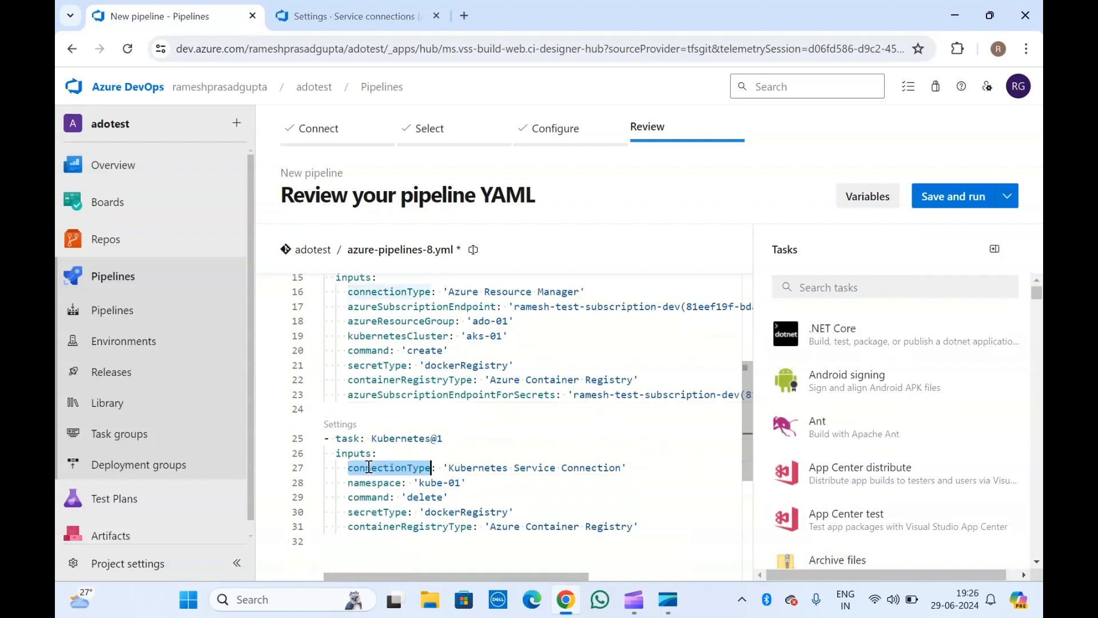
pyautogui.doubleClick(541, 293)
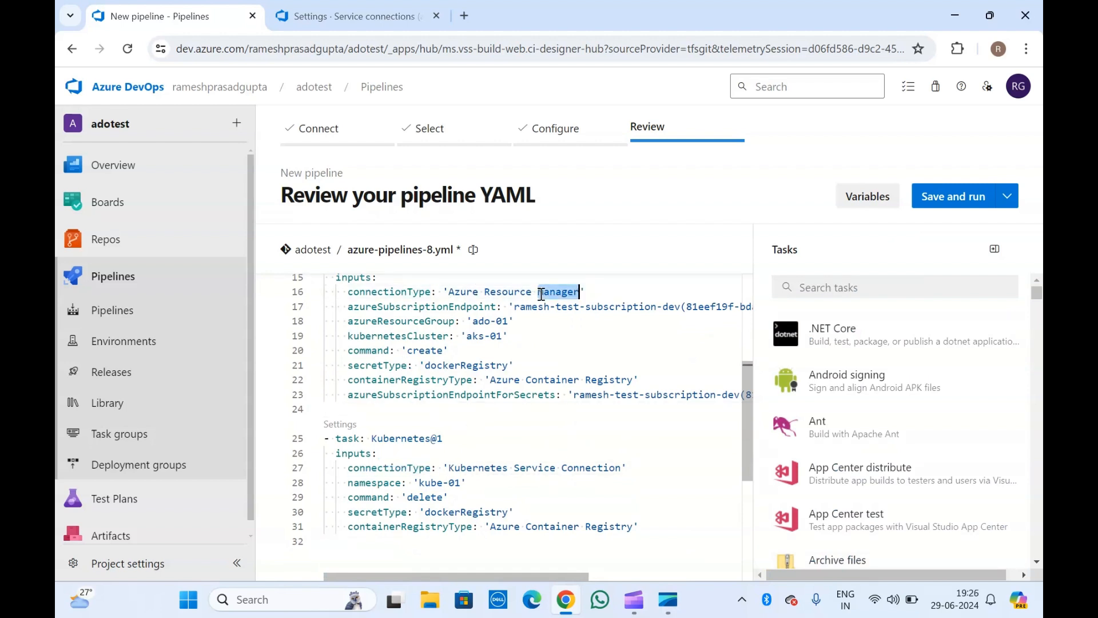
pyautogui.click(457, 282)
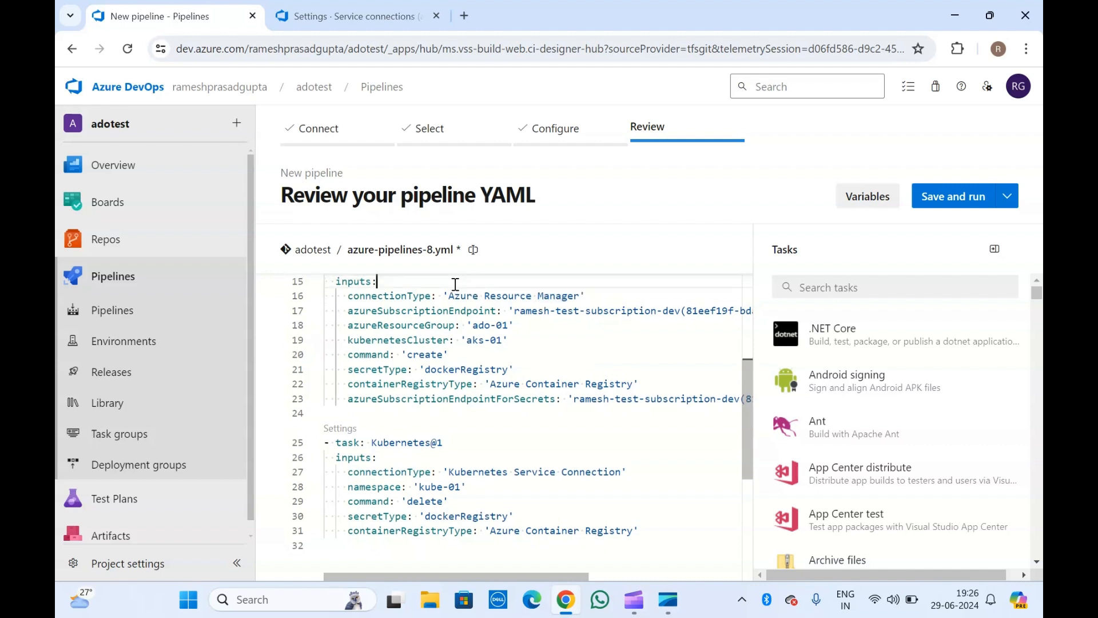
pyautogui.doubleClick(380, 473)
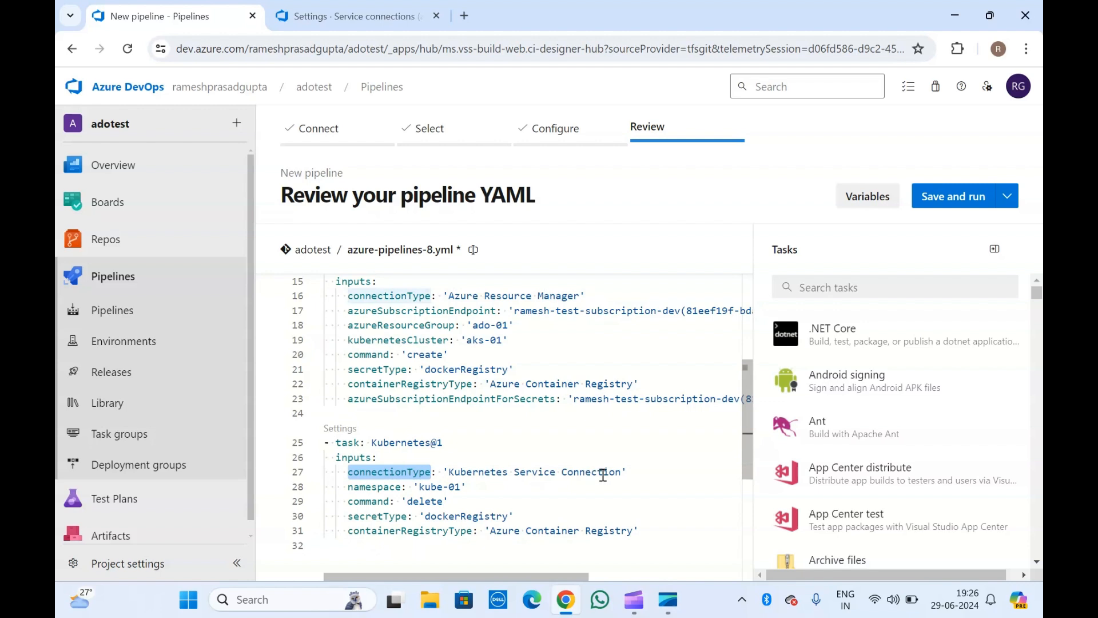
# Step: Review the connection type, namespace and command inputs of the second Kubernetes@1 task against the subscription inputs of the first one
pyautogui.click(623, 471)
pyautogui.doubleClick(622, 472)
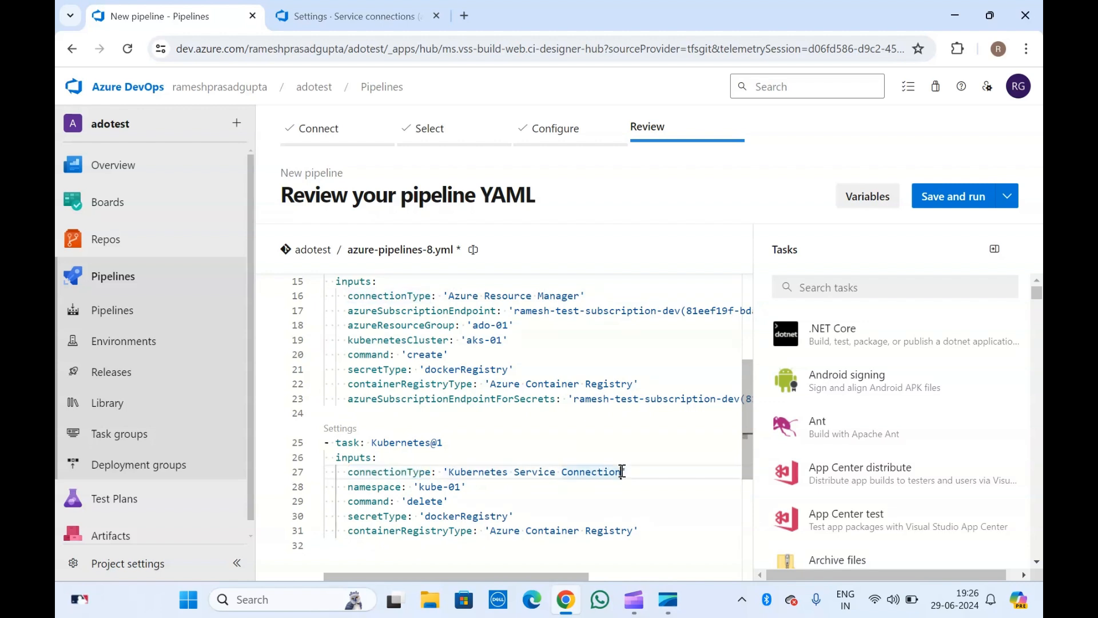
pyautogui.doubleClick(416, 502)
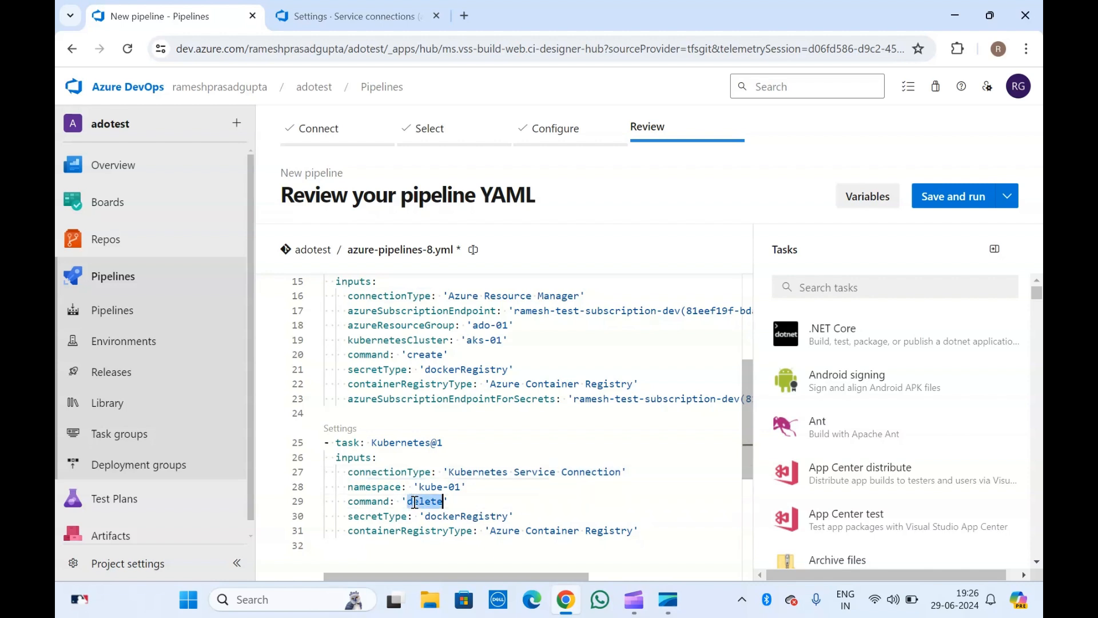
pyautogui.doubleClick(373, 486)
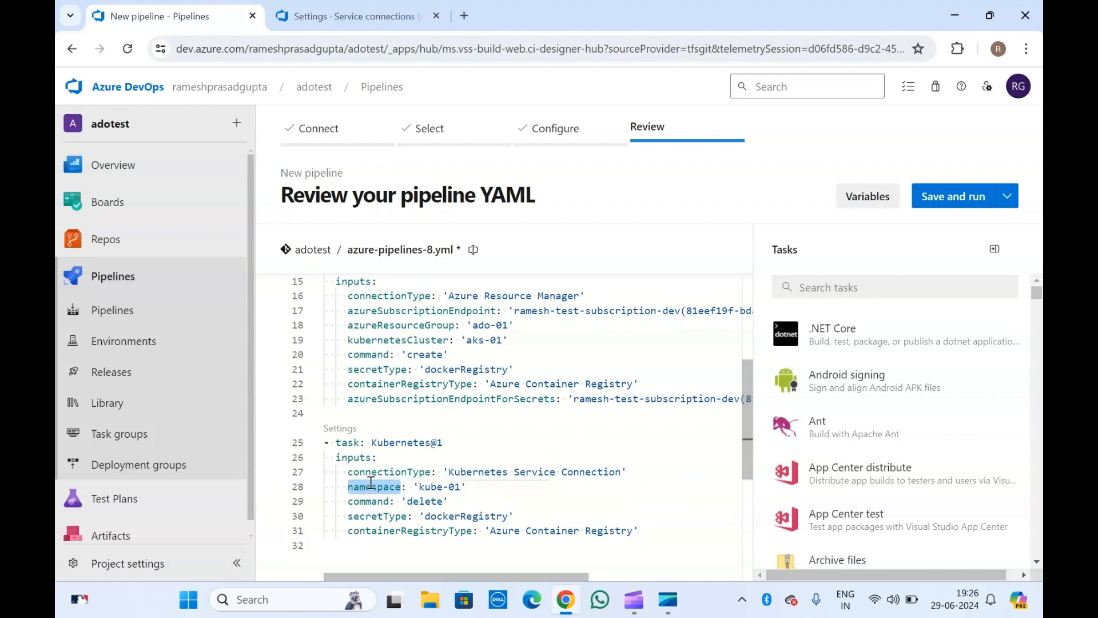
pyautogui.doubleClick(383, 311)
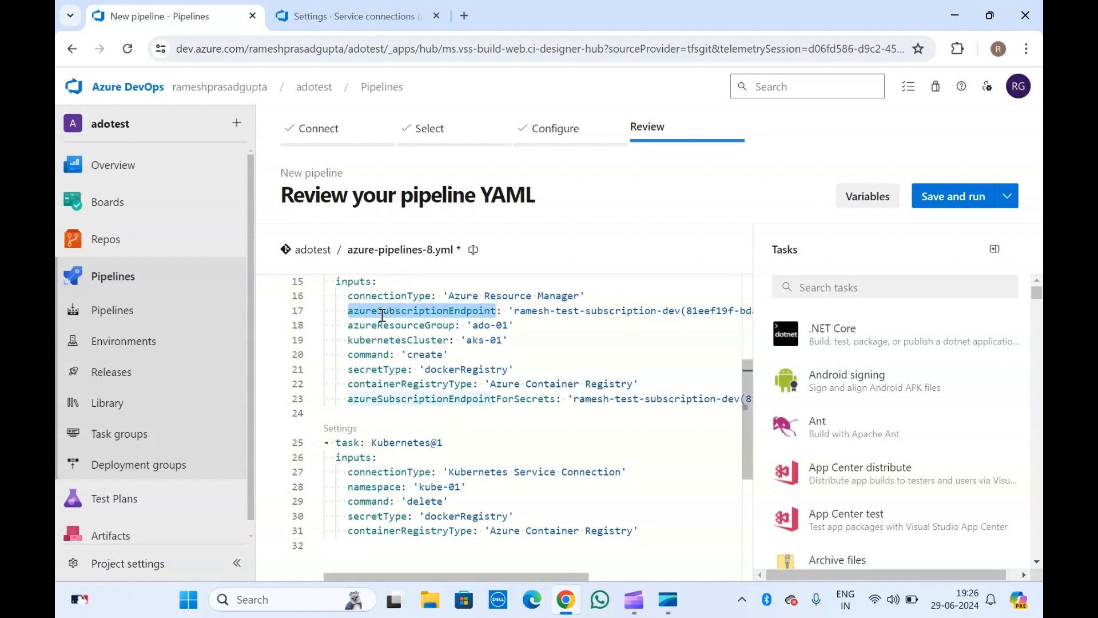
pyautogui.click(544, 488)
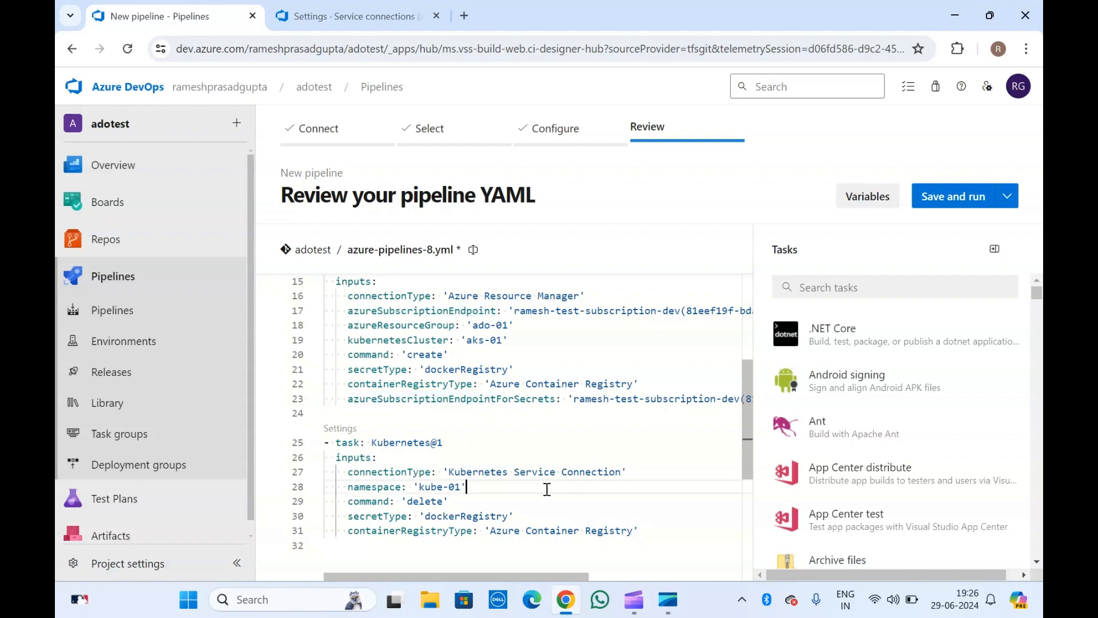
pyautogui.scroll(1, 547, 491)
pyautogui.scroll(1, 547, 489)
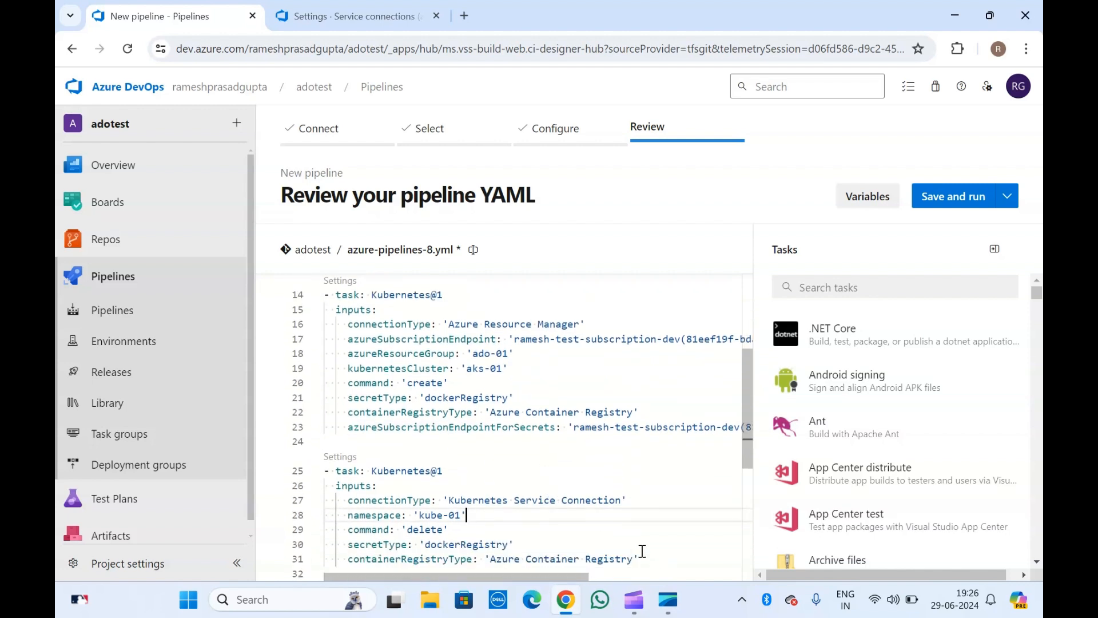
pyautogui.moveTo(644, 558); pyautogui.dragTo(316, 304)
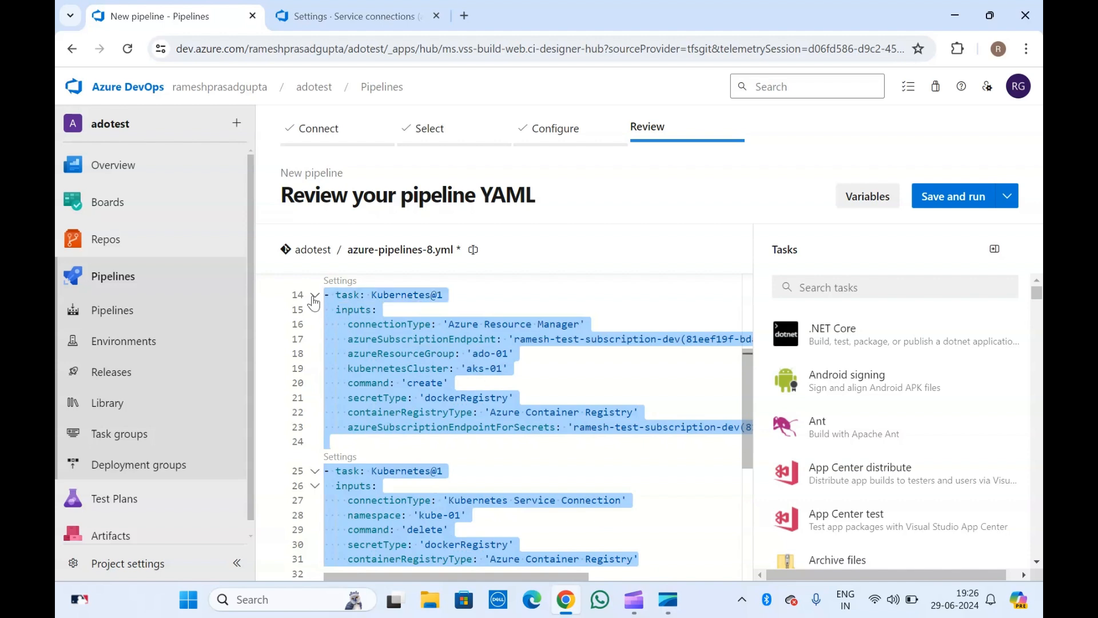
pyautogui.click(546, 501)
pyautogui.scroll(-3, 549, 501)
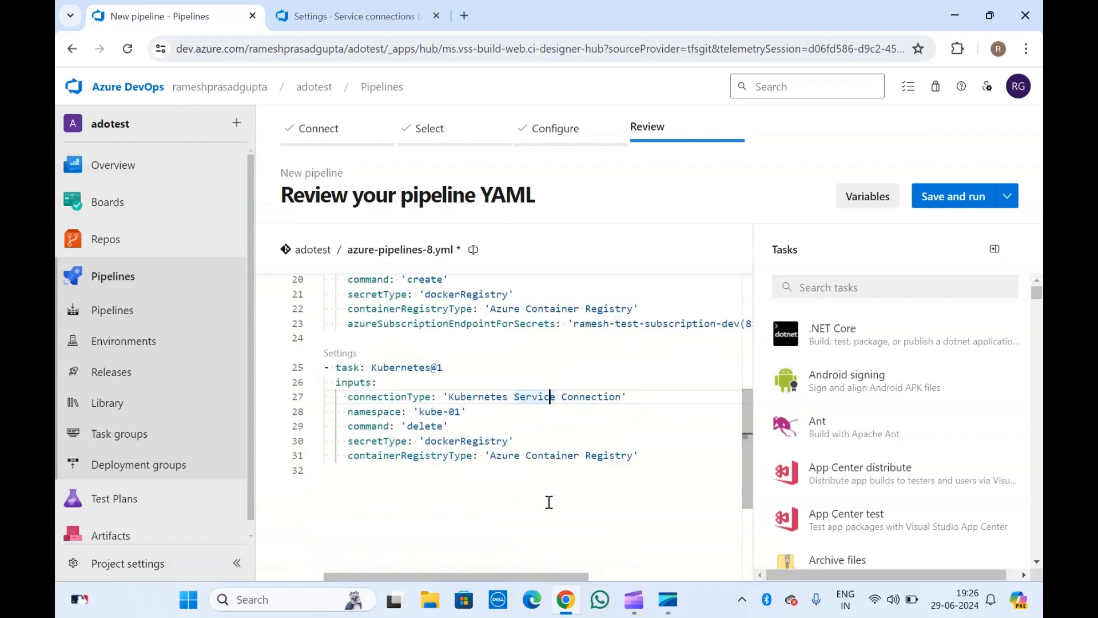
# Step: Make room for another task on an empty, unindented line 33 below the second Kubernetes@1 task
pyautogui.click(657, 406)
pyautogui.press('Return')
pyautogui.press('Return')
pyautogui.press('BackSpace')
pyautogui.press('BackSpace')
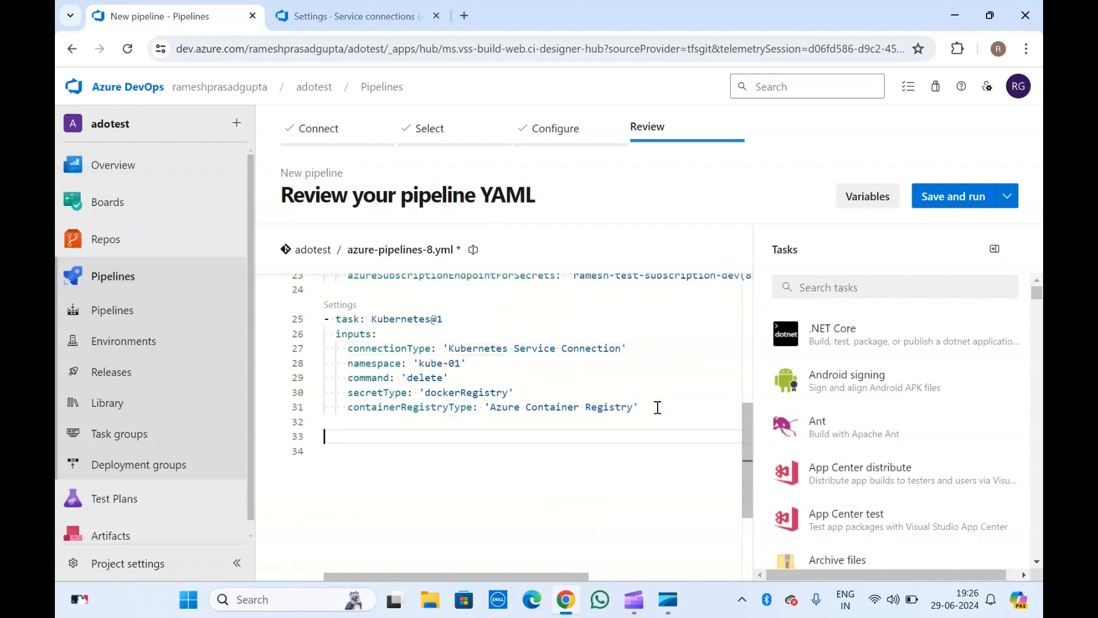
# Step: Search the tasks for "kuber" and open the Deploy to Kubernetes task with the deploy action selected
pyautogui.click(850, 285)
pyautogui.write('kuber')
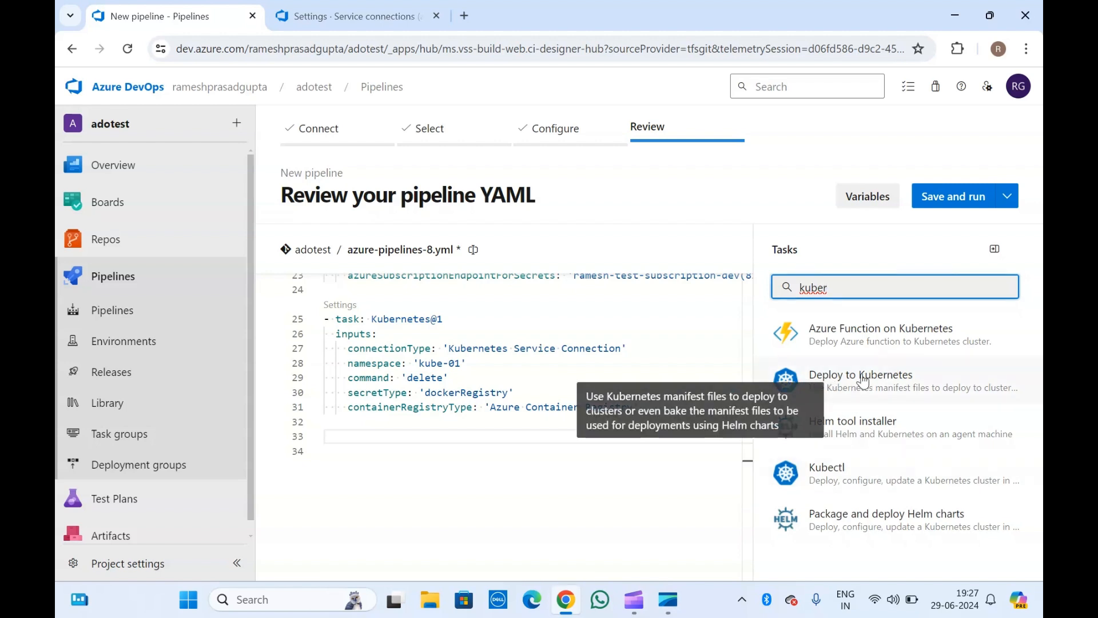
pyautogui.click(865, 384)
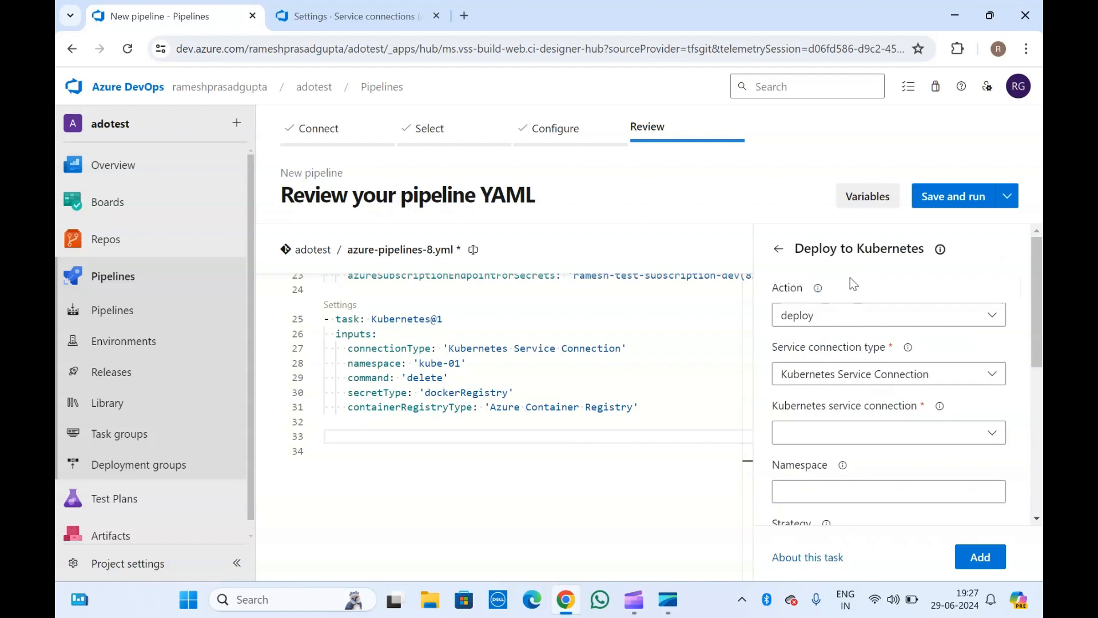
pyautogui.click(866, 318)
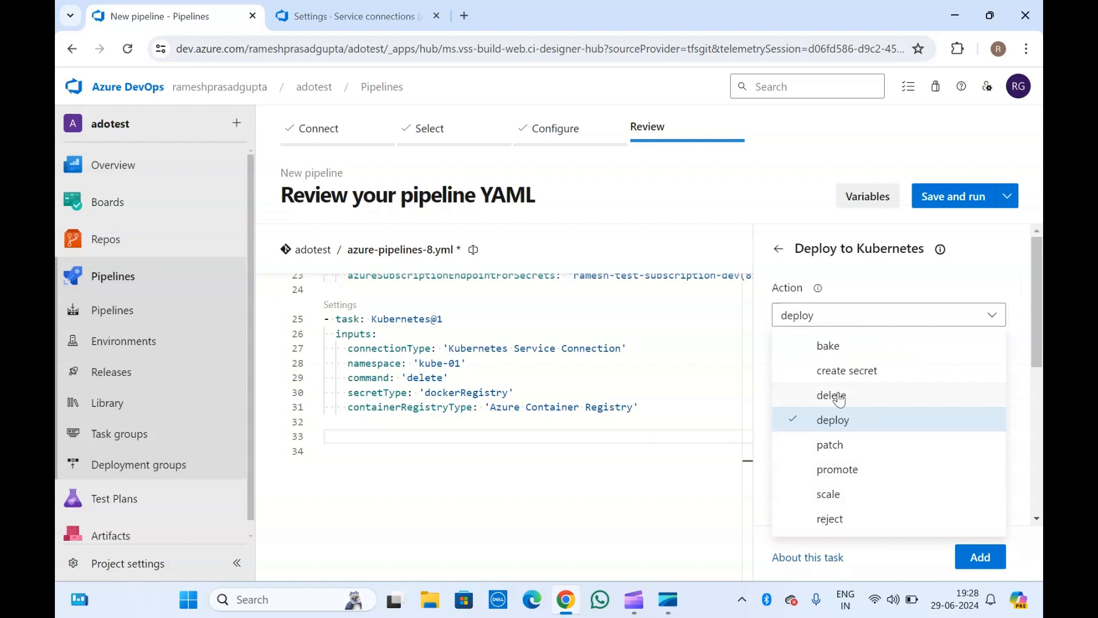
pyautogui.click(836, 420)
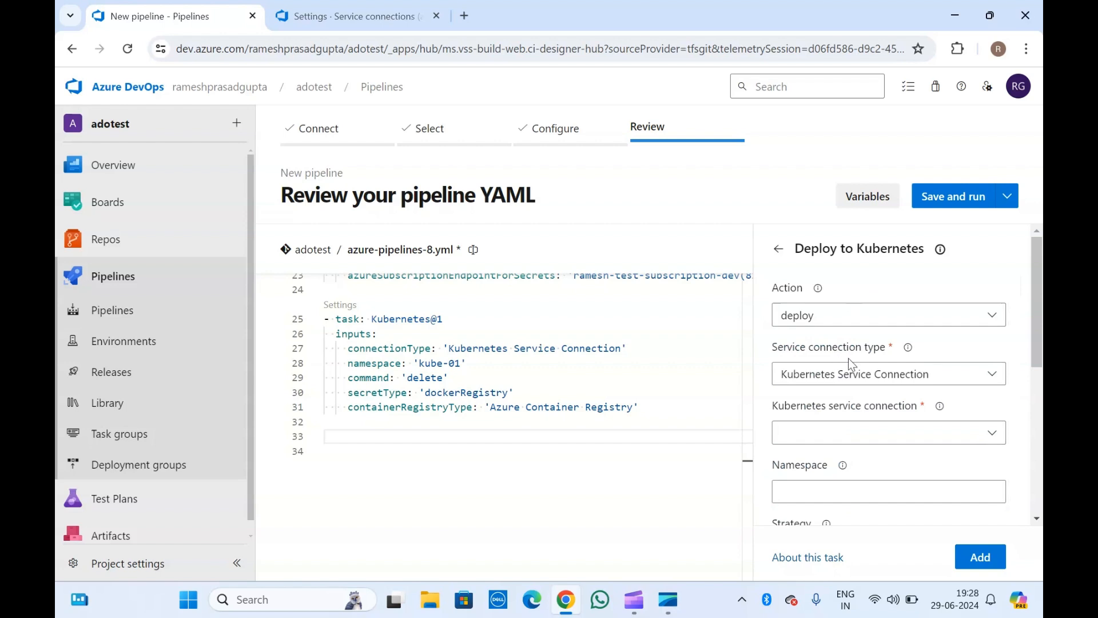
# Step: Set the deploy task's service connection type to Azure Resource Manager and choose the dev test Azure subscription
pyautogui.scroll(-1, 854, 352)
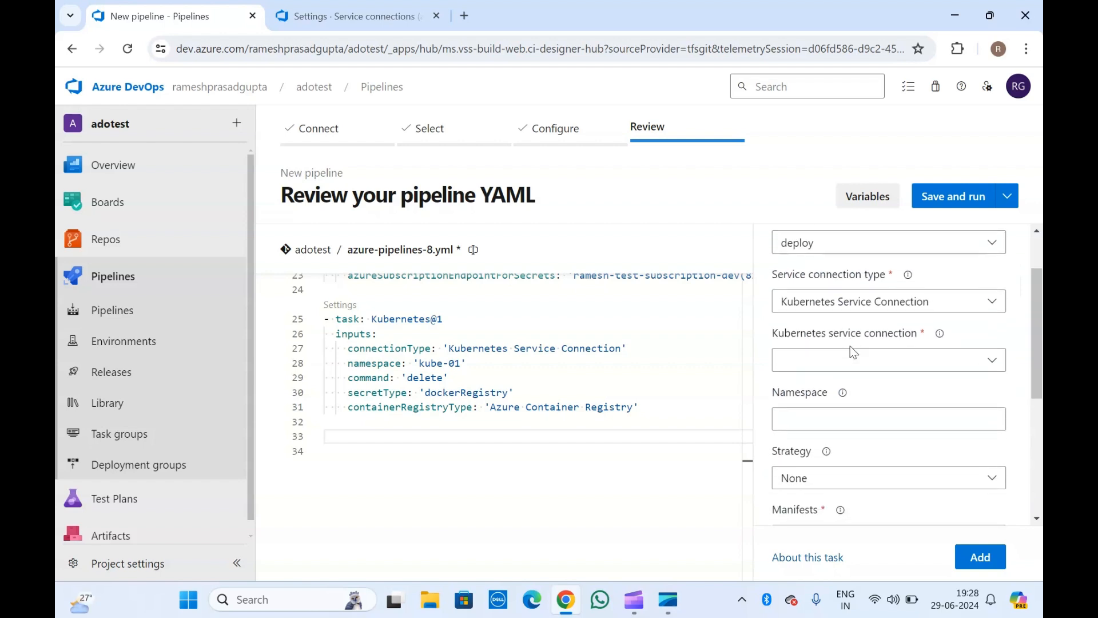
pyautogui.click(899, 306)
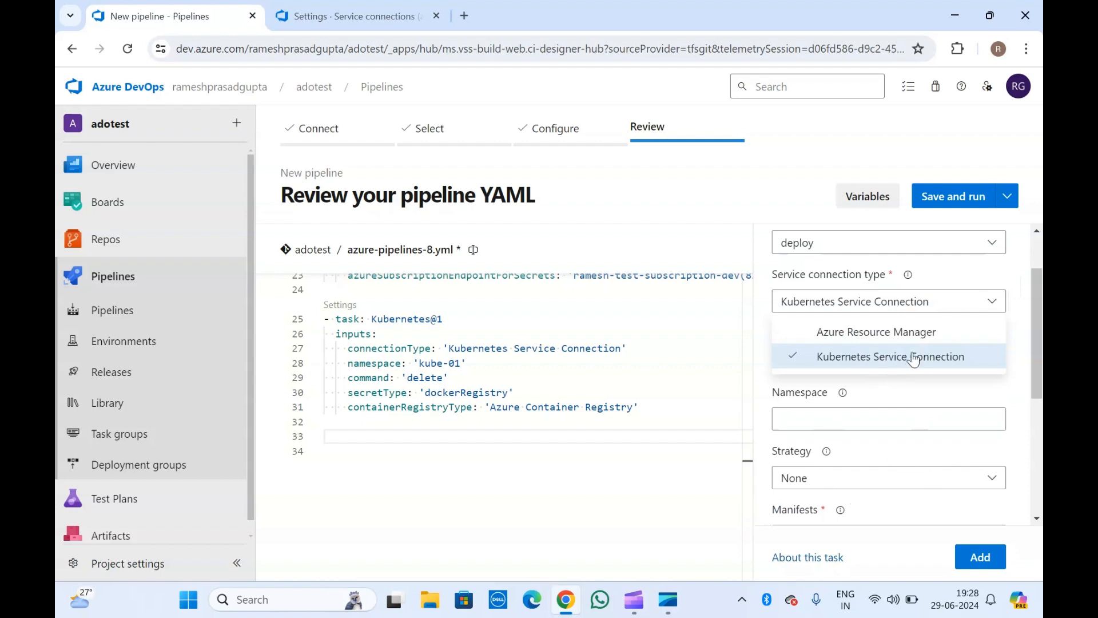
pyautogui.click(889, 339)
pyautogui.click(871, 359)
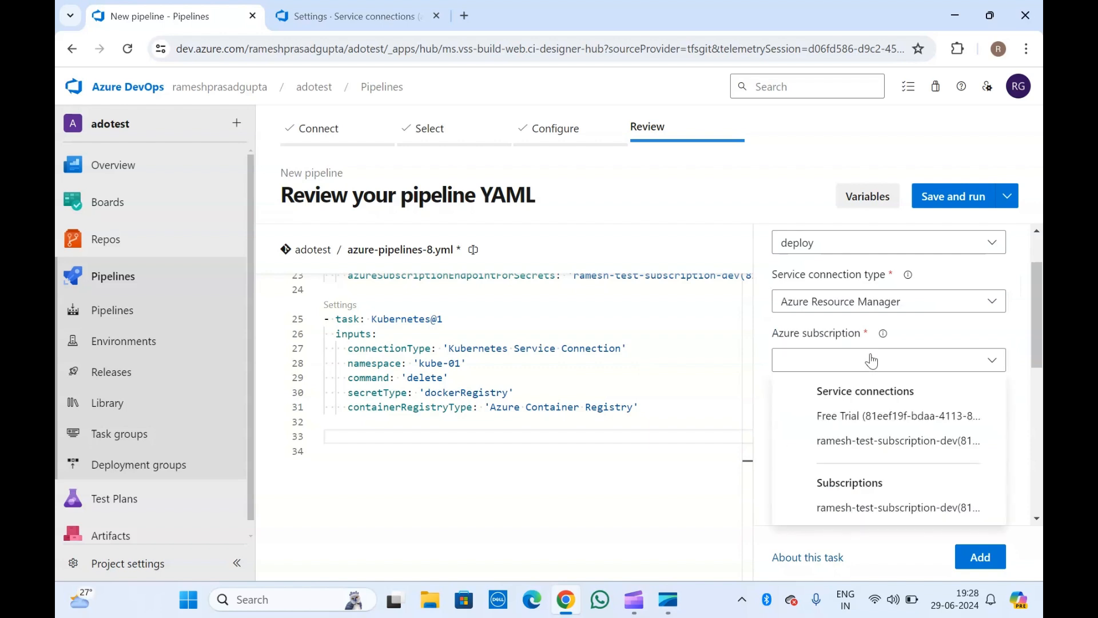
pyautogui.click(868, 420)
pyautogui.scroll(-2, 887, 412)
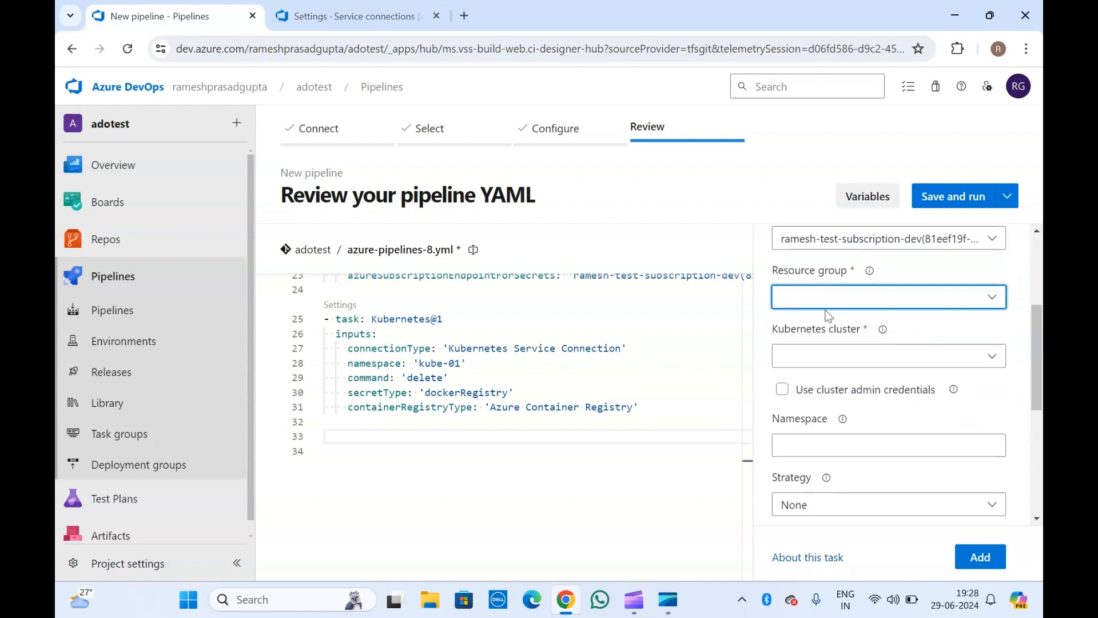
# Step: Set the deploy task's resource group to ado-01 and its Kubernetes cluster to aks-01
pyautogui.write('ado-01')
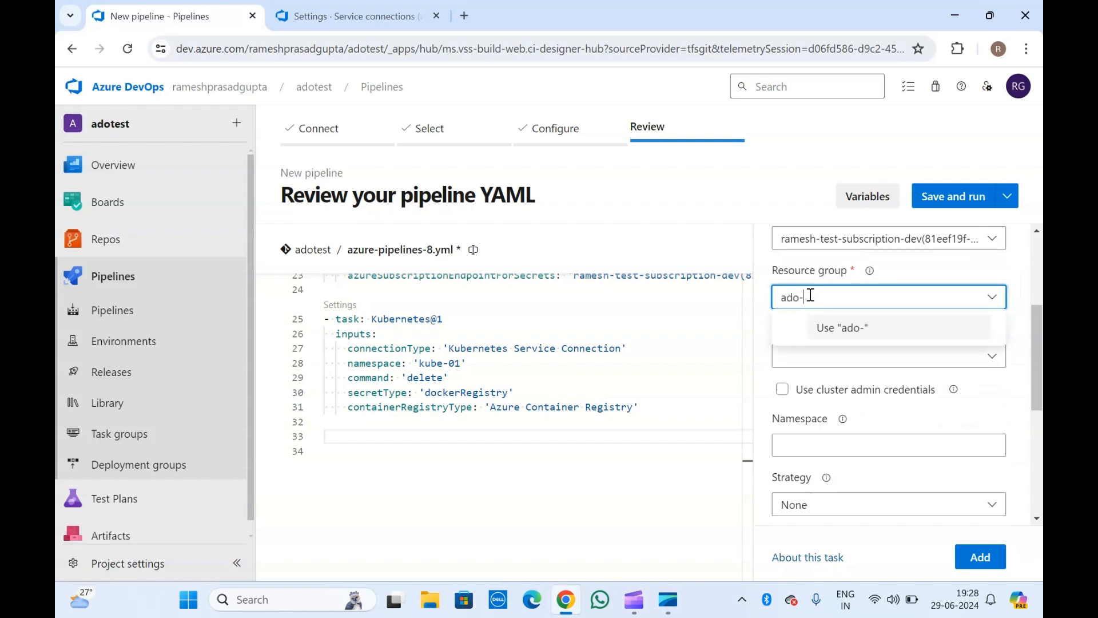
pyautogui.click(840, 324)
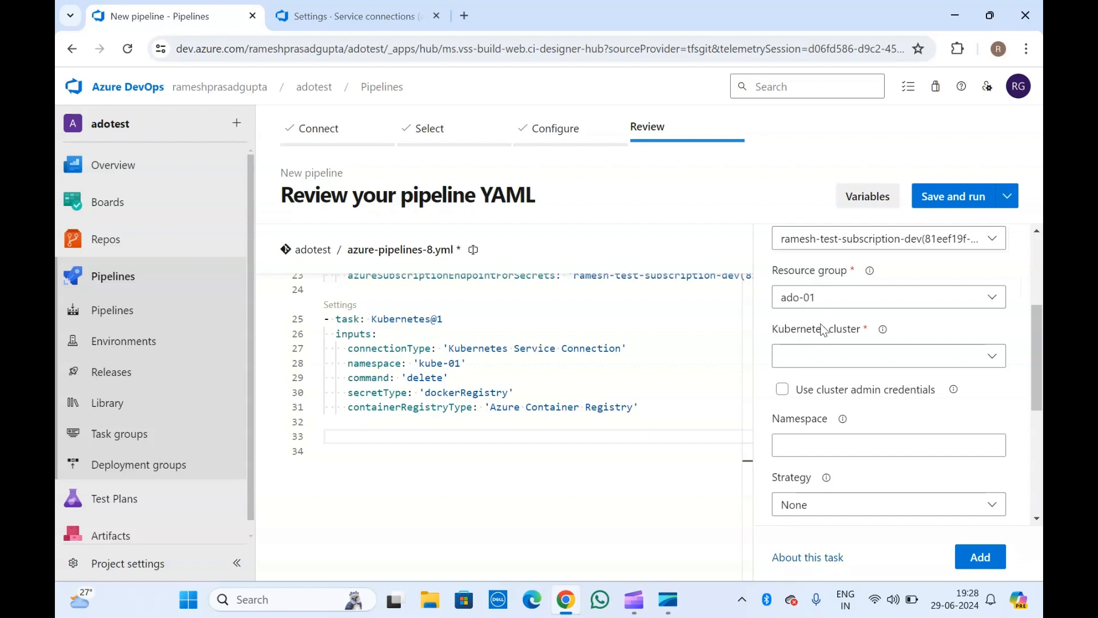
pyautogui.click(810, 360)
pyautogui.write('aks-01')
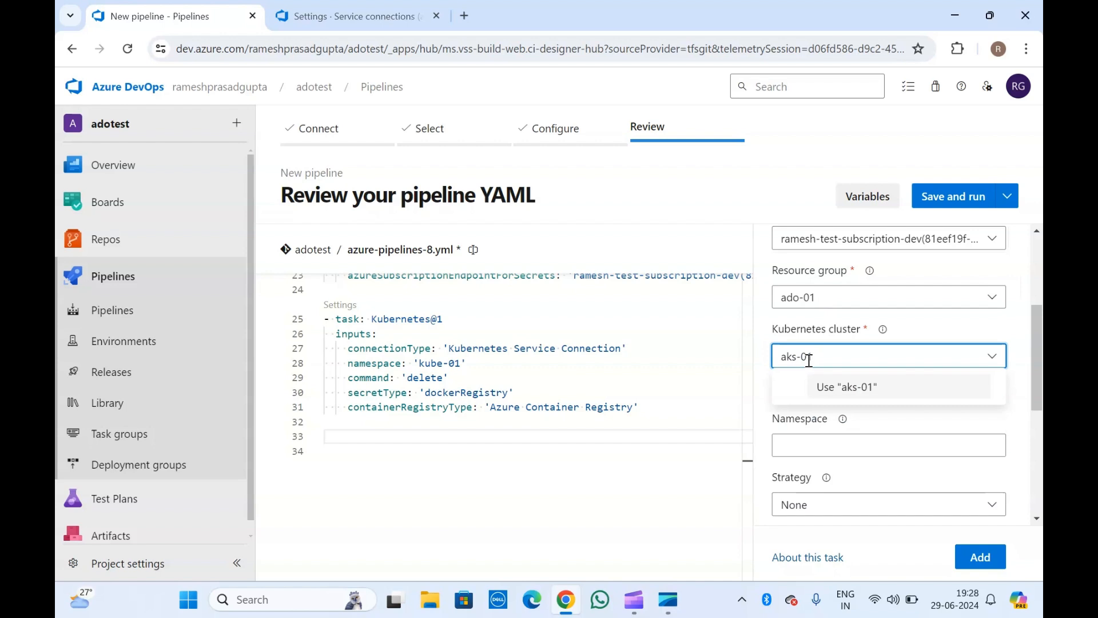
pyautogui.click(848, 386)
pyautogui.click(809, 335)
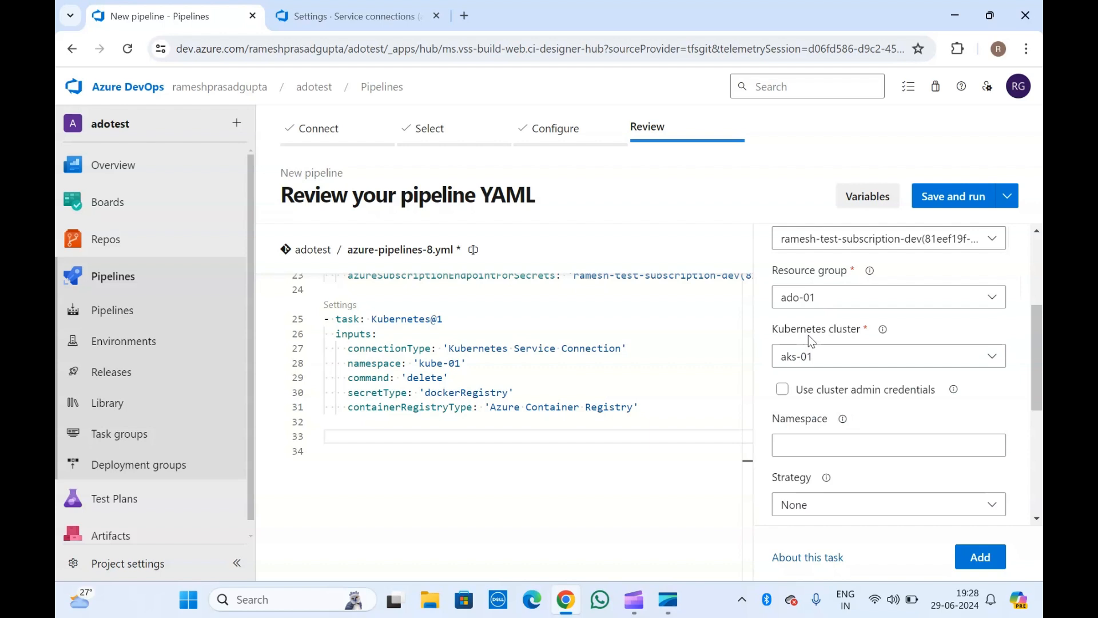
# Step: Enable the use of cluster admin credentials and set the deploy task's namespace to aks-01
pyautogui.scroll(-2, 811, 340)
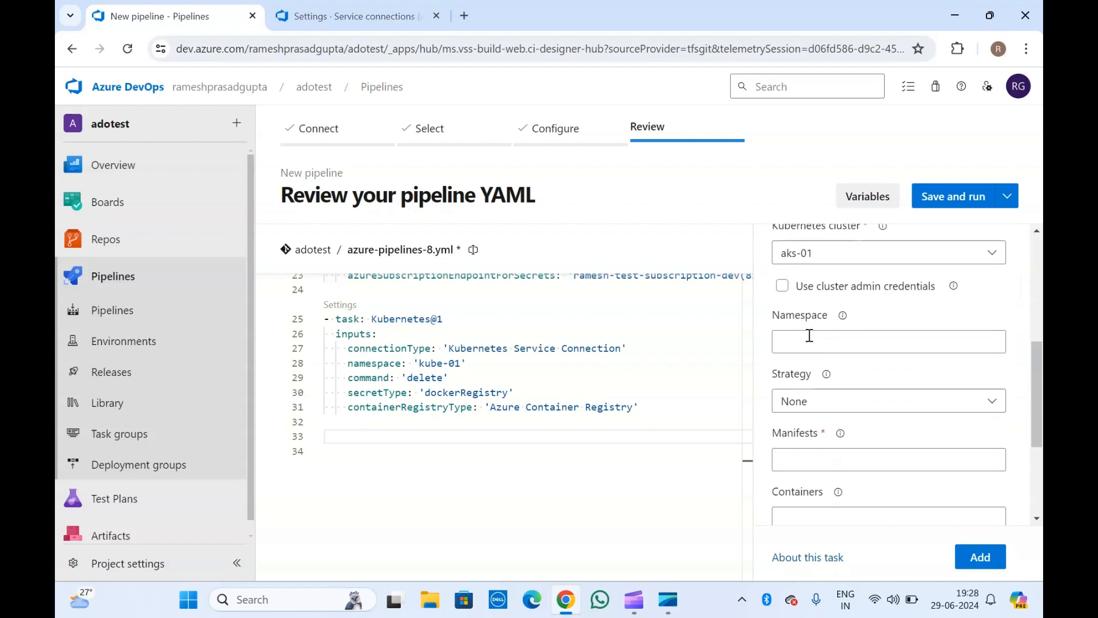
pyautogui.click(880, 292)
pyautogui.click(798, 342)
pyautogui.write('aks-01')
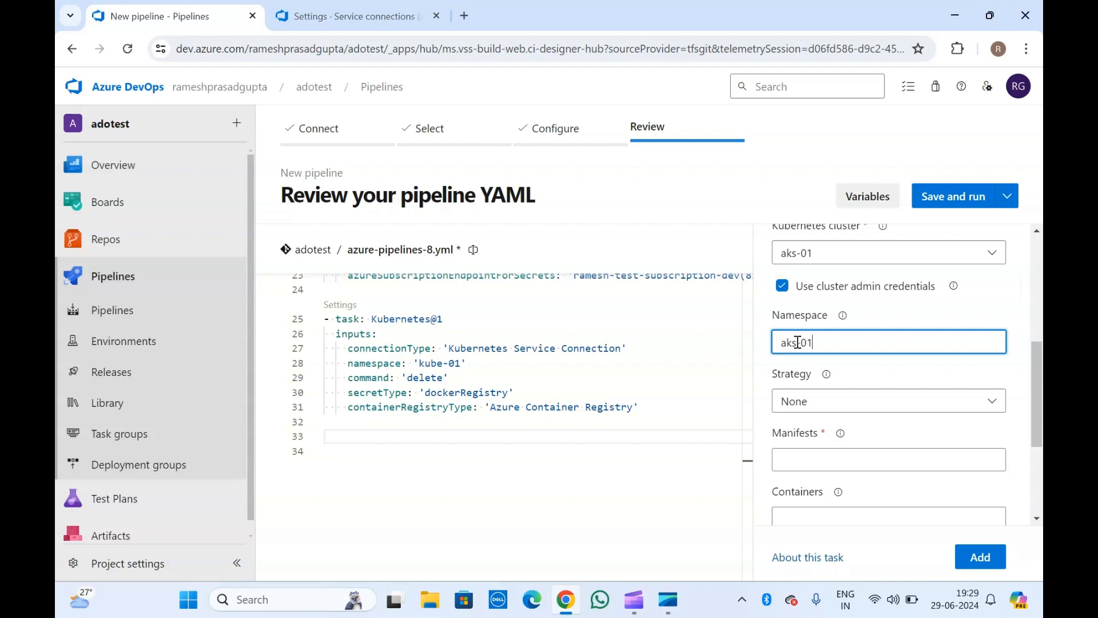
# Step: Try the Canary deployment strategy to view its traffic split options, and return the strategy to None
pyautogui.scroll(-2, 798, 342)
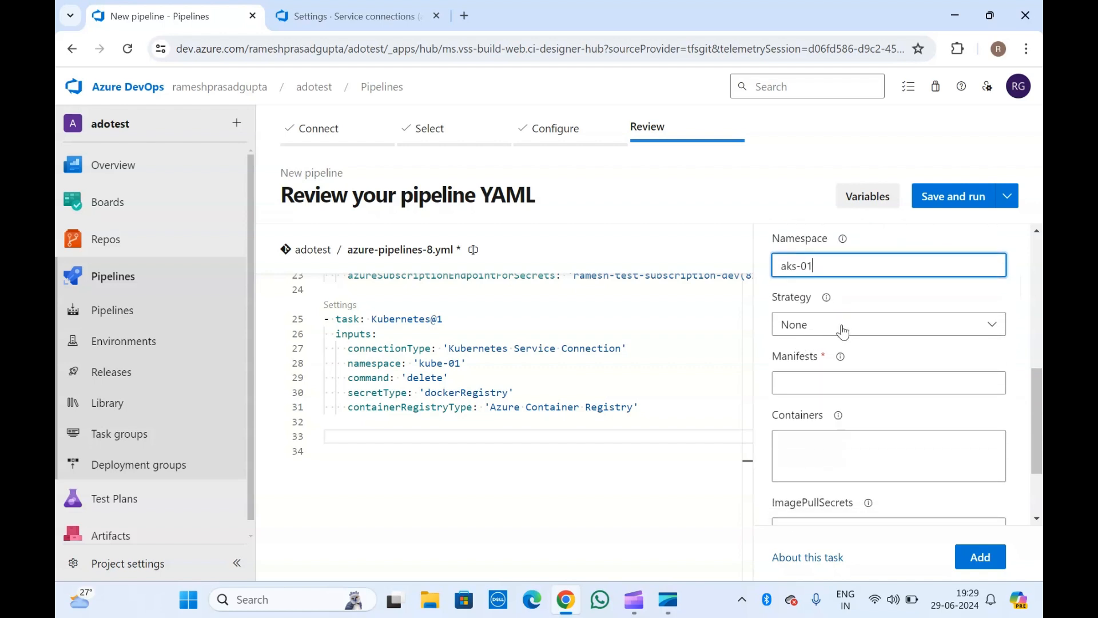
pyautogui.click(852, 329)
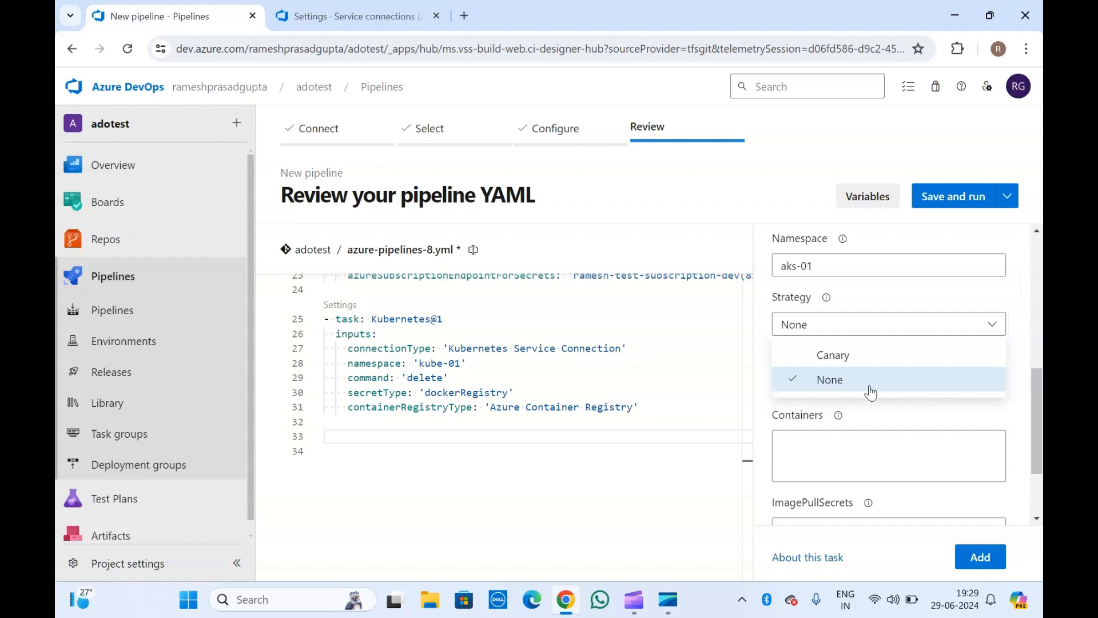
pyautogui.click(852, 358)
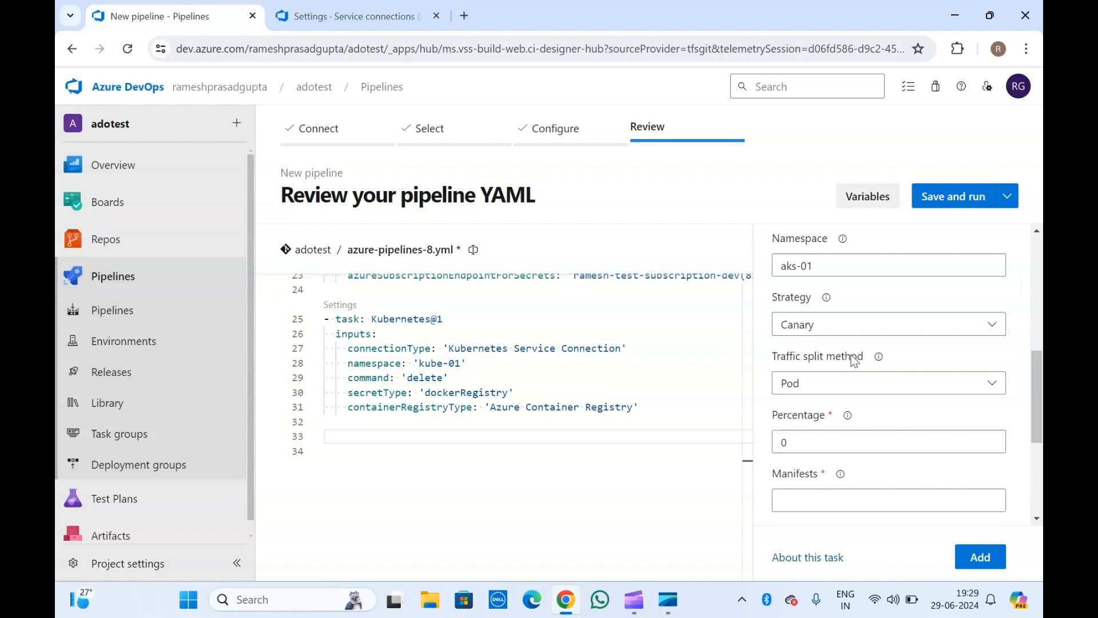
pyautogui.moveTo(828, 303)
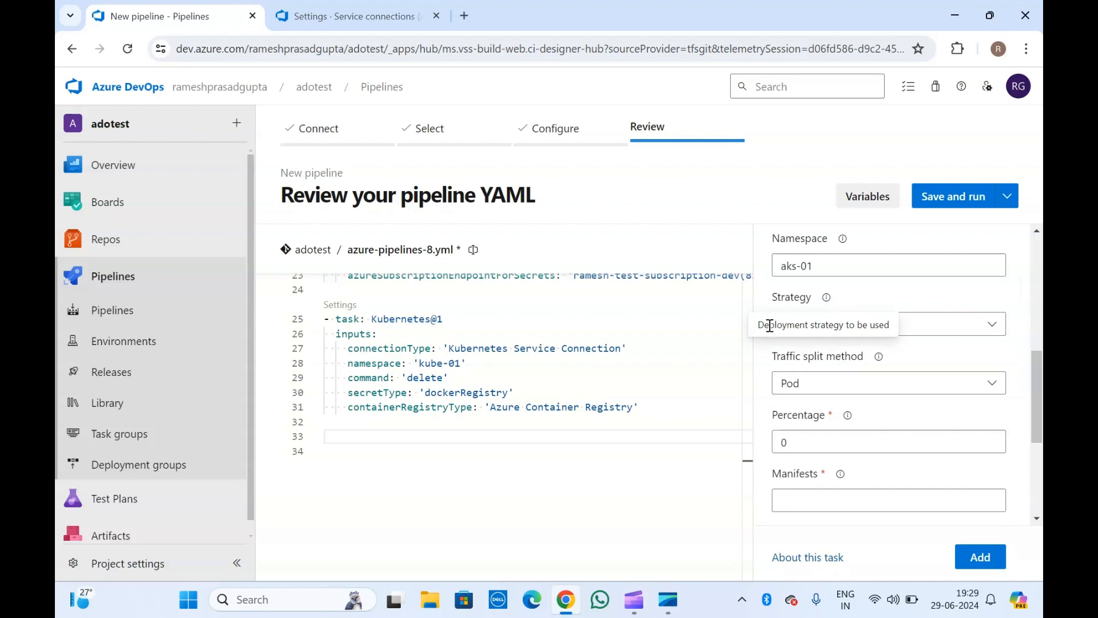
pyautogui.moveTo(770, 325); pyautogui.dragTo(866, 337)
pyautogui.click(880, 332)
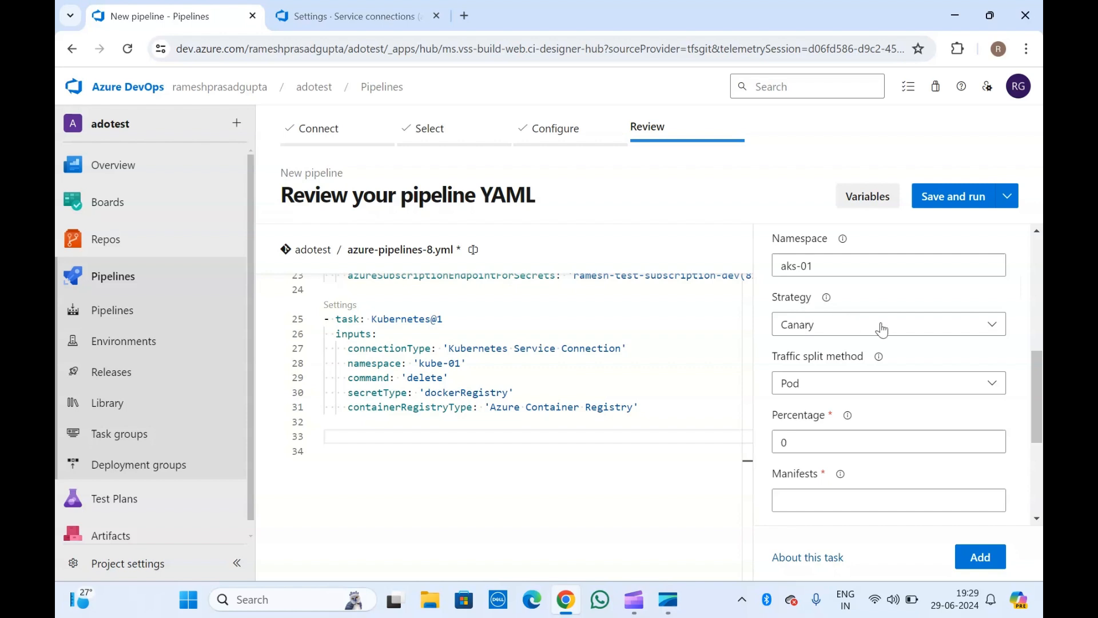
pyautogui.click(845, 327)
pyautogui.click(835, 377)
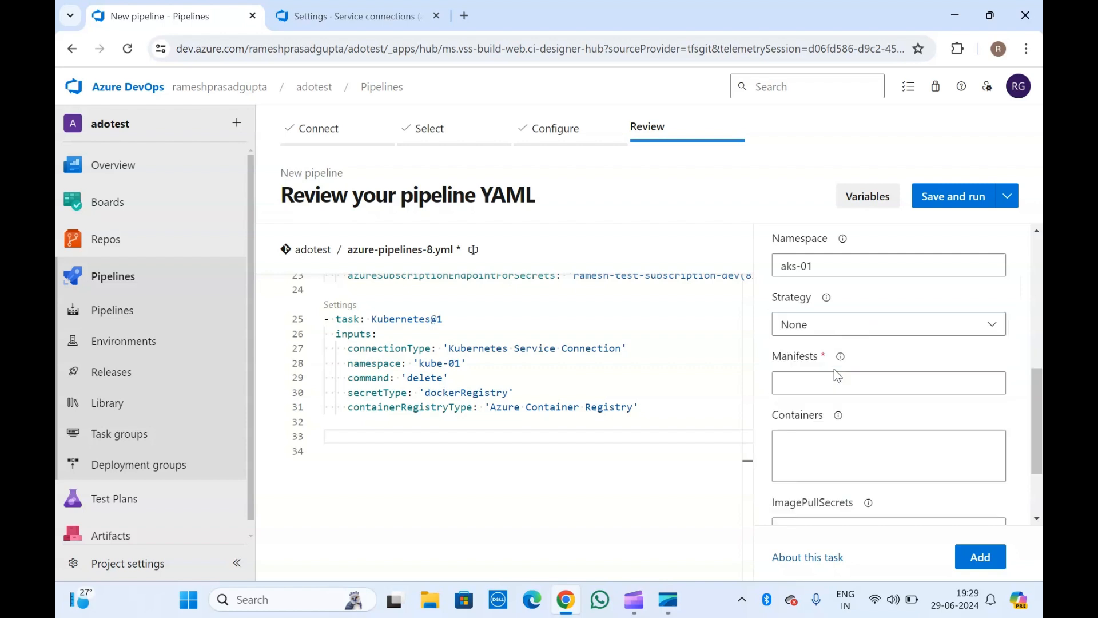
# Step: Read the hint for Manifests and enter .mainefest.yml as the manifest to deploy
pyautogui.scroll(-2, 813, 359)
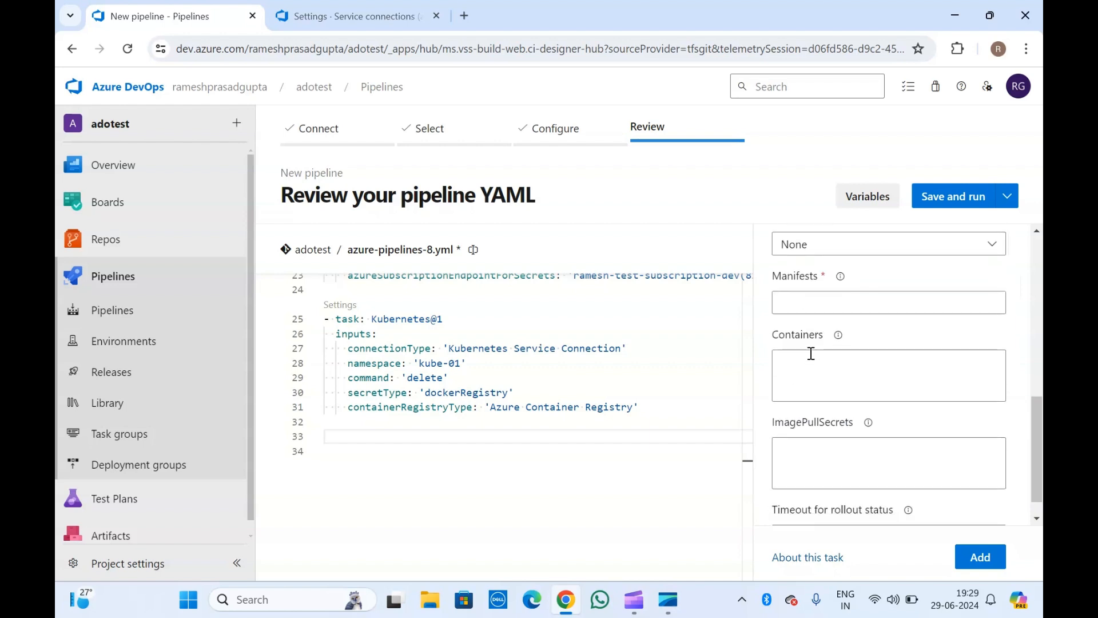
pyautogui.click(816, 300)
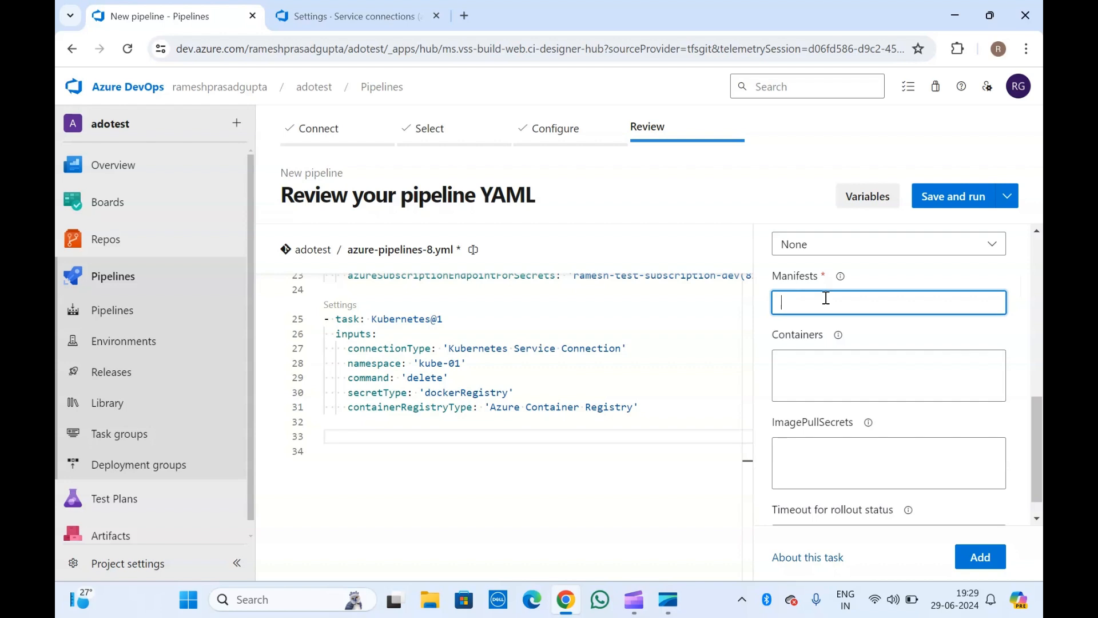
pyautogui.click(841, 283)
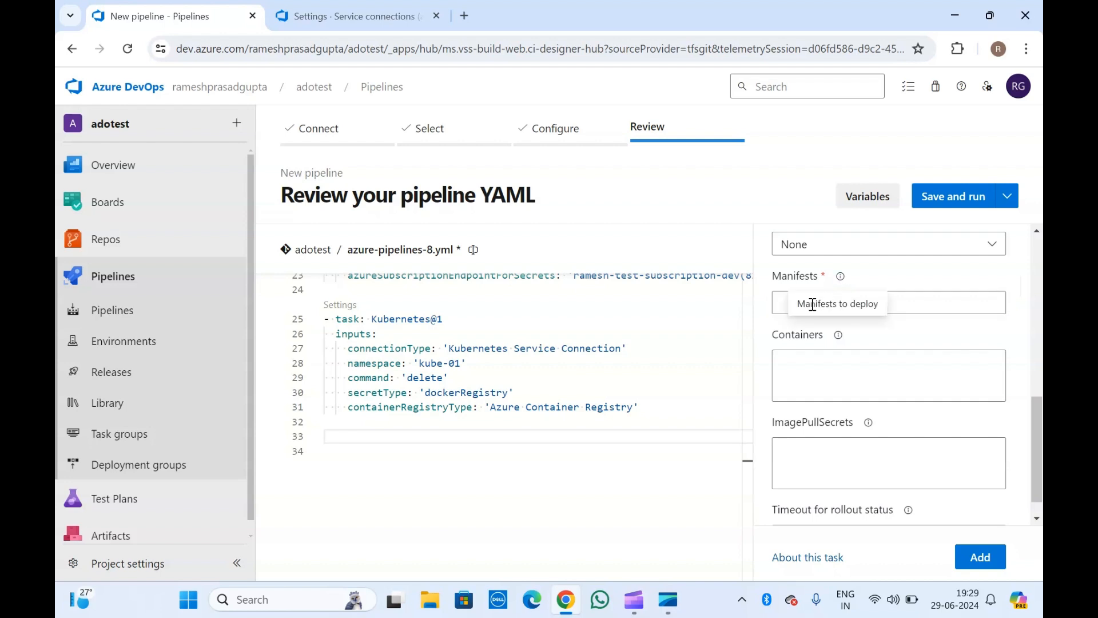
pyautogui.moveTo(798, 303); pyautogui.dragTo(864, 301)
pyautogui.click(911, 303)
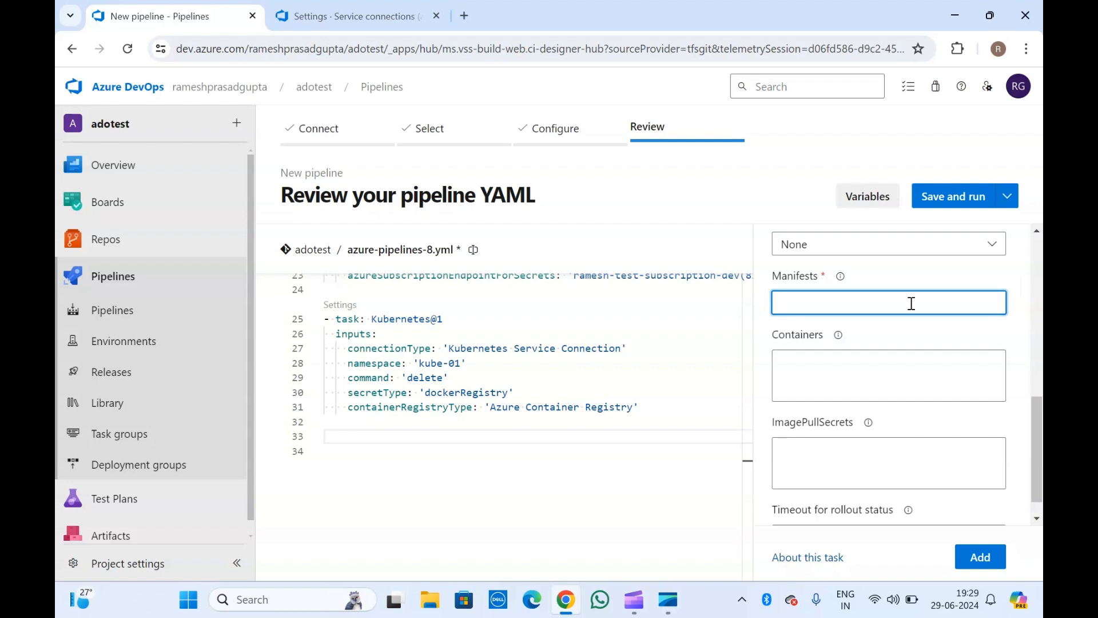
pyautogui.write('.mainefest.yml')
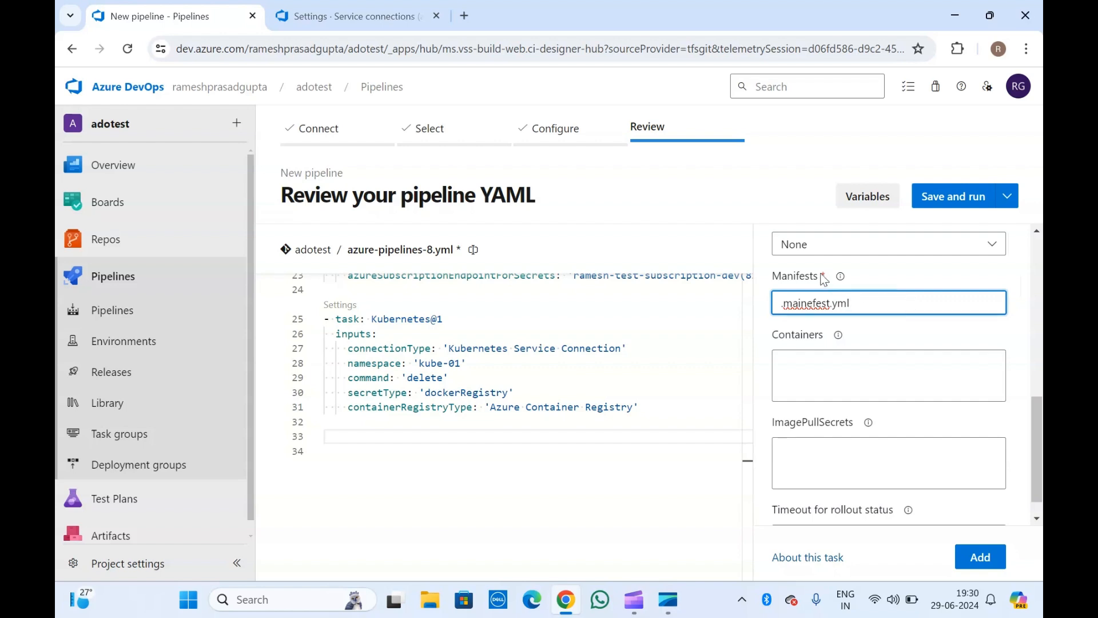
pyautogui.click(815, 279)
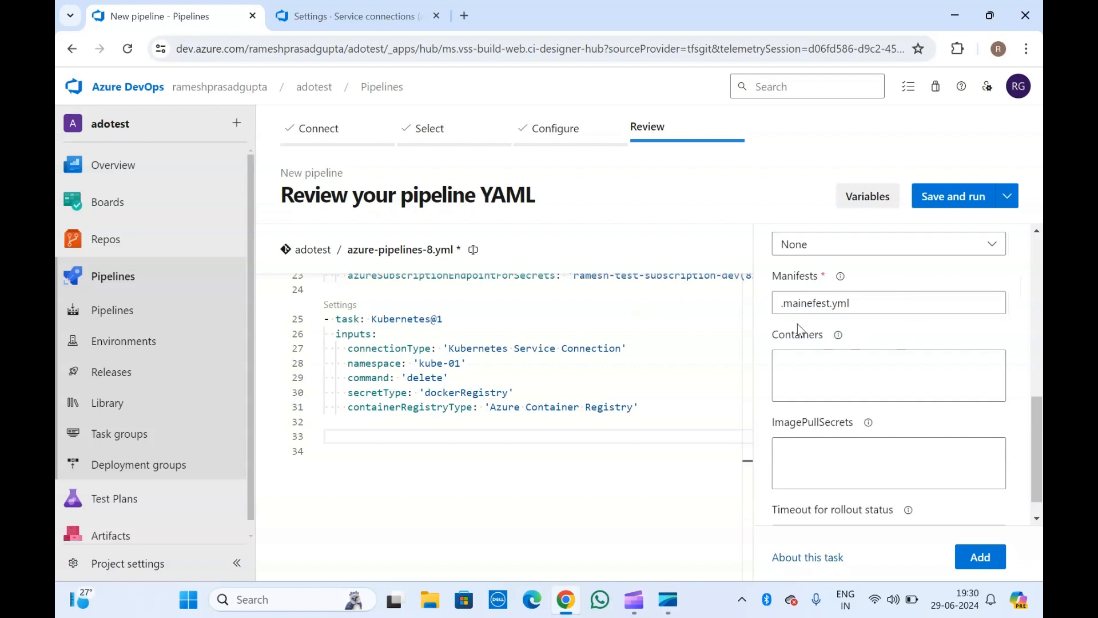
# Step: Correct the deploy task's manifest path to ./mainefest.yml
pyautogui.click(786, 307)
pyautogui.write('/')
pyautogui.click(826, 269)
# Step: Check the Containers and ImagePullSecrets fields of the deploy task and read their hints
pyautogui.moveTo(837, 337)
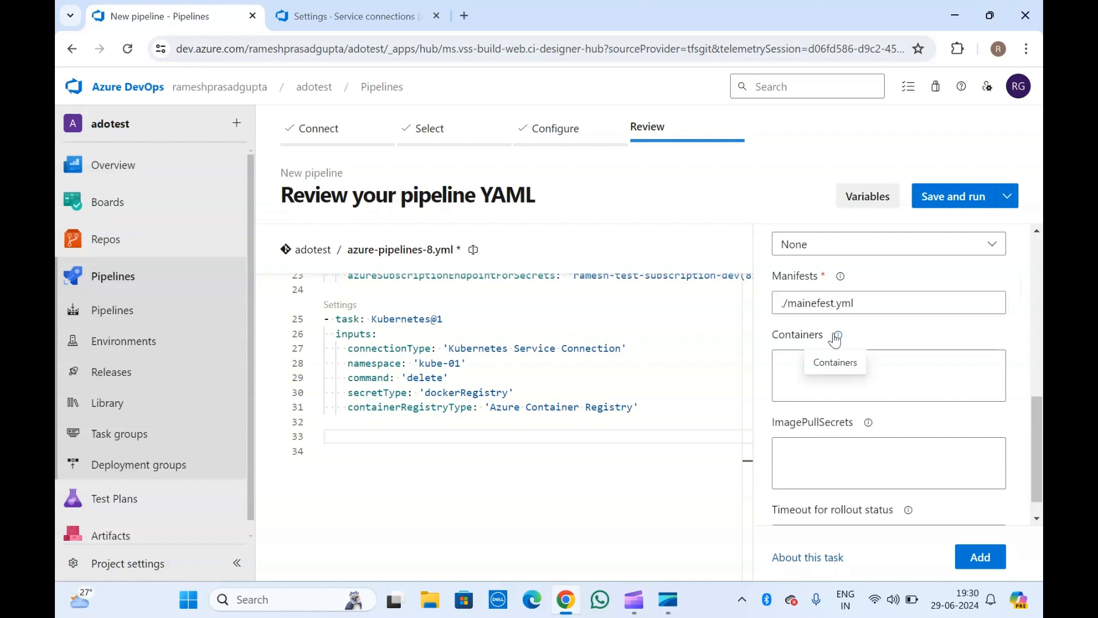
pyautogui.click(802, 360)
pyautogui.scroll(-1, 801, 360)
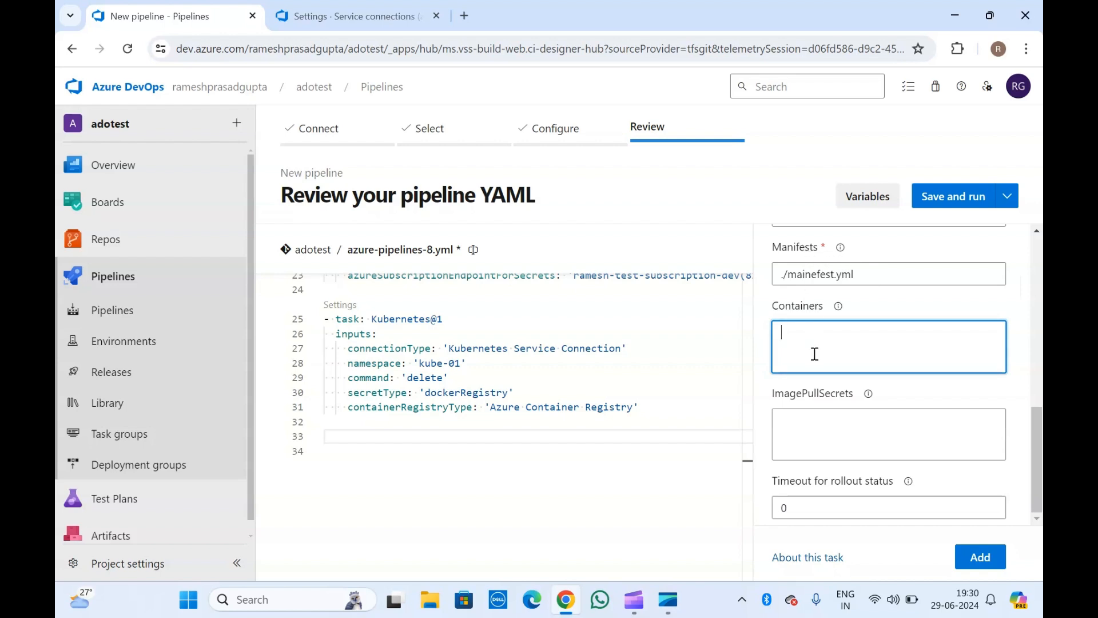
pyautogui.click(831, 426)
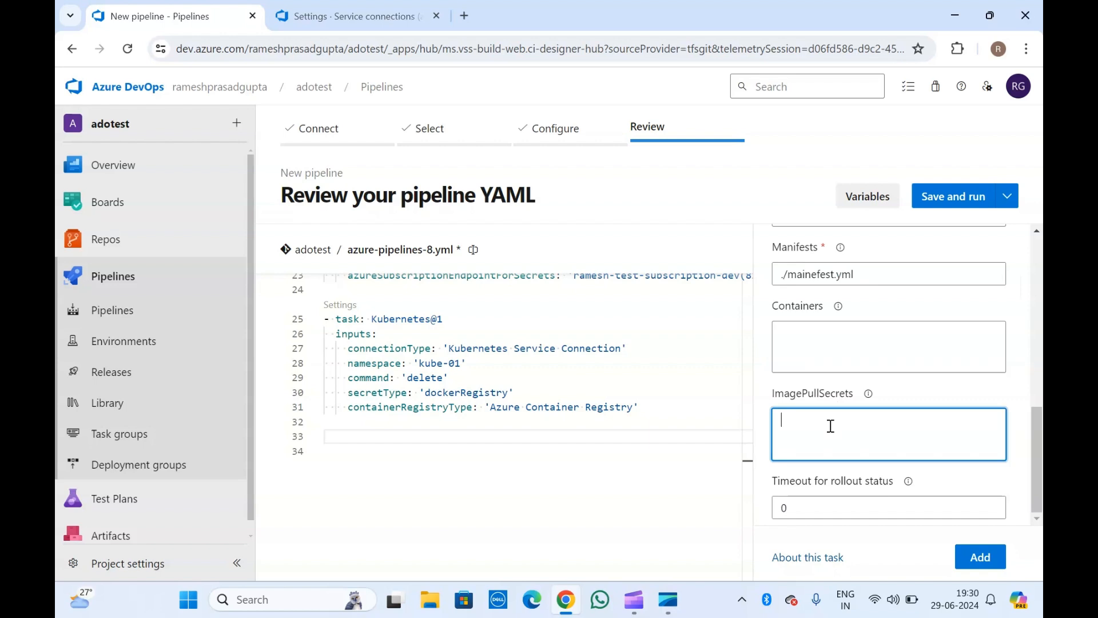
pyautogui.click(869, 394)
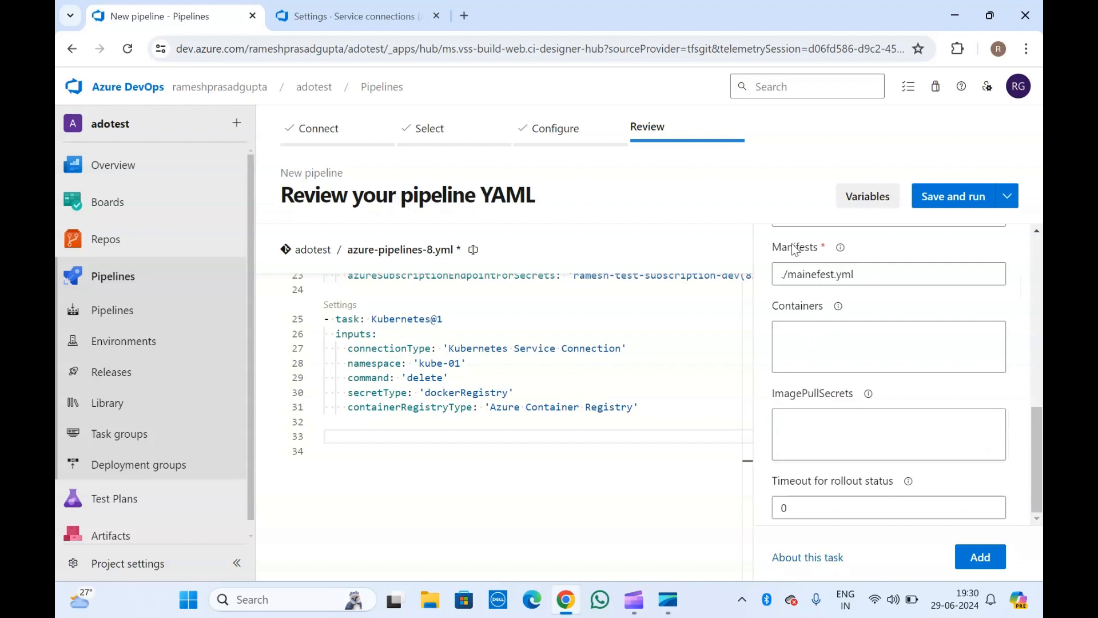
pyautogui.click(858, 429)
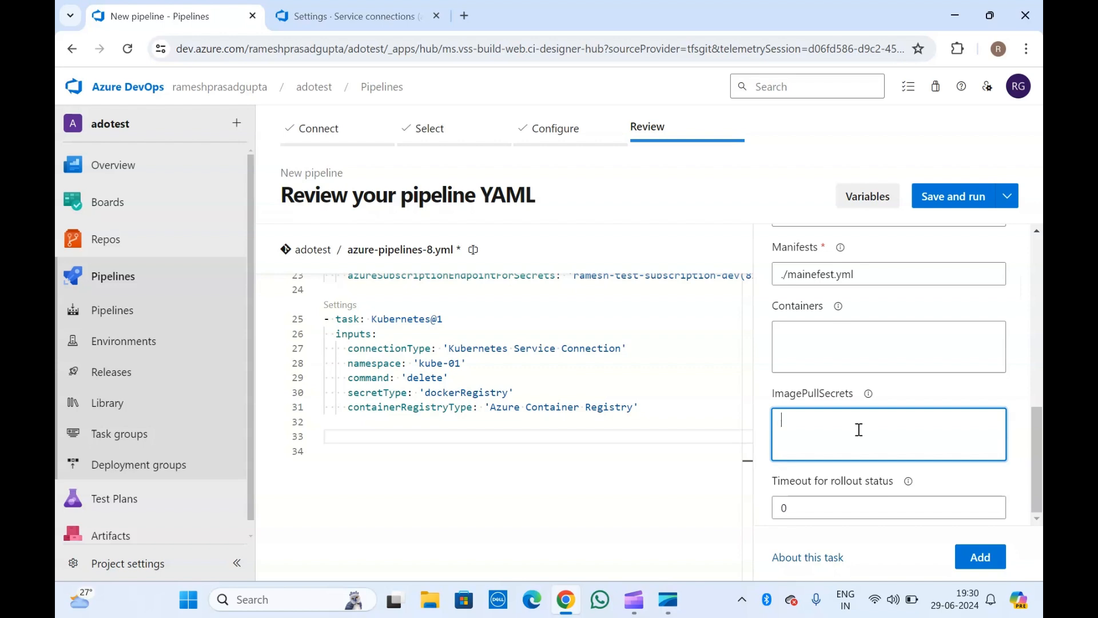
pyautogui.scroll(2, 859, 430)
pyautogui.scroll(-2, 859, 430)
pyautogui.click(795, 312)
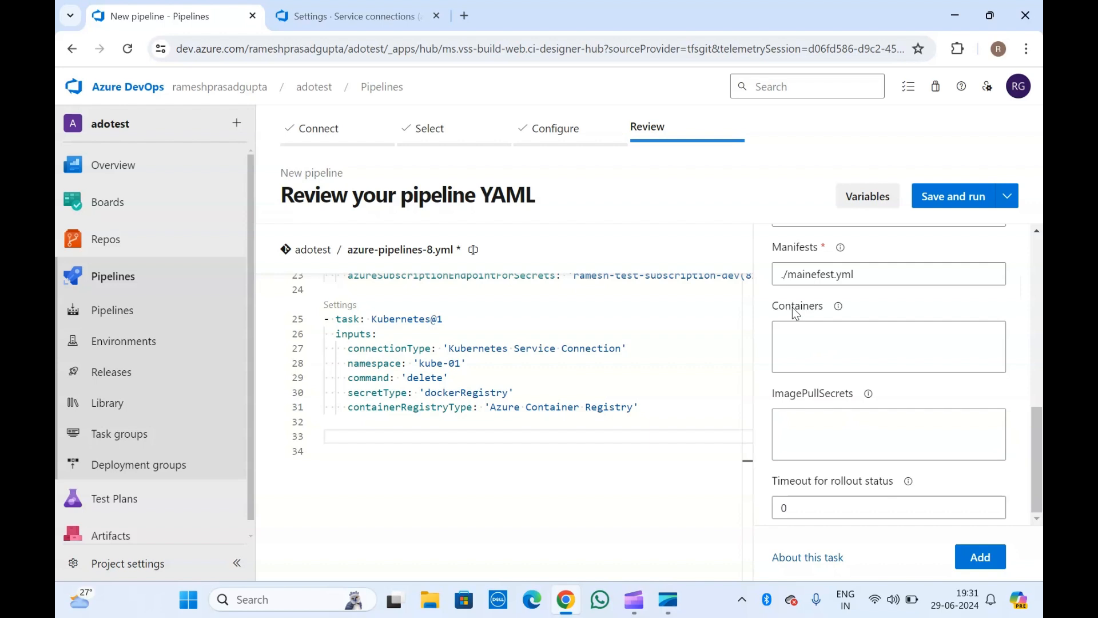
# Step: Look over the deploy task's settings once more and add the task to the end of the pipeline YAML
pyautogui.scroll(10, 794, 312)
pyautogui.scroll(-10, 794, 312)
pyautogui.click(981, 558)
pyautogui.click(372, 427)
pyautogui.scroll(-3, 374, 429)
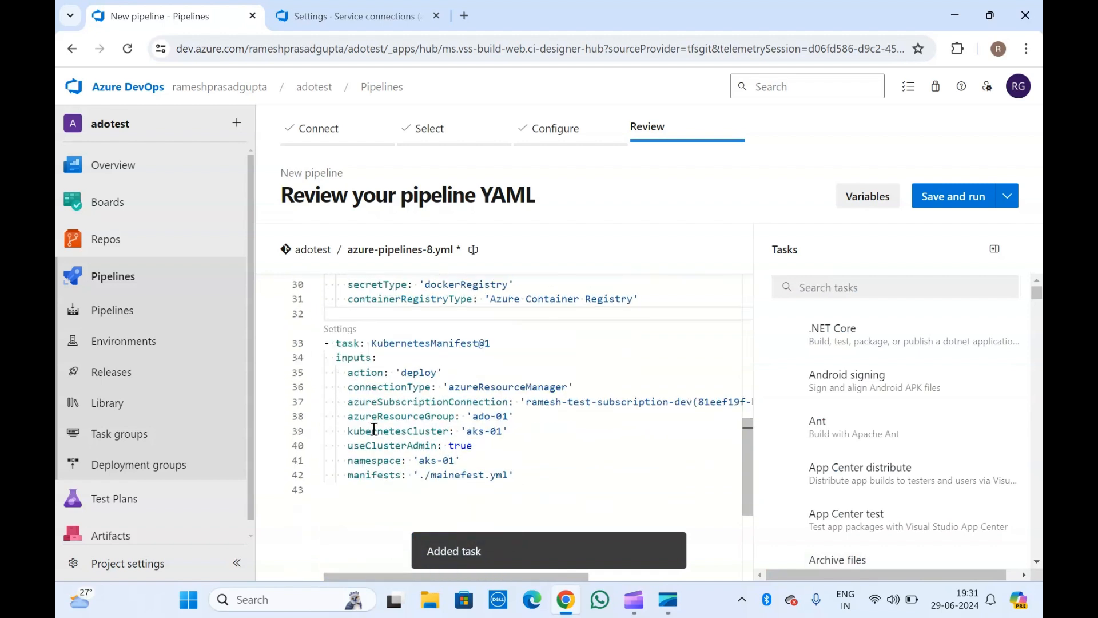
# Step: Examine the added KubernetesManifest@1 task line by line, from its action and connection settings to its namespace and manifests
pyautogui.moveTo(526, 462); pyautogui.dragTo(299, 317)
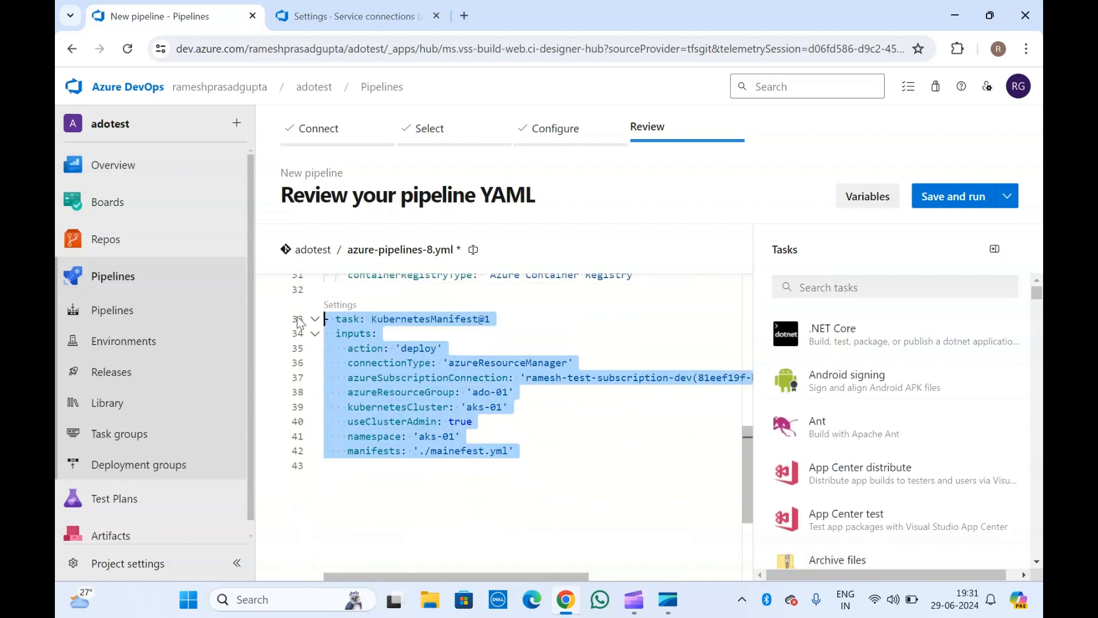
pyautogui.click(404, 308)
pyautogui.press('Down')
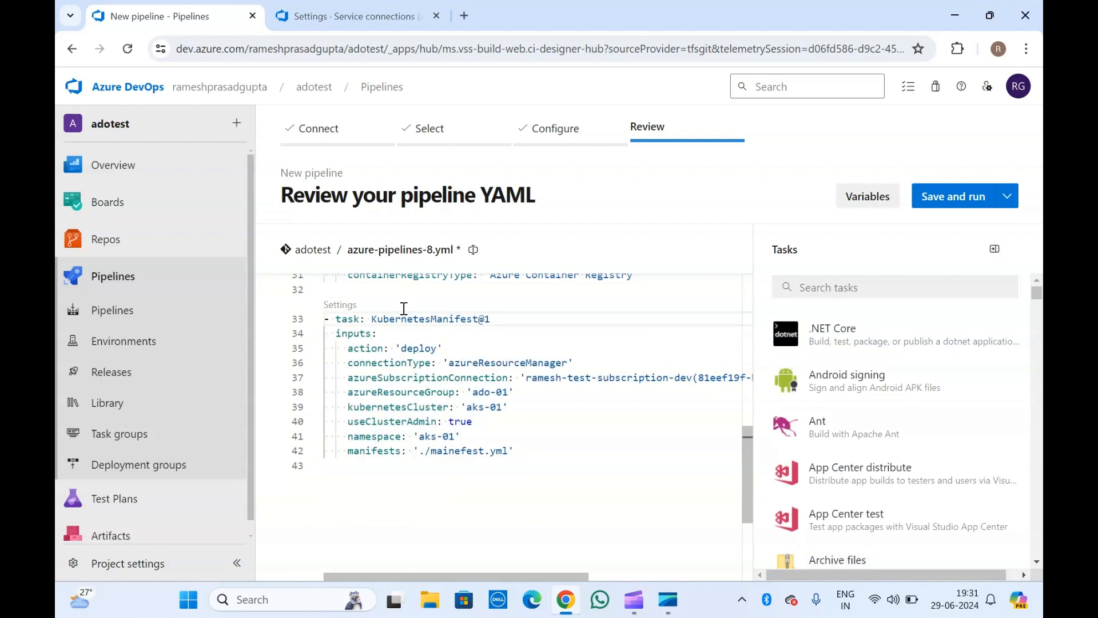
pyautogui.click(377, 292)
pyautogui.click(402, 334)
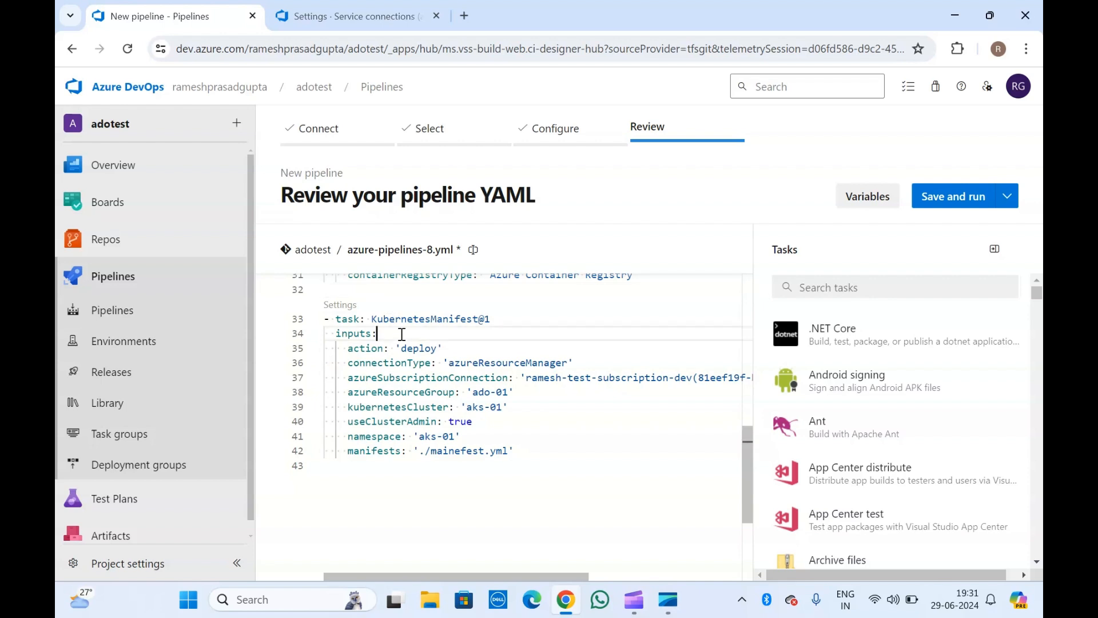
pyautogui.click(377, 376)
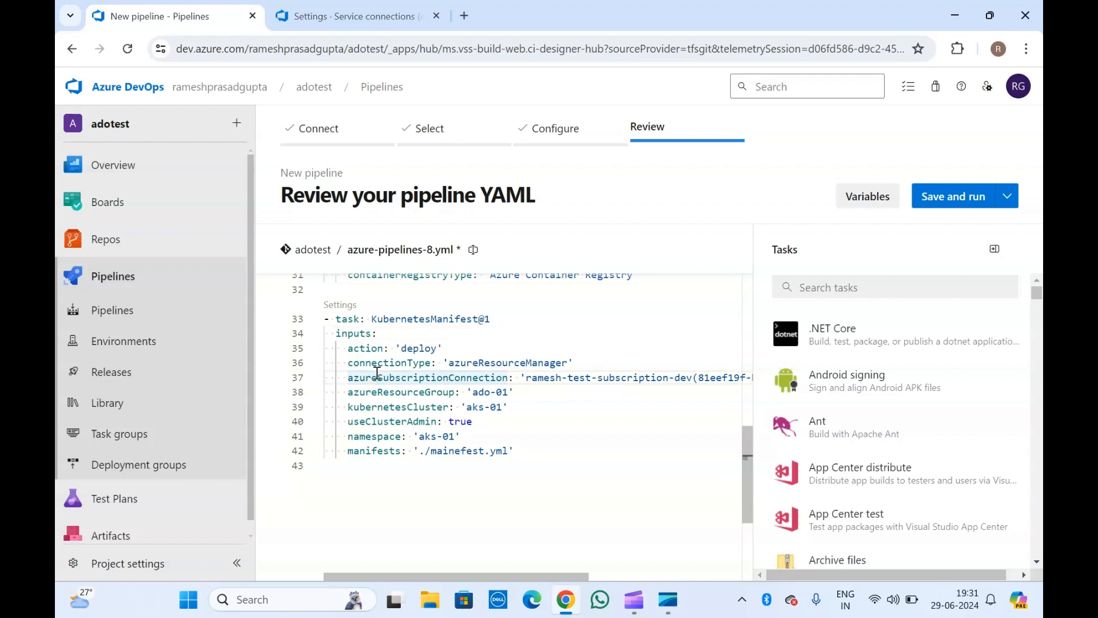
pyautogui.click(417, 369)
pyautogui.click(455, 387)
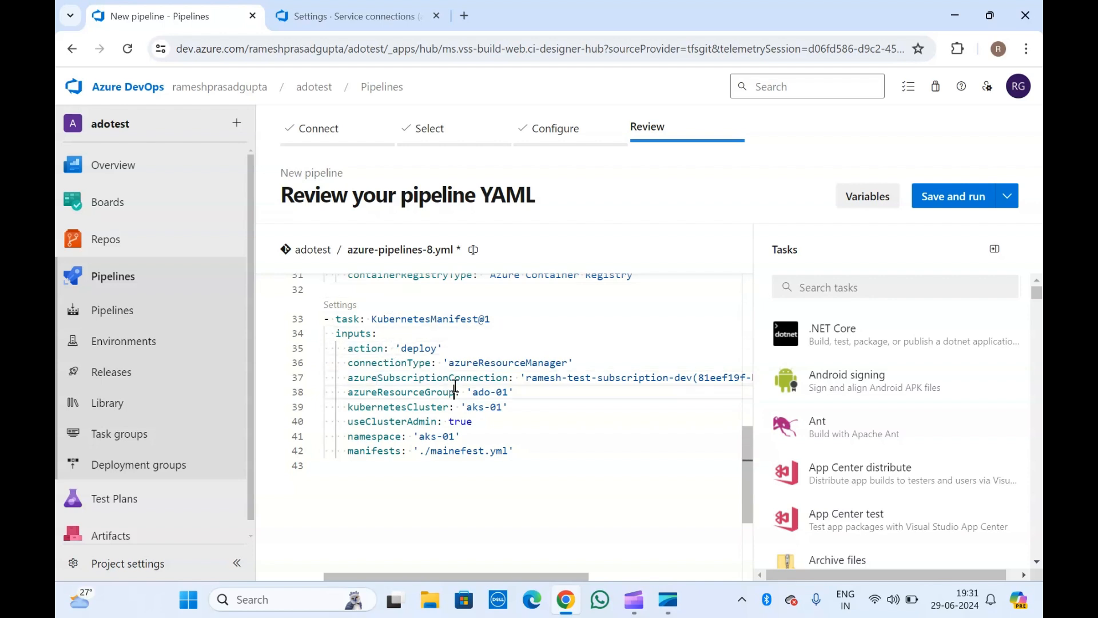
pyautogui.doubleClick(393, 402)
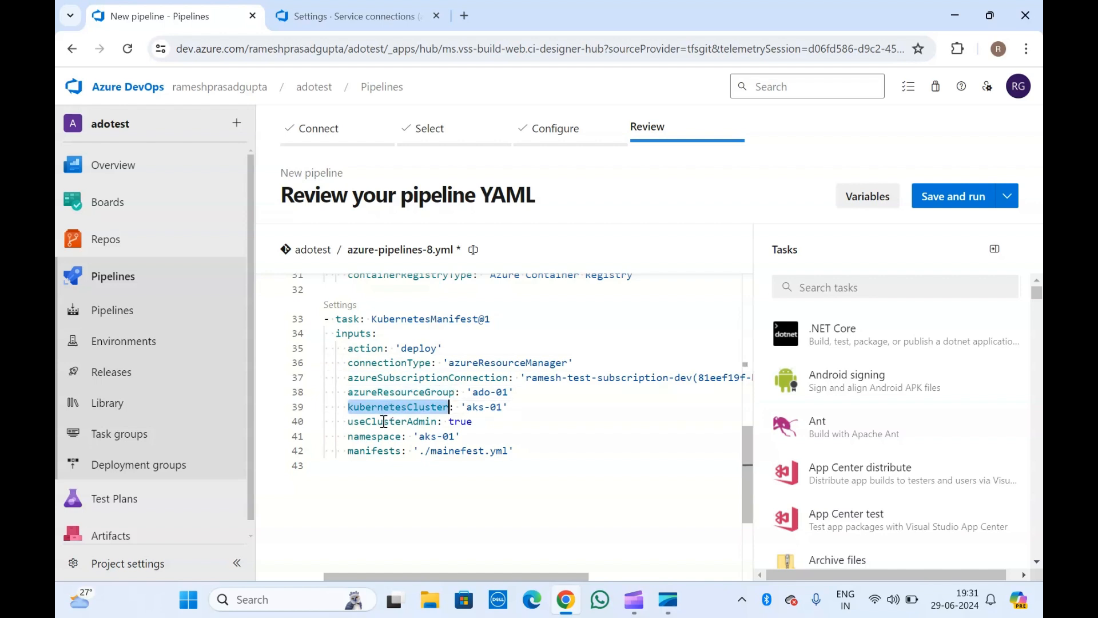
pyautogui.doubleClick(385, 421)
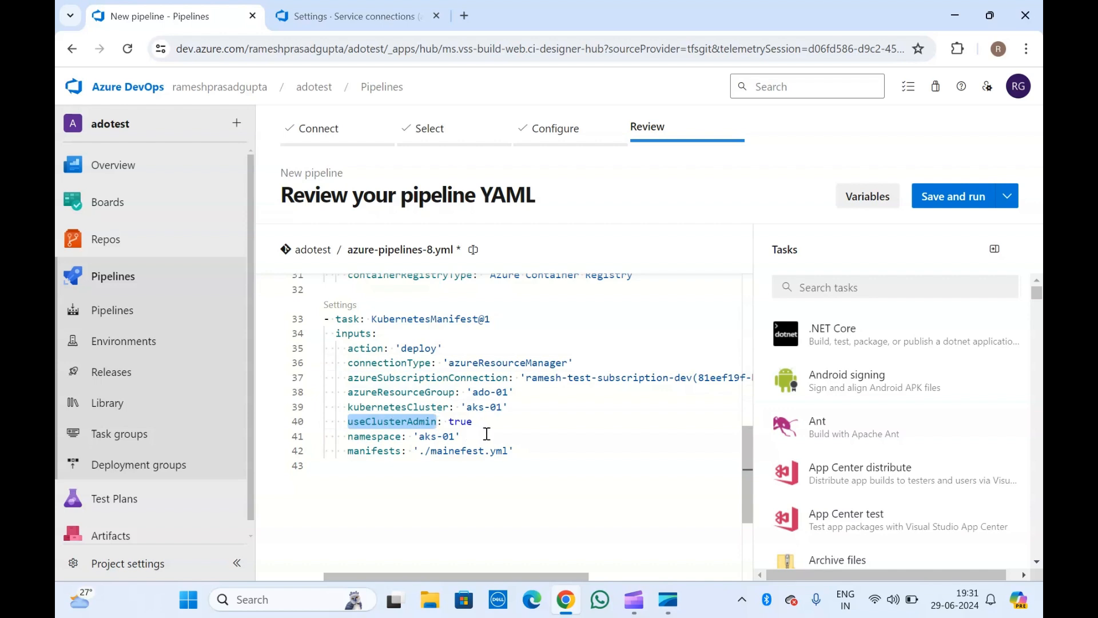
pyautogui.click(376, 437)
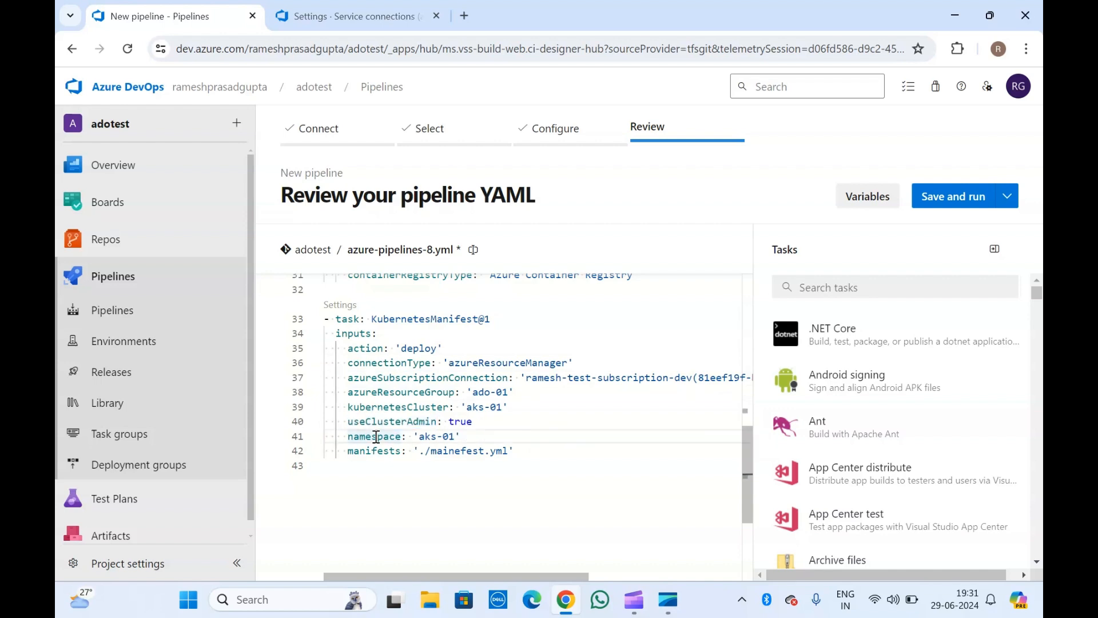
pyautogui.doubleClick(374, 452)
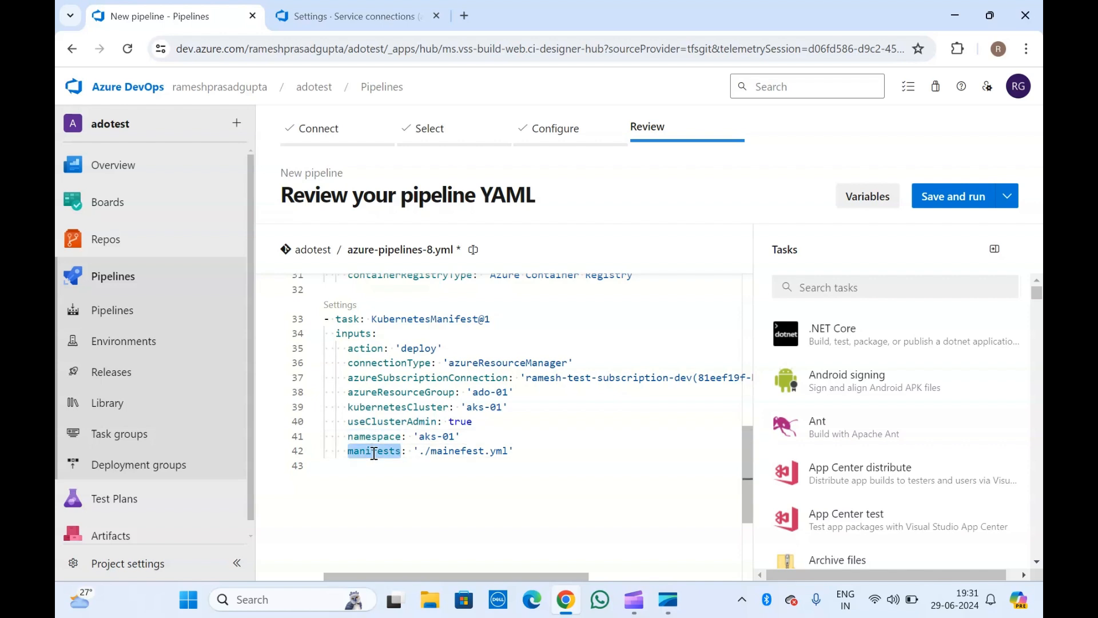
pyautogui.click(522, 452)
pyautogui.moveTo(523, 452); pyautogui.dragTo(315, 324)
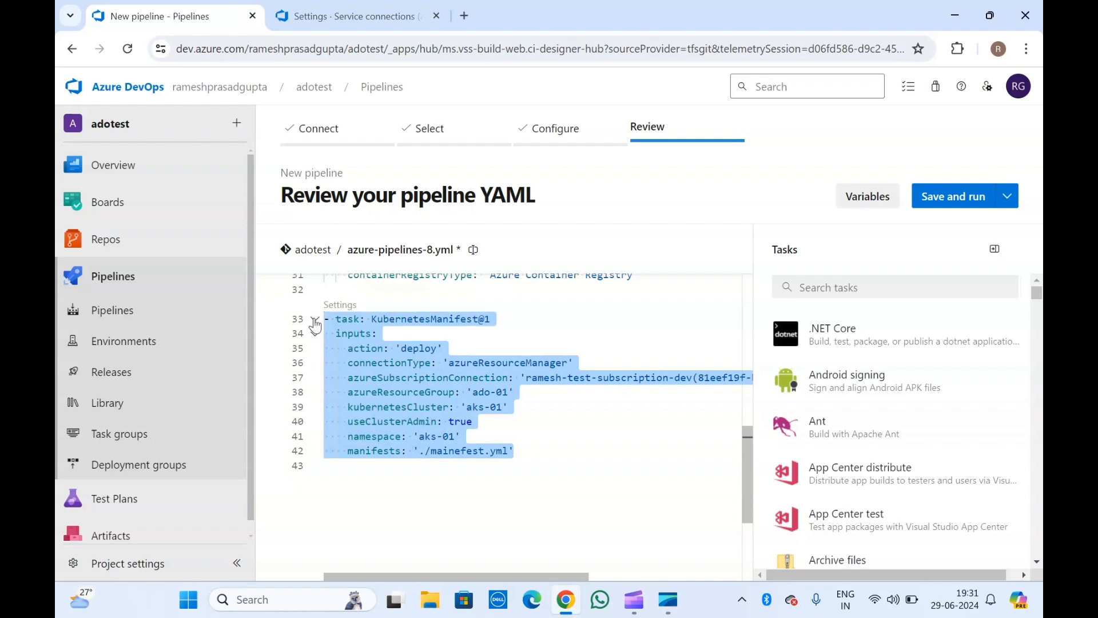
pyautogui.click(417, 306)
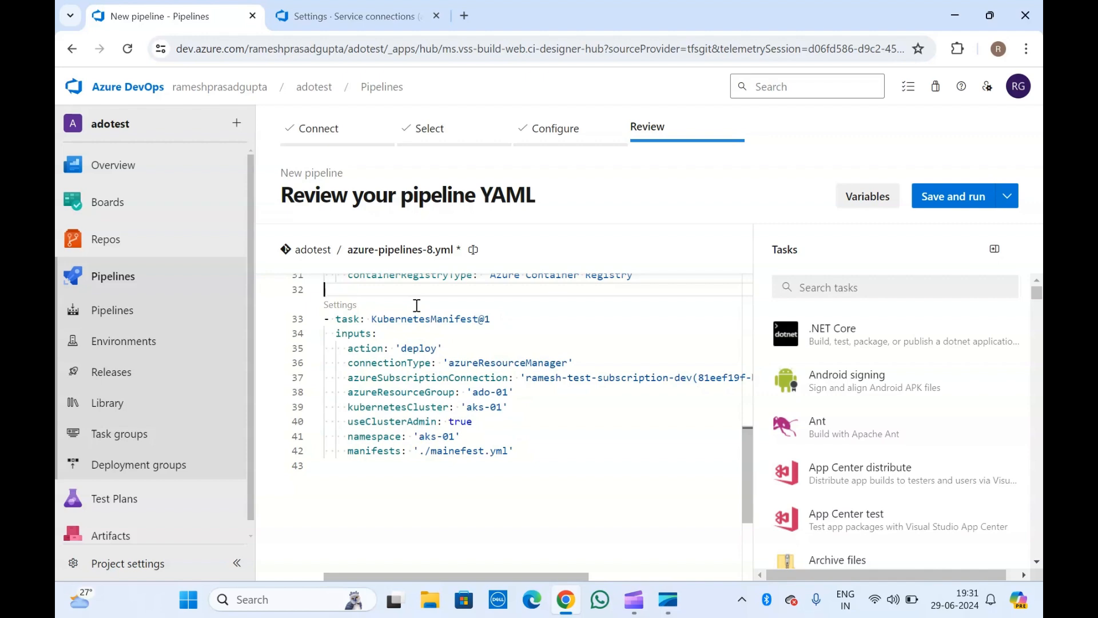
# Step: Compare the two Kubernetes@1 tasks, including their create and delete commands, with the KubernetesManifest@1 task
pyautogui.scroll(5, 417, 306)
pyautogui.scroll(-4, 417, 306)
pyautogui.scroll(3, 417, 305)
pyautogui.scroll(3, 417, 306)
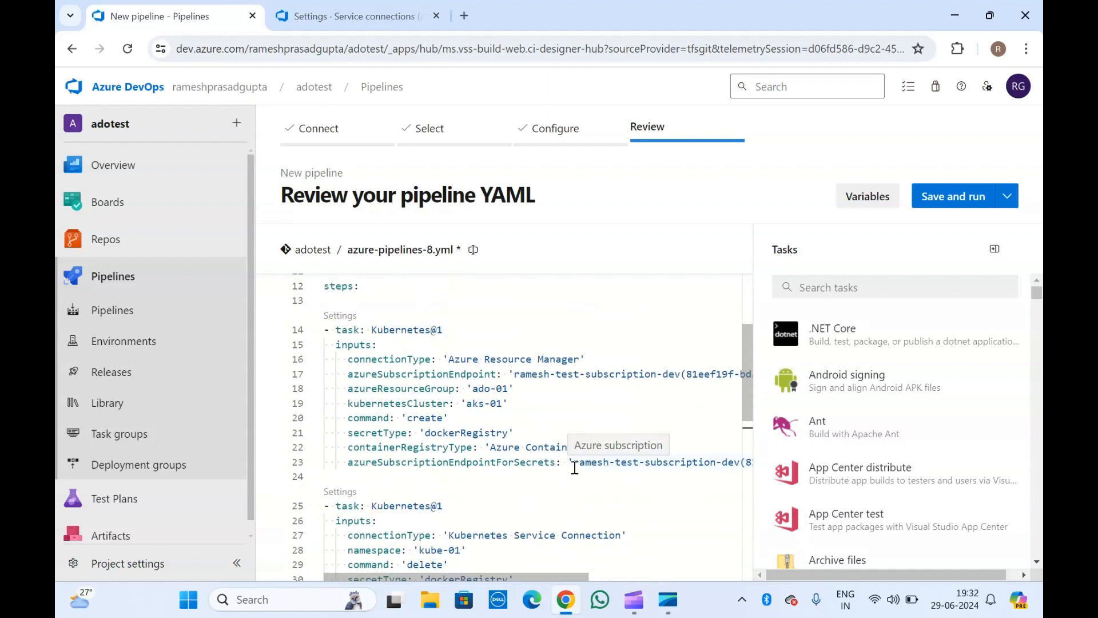
pyautogui.scroll(-1, 575, 467)
pyautogui.click(444, 394)
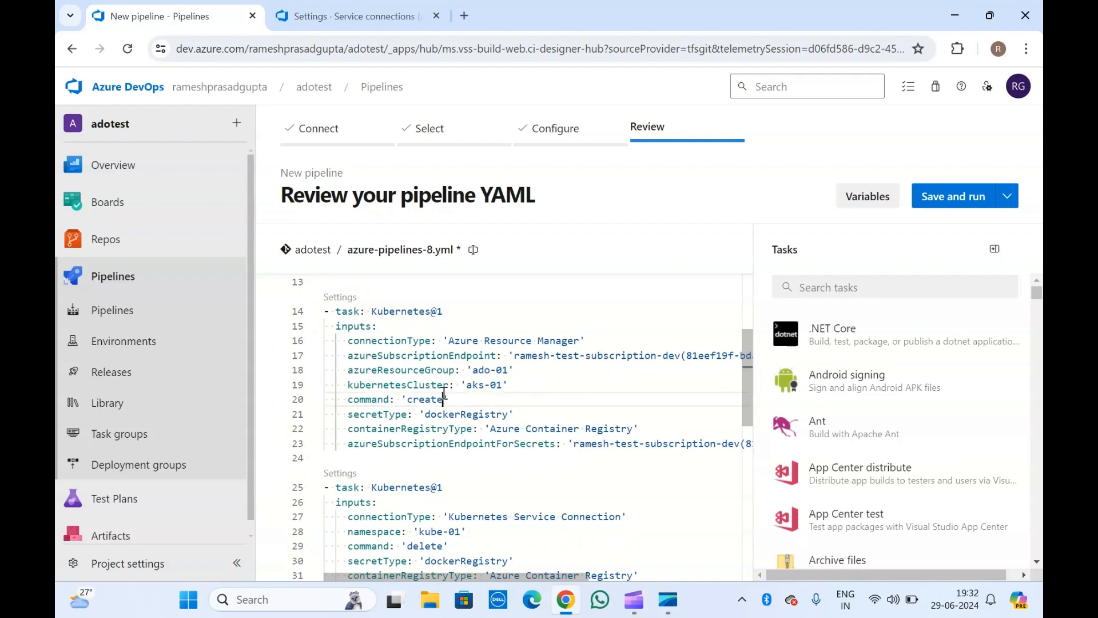
pyautogui.scroll(-5, 444, 395)
pyautogui.click(444, 395)
pyautogui.scroll(-4, 444, 395)
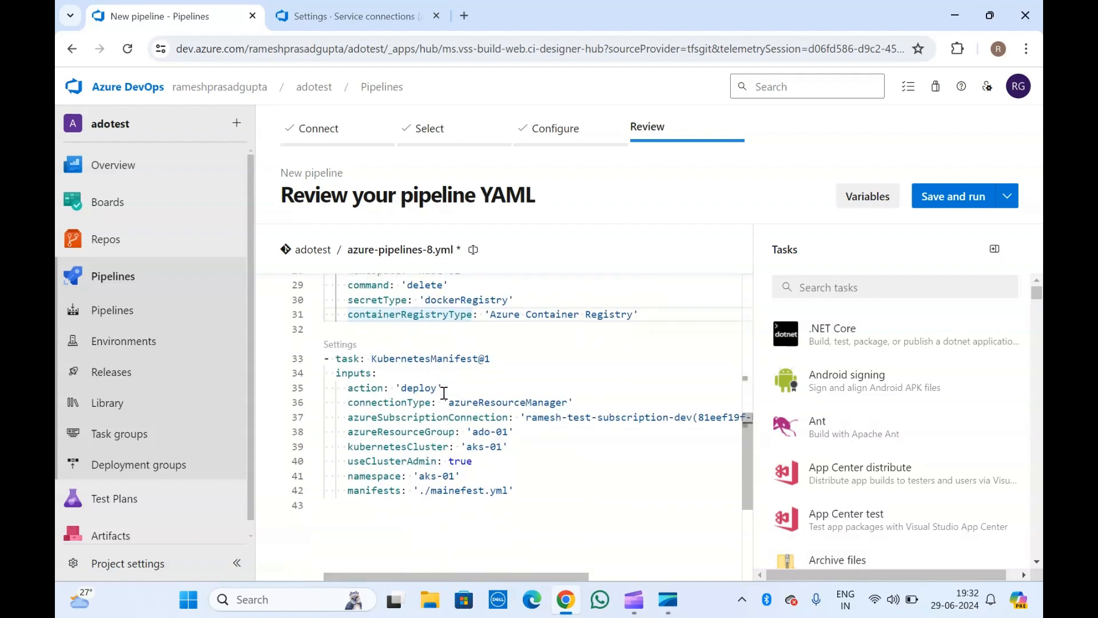
# Step: Re-read the KubernetesManifest@1 block, checking its task name, namespace and manifests input
pyautogui.click(518, 449)
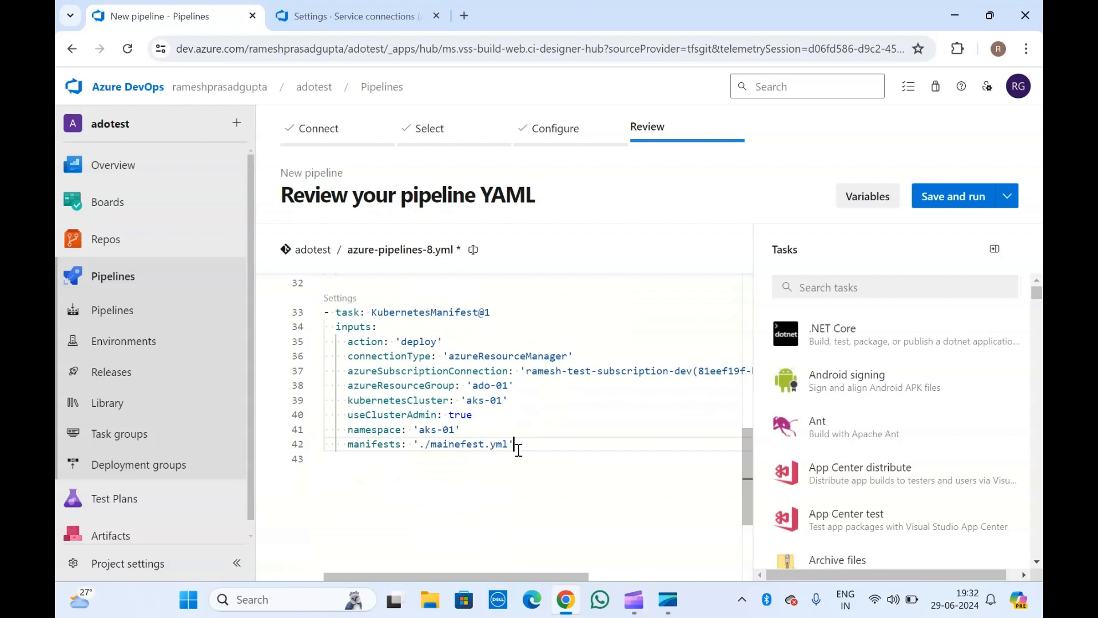
pyautogui.click(474, 428)
pyautogui.moveTo(515, 444); pyautogui.dragTo(322, 319)
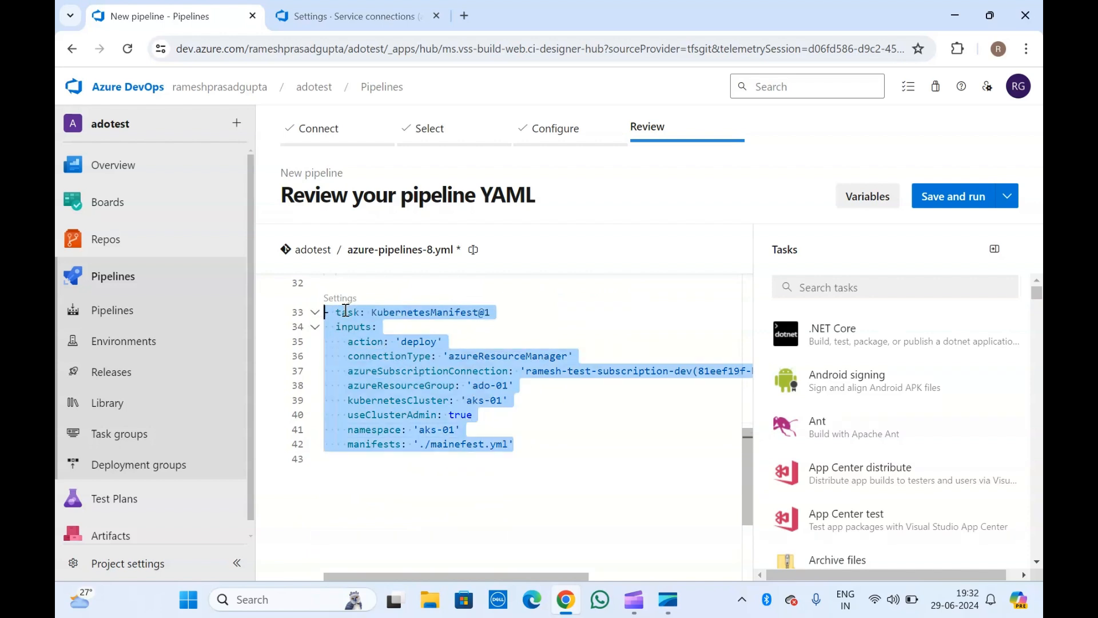
pyautogui.doubleClick(444, 315)
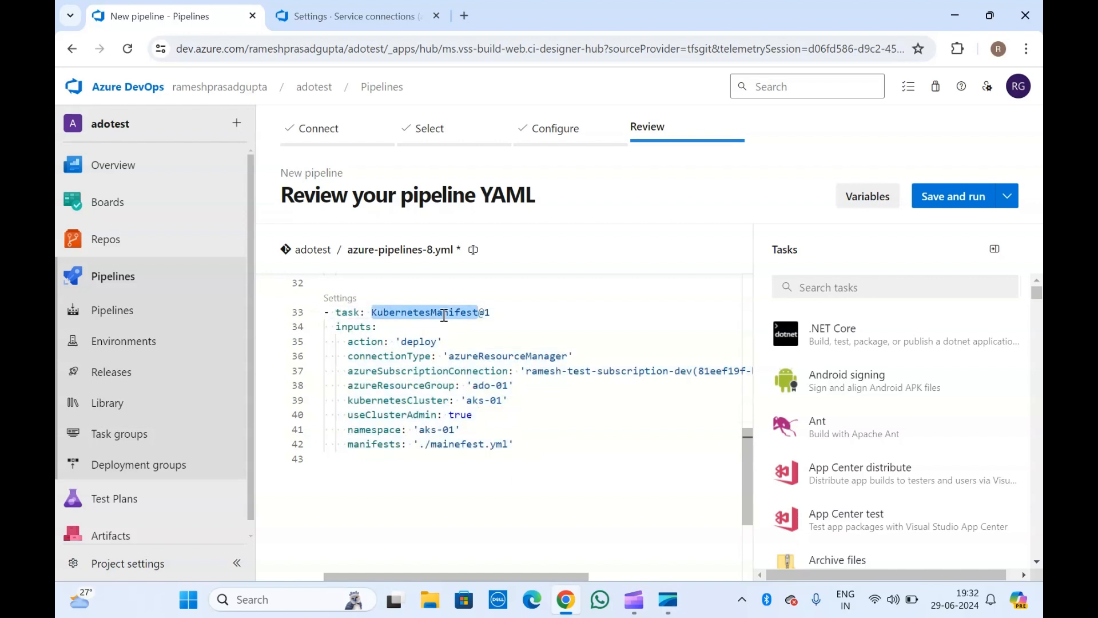
pyautogui.click(495, 312)
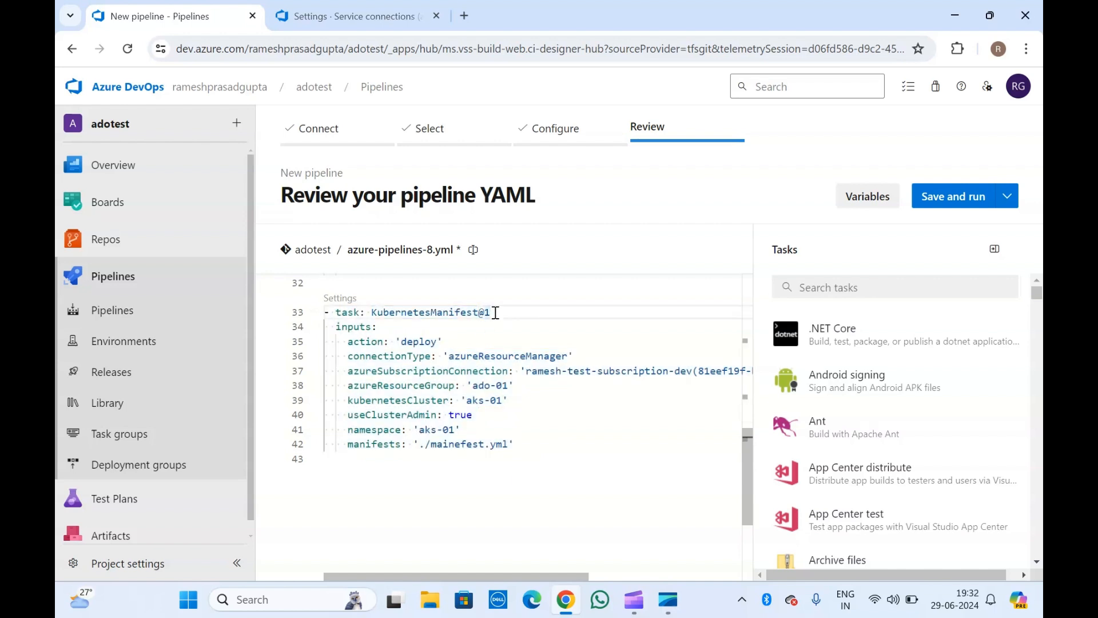
pyautogui.click(522, 449)
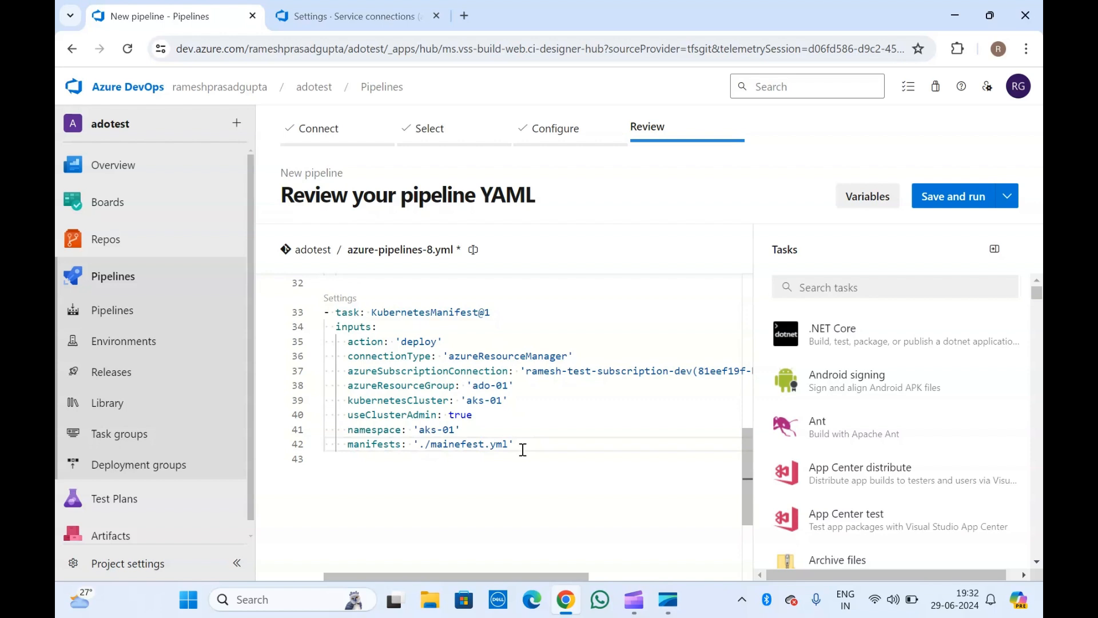
pyautogui.moveTo(522, 450); pyautogui.dragTo(314, 303)
pyautogui.click(459, 332)
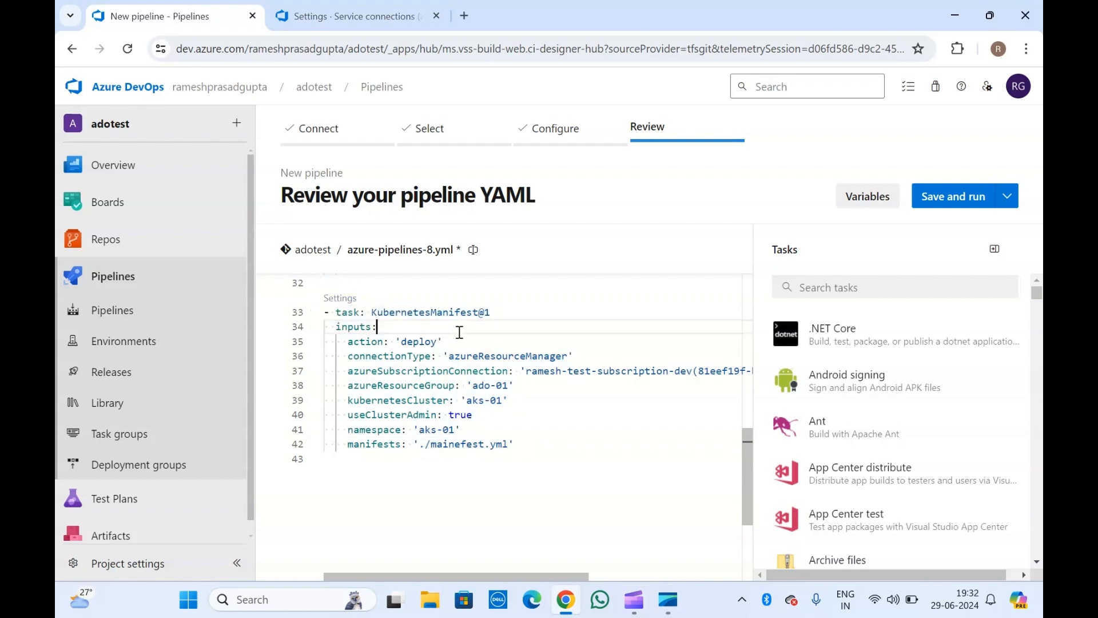
# Step: Review the whole pipeline YAML, including the second Kubernetes@1 task's connection type and the KubernetesManifest@1 task
pyautogui.scroll(6, 459, 333)
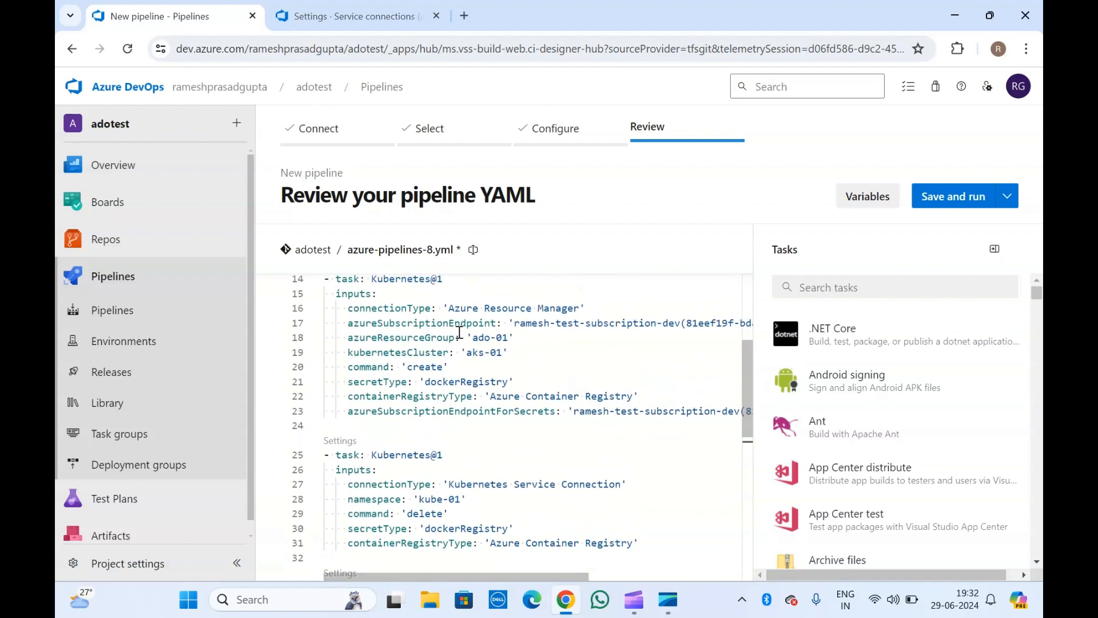
pyautogui.scroll(-2, 459, 332)
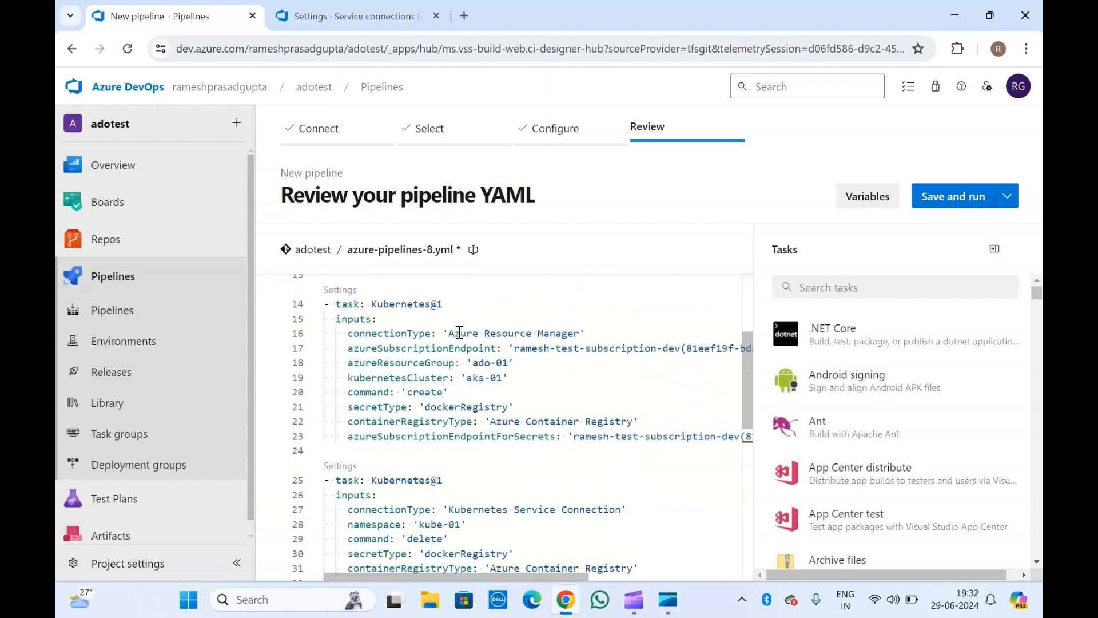
pyautogui.scroll(-3, 460, 332)
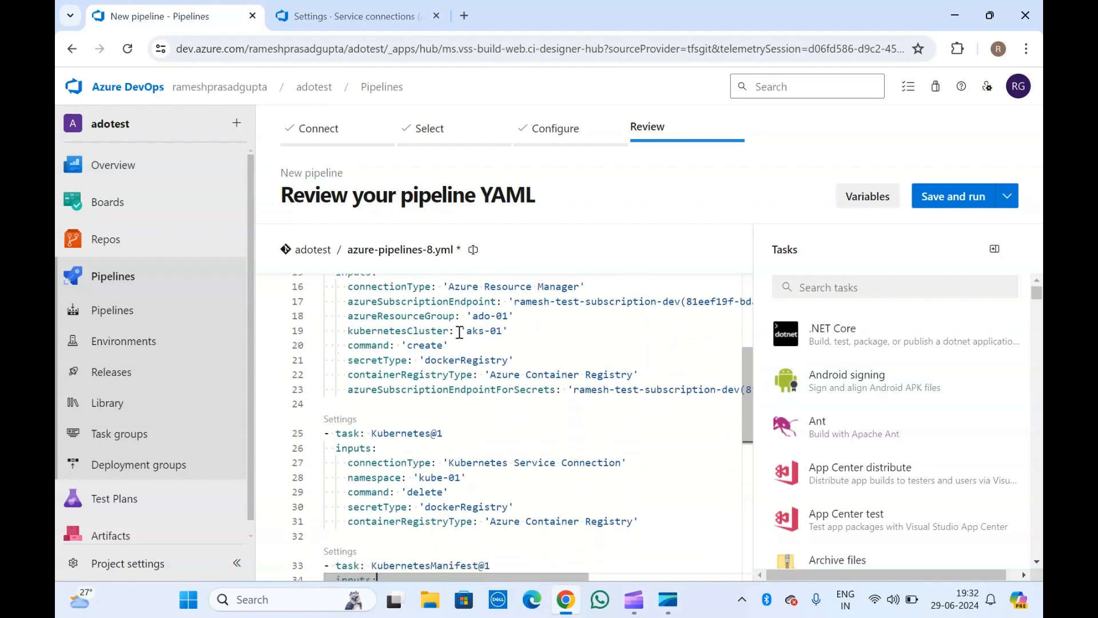
pyautogui.click(518, 533)
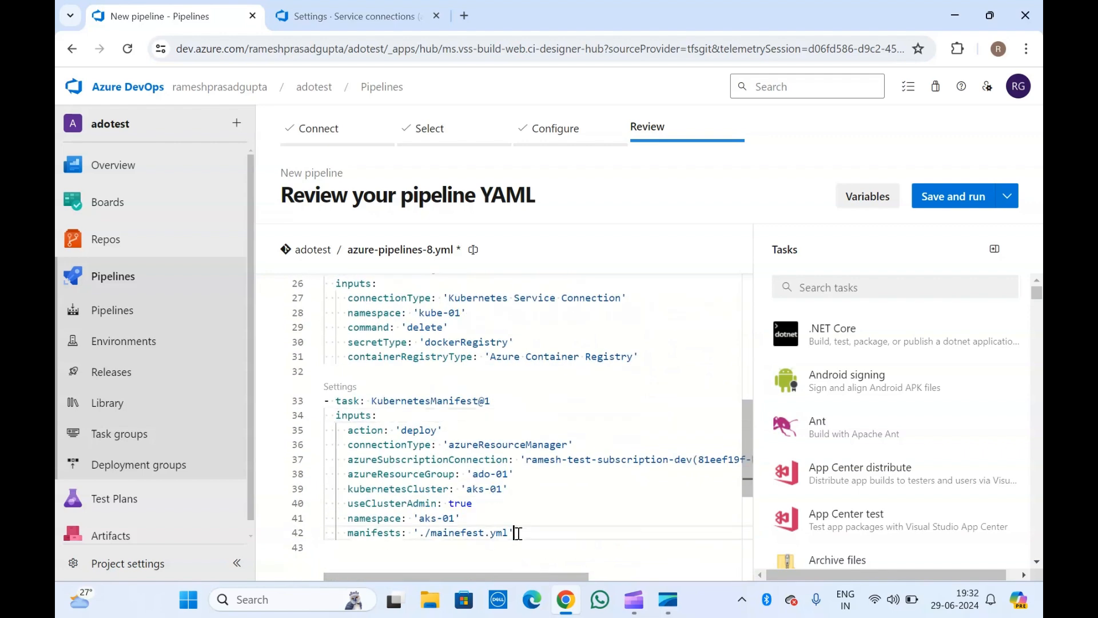
pyautogui.moveTo(519, 533); pyautogui.dragTo(312, 406)
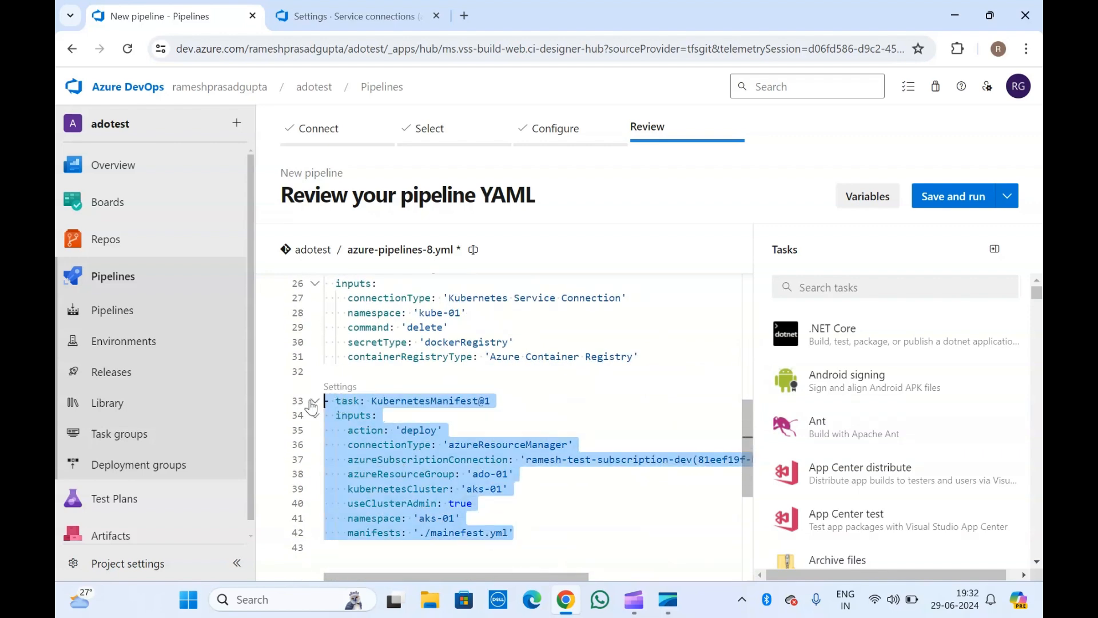
pyautogui.click(471, 431)
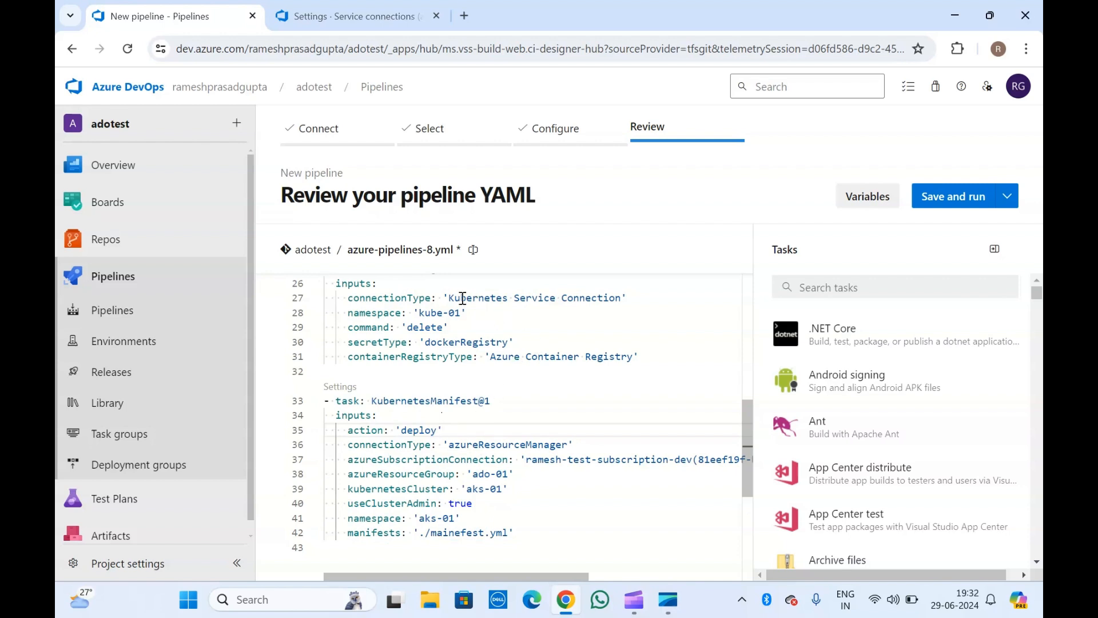
pyautogui.doubleClick(492, 300)
pyautogui.moveTo(492, 299); pyautogui.dragTo(621, 298)
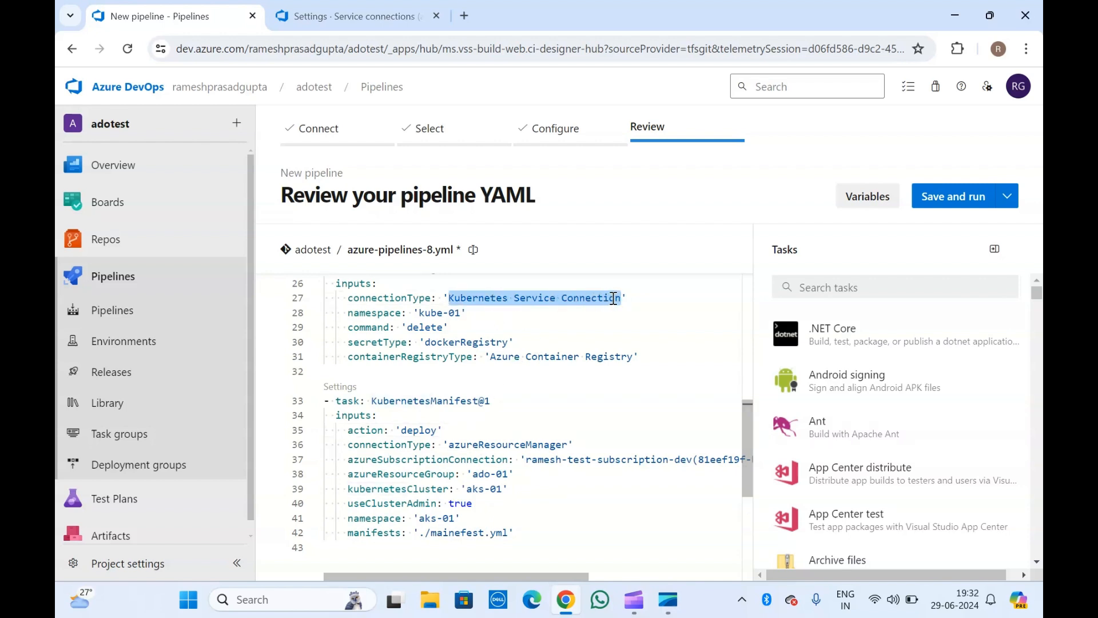
pyautogui.click(620, 297)
pyautogui.click(519, 532)
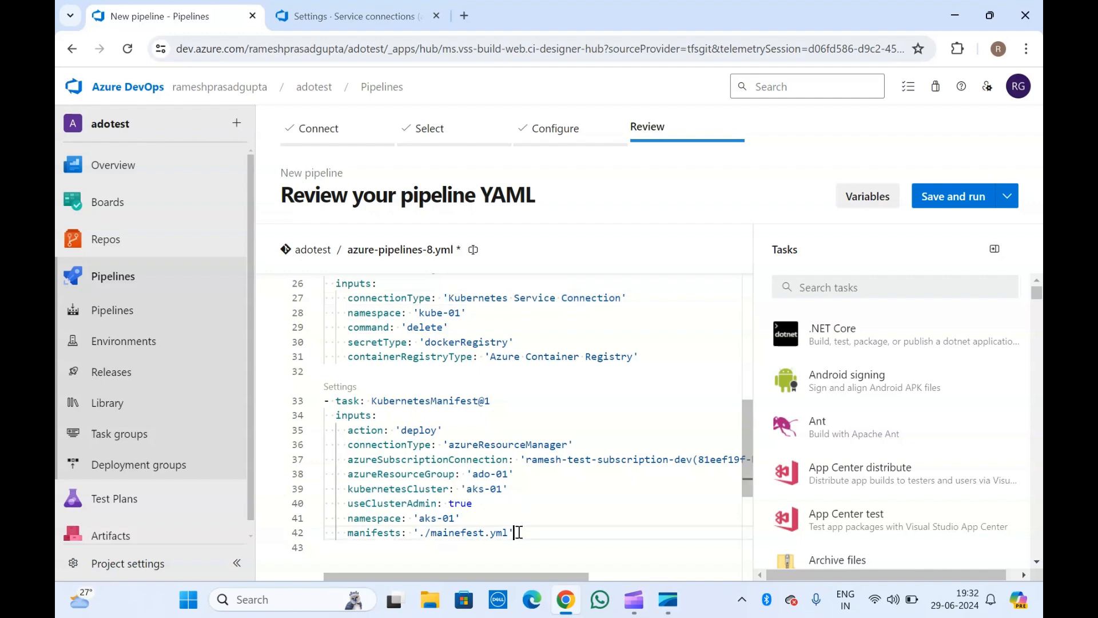
pyautogui.moveTo(519, 532); pyautogui.dragTo(294, 246)
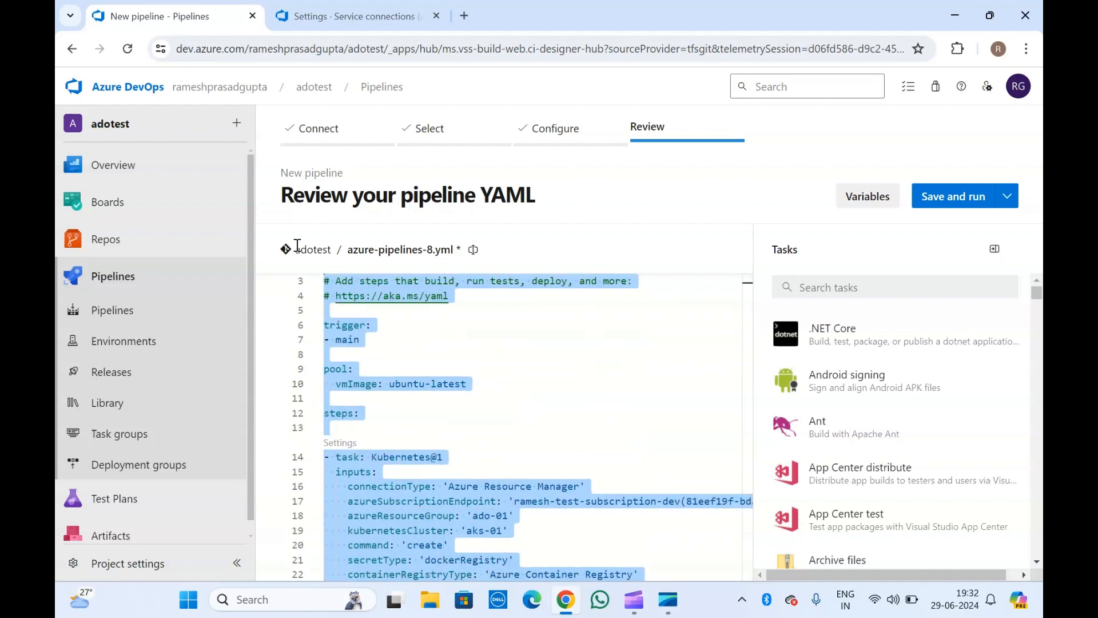